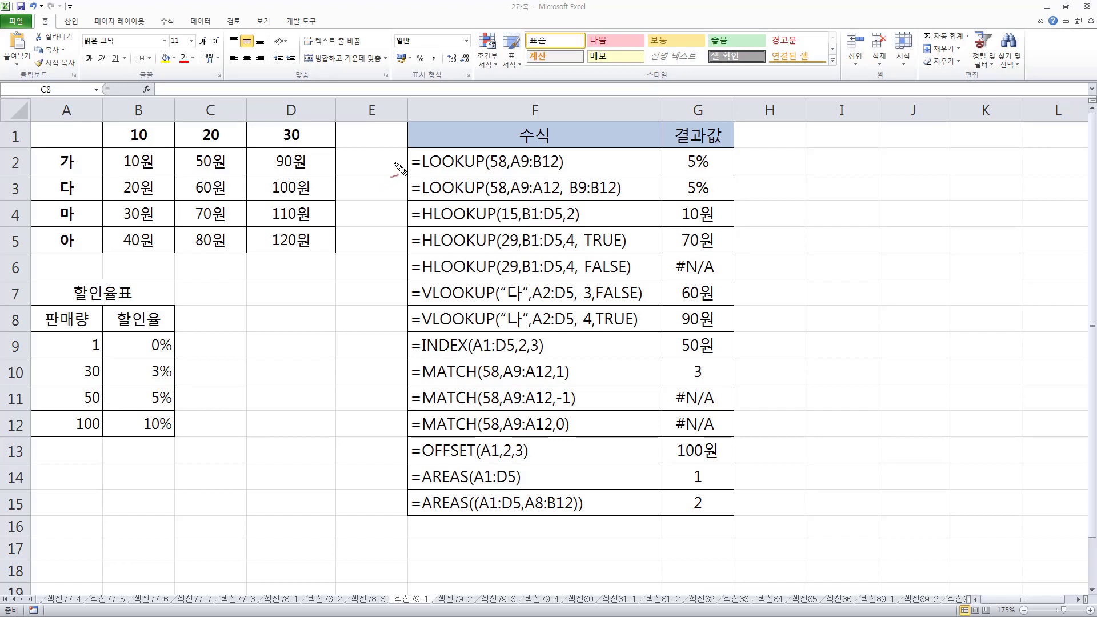
# - Mark the LOOKUP formulas in F2 and F3 with red arrow ink, tick 58 and underline A9:B12 in F2
pyautogui.moveTo(383, 162)
pyautogui.mouseDown()
pyautogui.moveTo(406, 161)
pyautogui.moveTo(402, 169)
pyautogui.mouseUp()
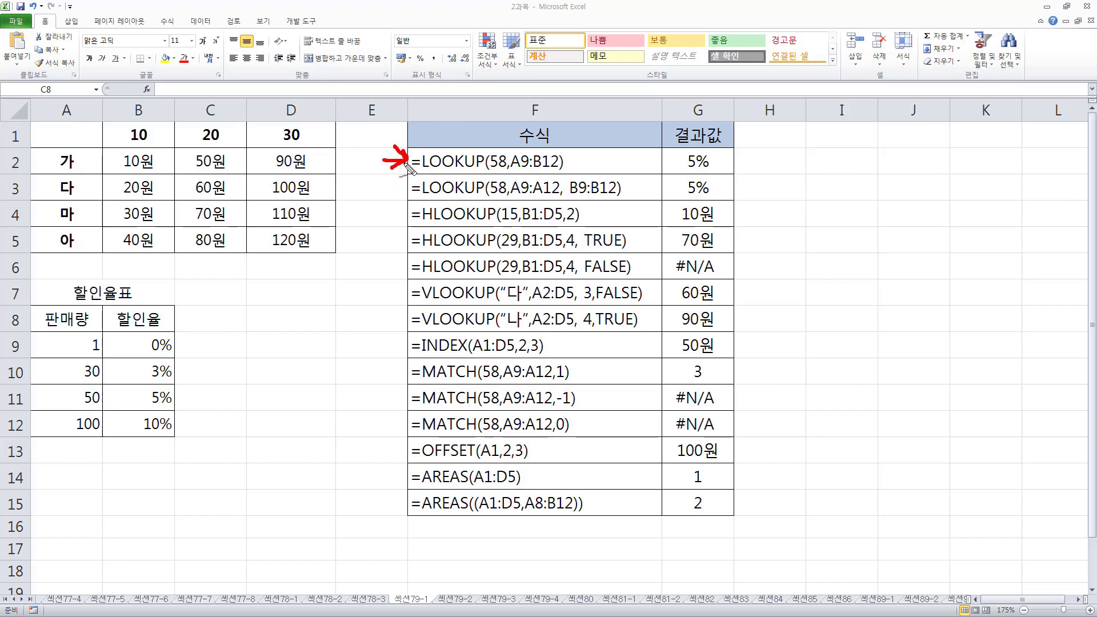
pyautogui.moveTo(406, 159)
pyautogui.mouseDown()
pyautogui.moveTo(391, 164)
pyautogui.moveTo(401, 192)
pyautogui.mouseUp()
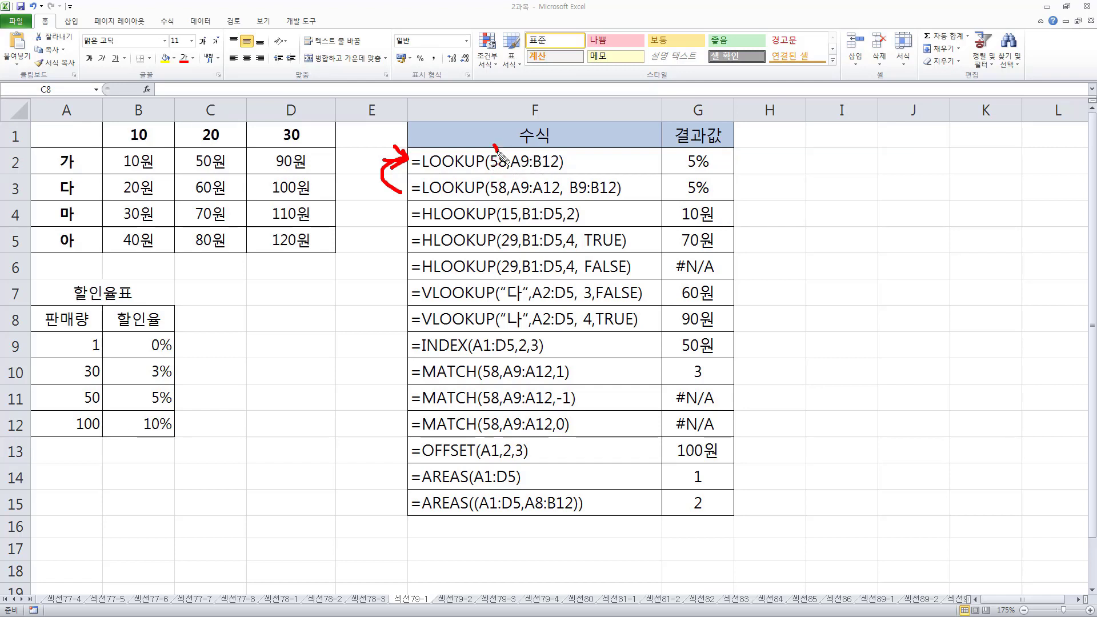
pyautogui.moveTo(499, 154)
pyautogui.mouseDown()
pyautogui.moveTo(512, 139)
pyautogui.moveTo(558, 168)
pyautogui.mouseUp()
# - Mark the corners of A9:B12, tick 50 in A11, circle 5% in B11 and underline the result in G2 with red ink
pyautogui.moveTo(34, 348); pyautogui.dragTo(57, 330)
pyautogui.moveTo(157, 444); pyautogui.dragTo(190, 424)
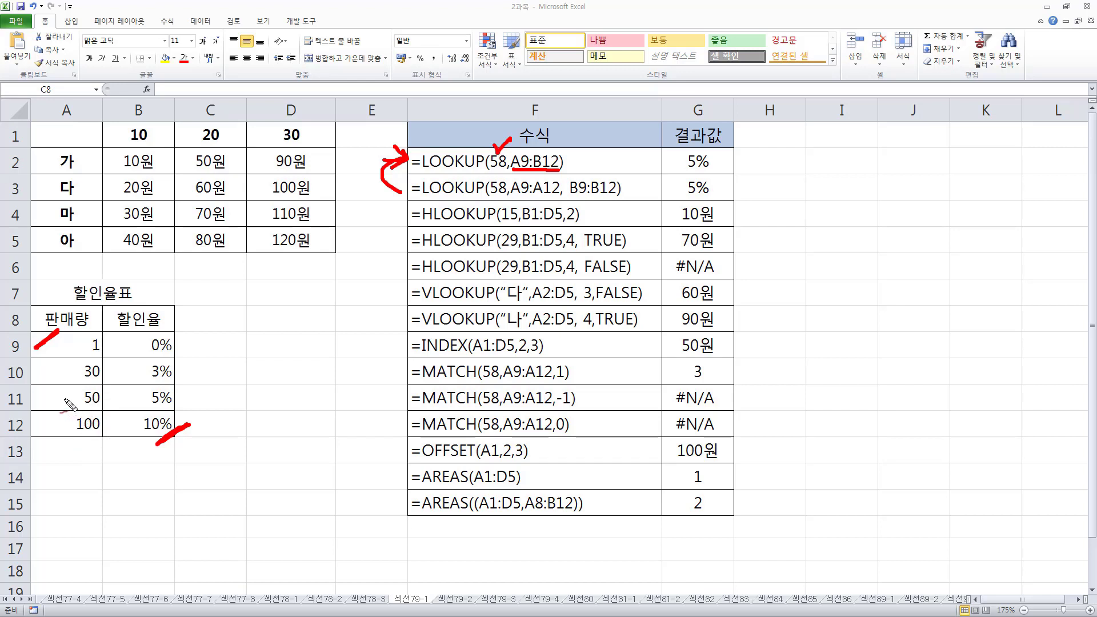
pyautogui.moveTo(62, 397); pyautogui.dragTo(86, 387)
pyautogui.moveTo(171, 409)
pyautogui.mouseDown()
pyautogui.moveTo(144, 384)
pyautogui.moveTo(156, 410)
pyautogui.mouseUp()
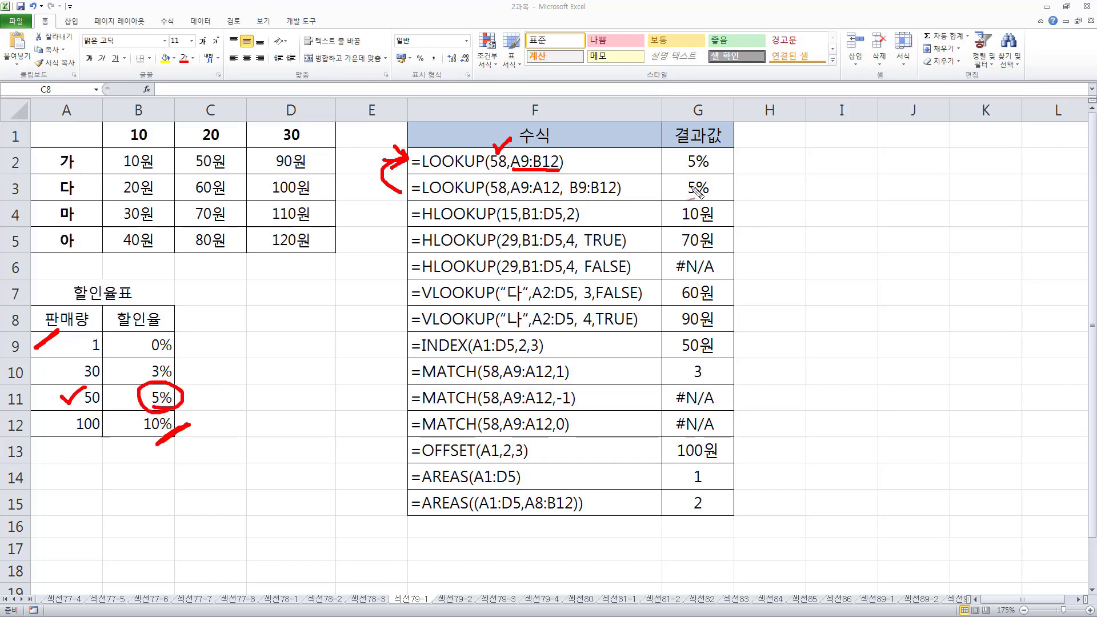
pyautogui.moveTo(682, 170); pyautogui.dragTo(714, 169)
# - Underline LOOKUP, 58, A9:A12 and B9:B12 in the F3 formula in red, and clear all ink
pyautogui.moveTo(417, 196); pyautogui.dragTo(484, 195)
pyautogui.moveTo(492, 198); pyautogui.dragTo(504, 197)
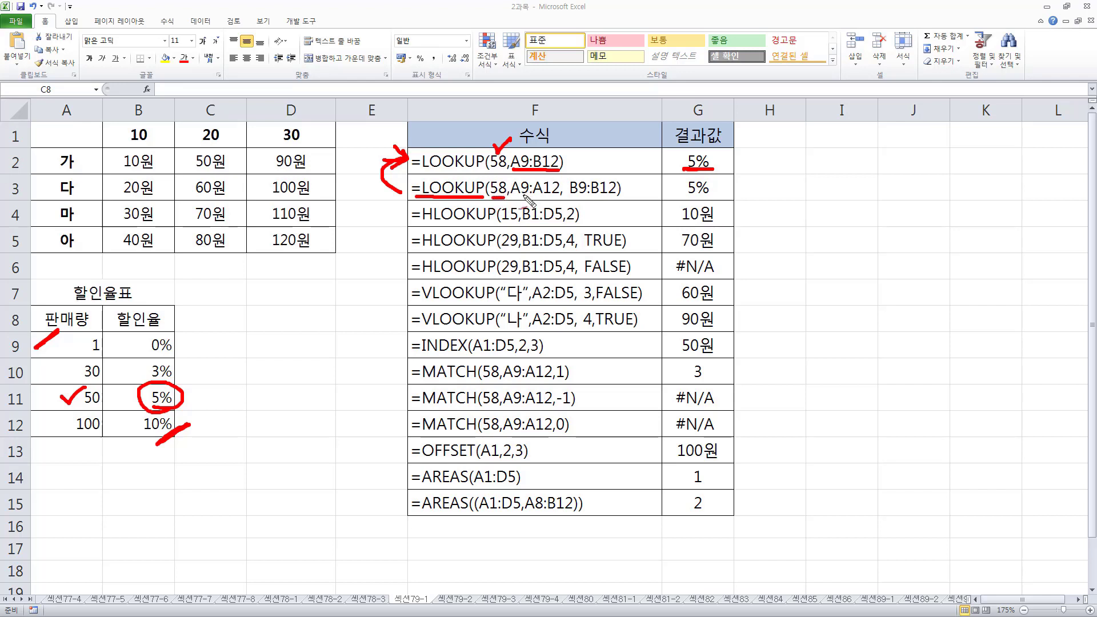
pyautogui.moveTo(516, 196); pyautogui.dragTo(552, 196)
pyautogui.moveTo(571, 198); pyautogui.dragTo(612, 198)
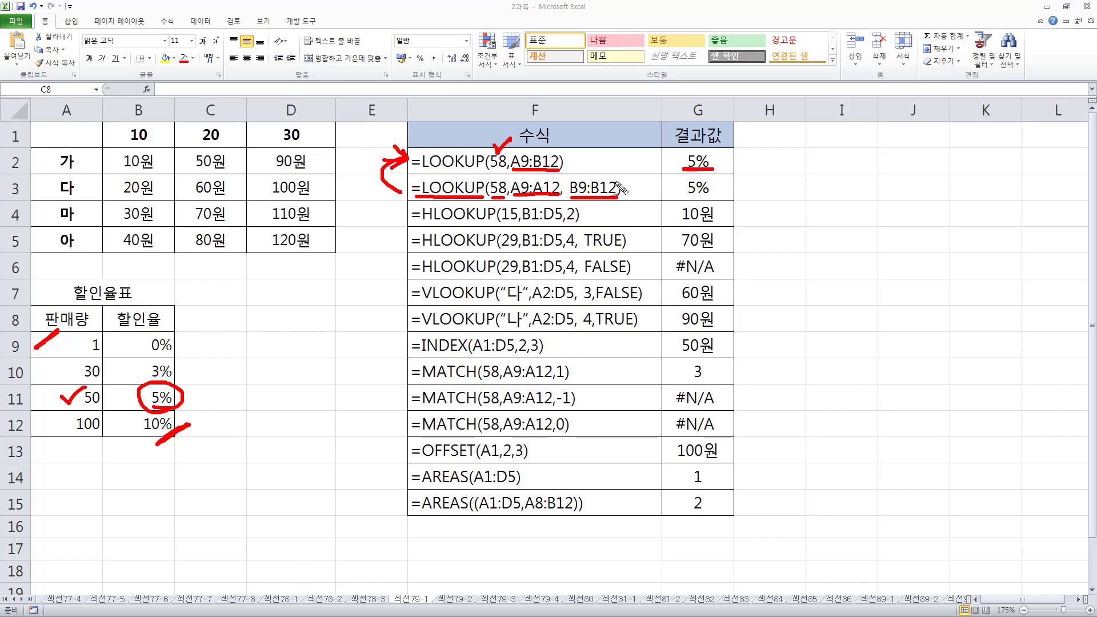
pyautogui.press('Escape')
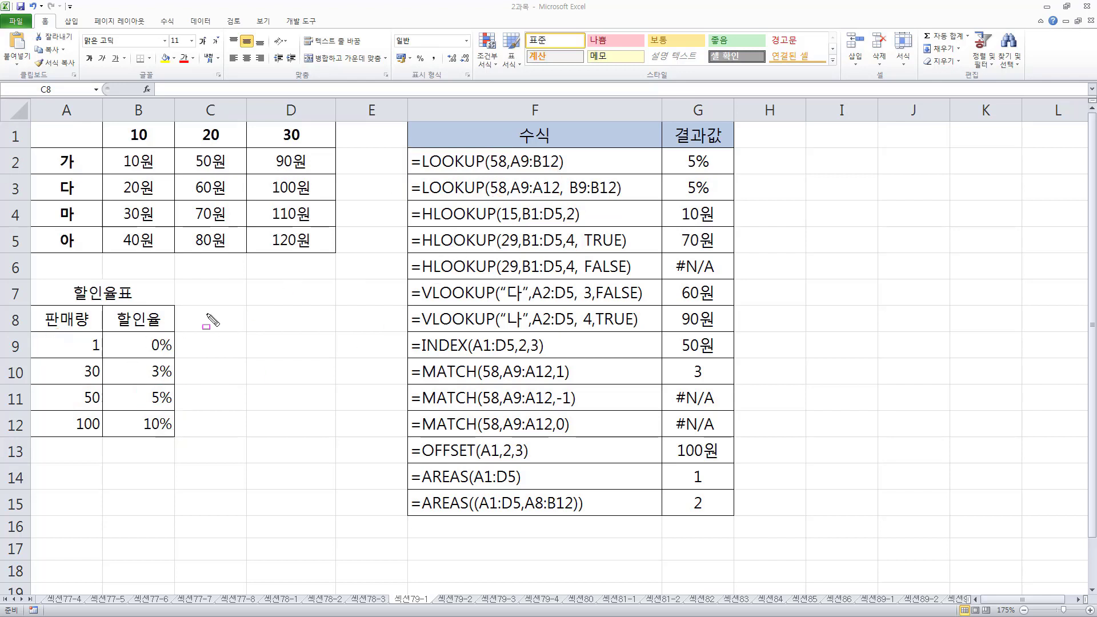
# - Underline 58 in magenta and both ranges in red in the F3 formula, and circle cells A9:A12 and B9:B12
pyautogui.moveTo(487, 197); pyautogui.dragTo(564, 196)
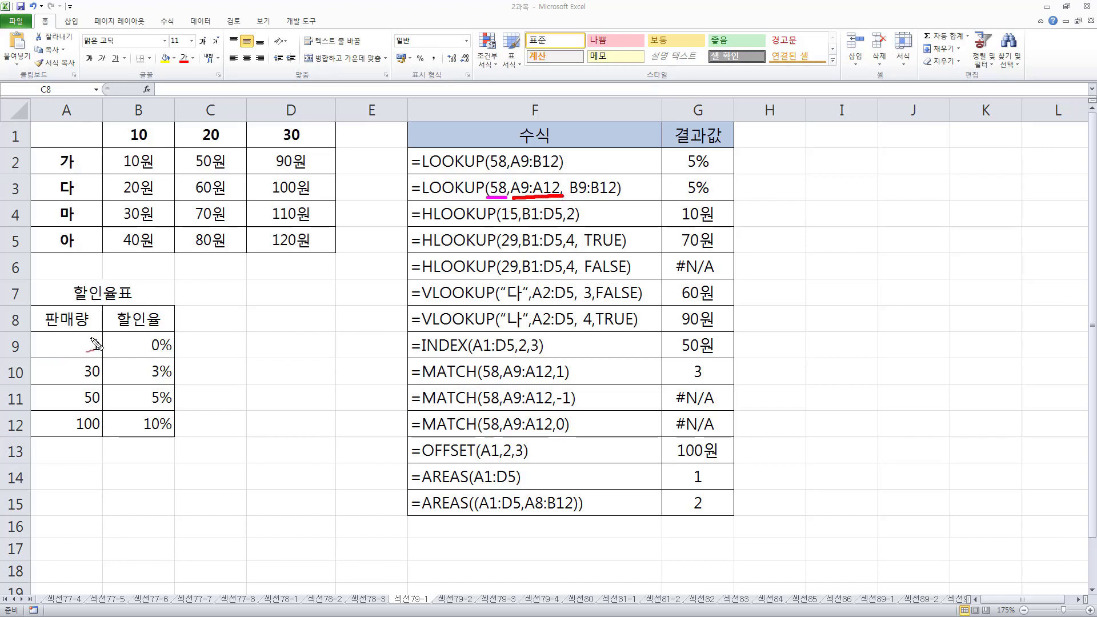
pyautogui.moveTo(93, 340)
pyautogui.mouseDown()
pyautogui.moveTo(65, 350)
pyautogui.moveTo(46, 428)
pyautogui.moveTo(105, 435)
pyautogui.moveTo(103, 335)
pyautogui.moveTo(82, 337)
pyautogui.mouseUp()
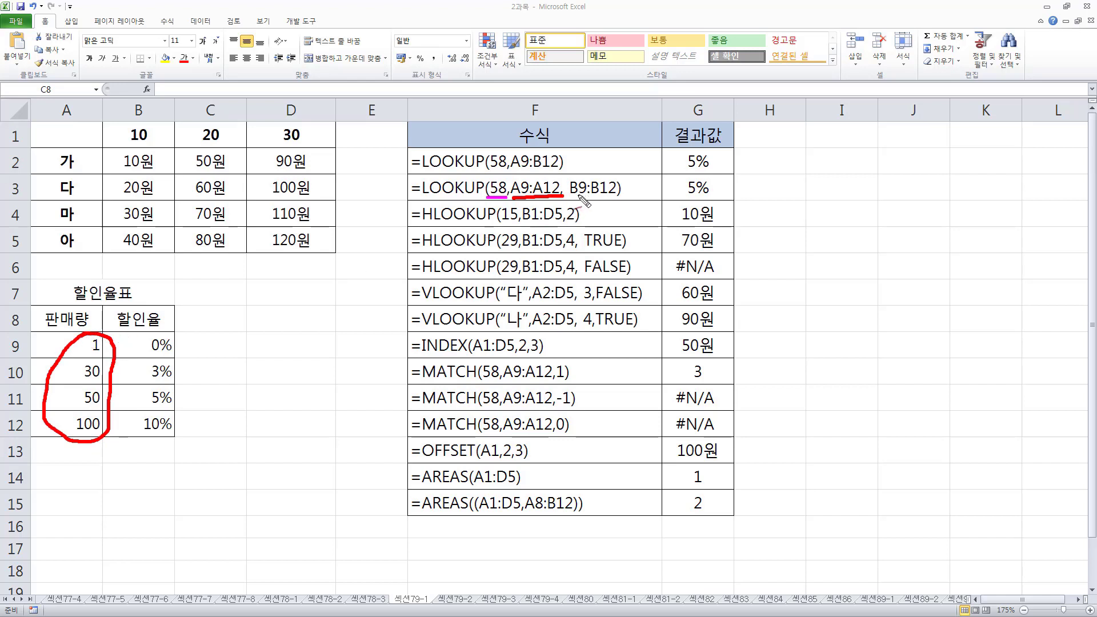
pyautogui.moveTo(574, 195); pyautogui.dragTo(625, 194)
pyautogui.moveTo(184, 330)
pyautogui.mouseDown()
pyautogui.moveTo(128, 346)
pyautogui.moveTo(171, 443)
pyautogui.moveTo(197, 343)
pyautogui.moveTo(159, 331)
pyautogui.mouseUp()
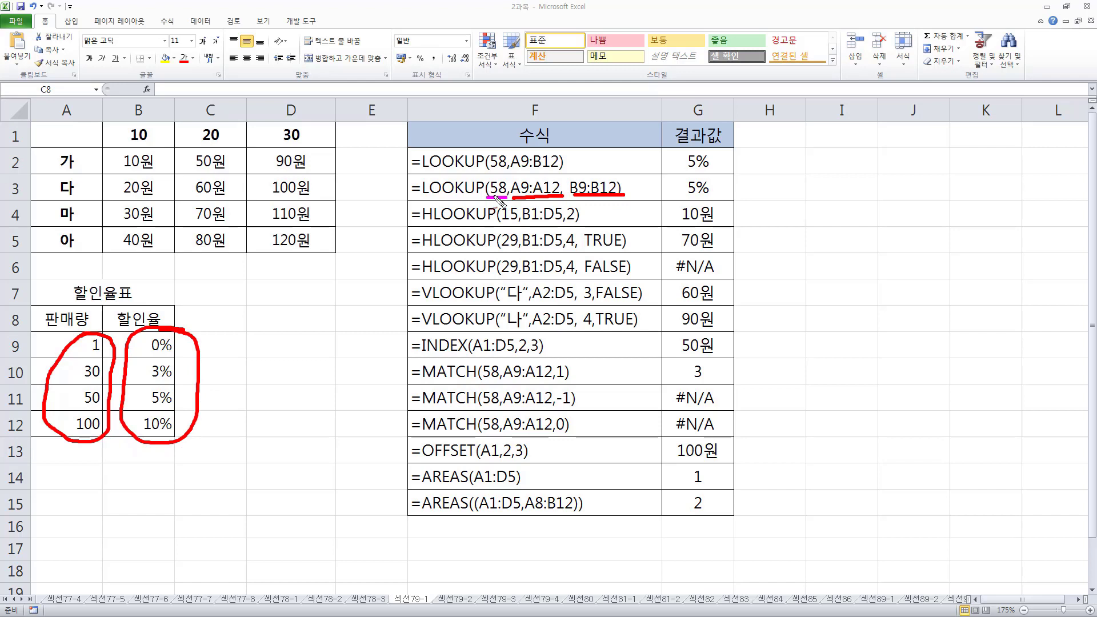
# - Draw an arrow to the 판매량 values, tick 50, link it to 5%, underline the result in G3, and clear all ink
pyautogui.moveTo(60, 290)
pyautogui.mouseDown()
pyautogui.moveTo(63, 328)
pyautogui.moveTo(86, 303)
pyautogui.mouseUp()
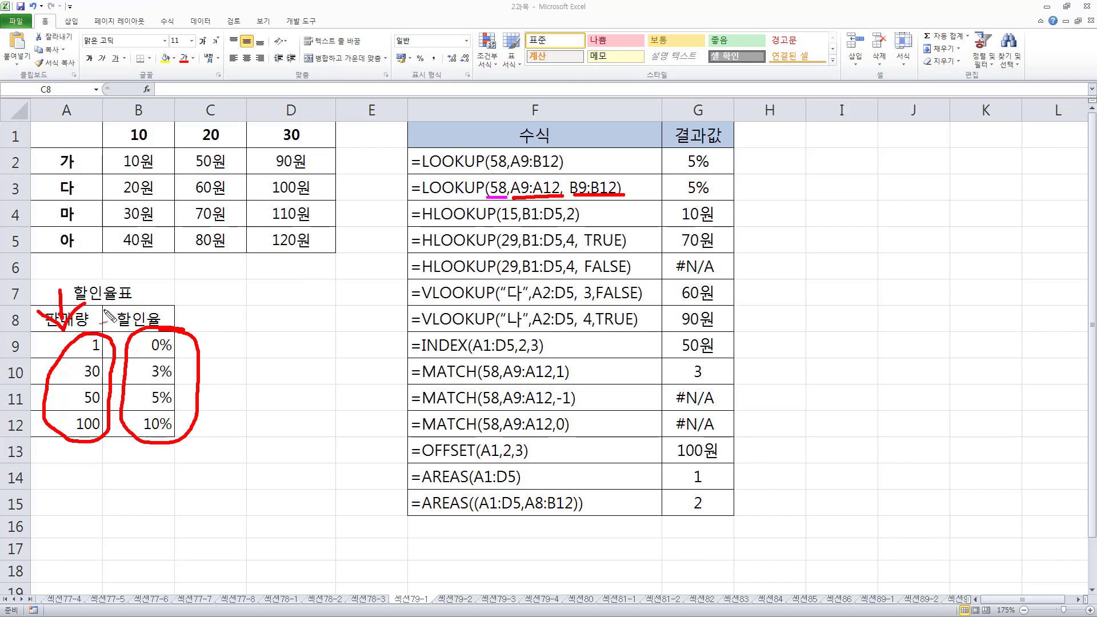
pyautogui.moveTo(89, 360); pyautogui.dragTo(80, 386)
pyautogui.moveTo(175, 329)
pyautogui.mouseDown()
pyautogui.moveTo(123, 363)
pyautogui.moveTo(115, 431)
pyautogui.moveTo(183, 437)
pyautogui.moveTo(200, 360)
pyautogui.moveTo(128, 402)
pyautogui.moveTo(112, 396)
pyautogui.moveTo(134, 404)
pyautogui.mouseUp()
pyautogui.moveTo(676, 198); pyautogui.dragTo(718, 198)
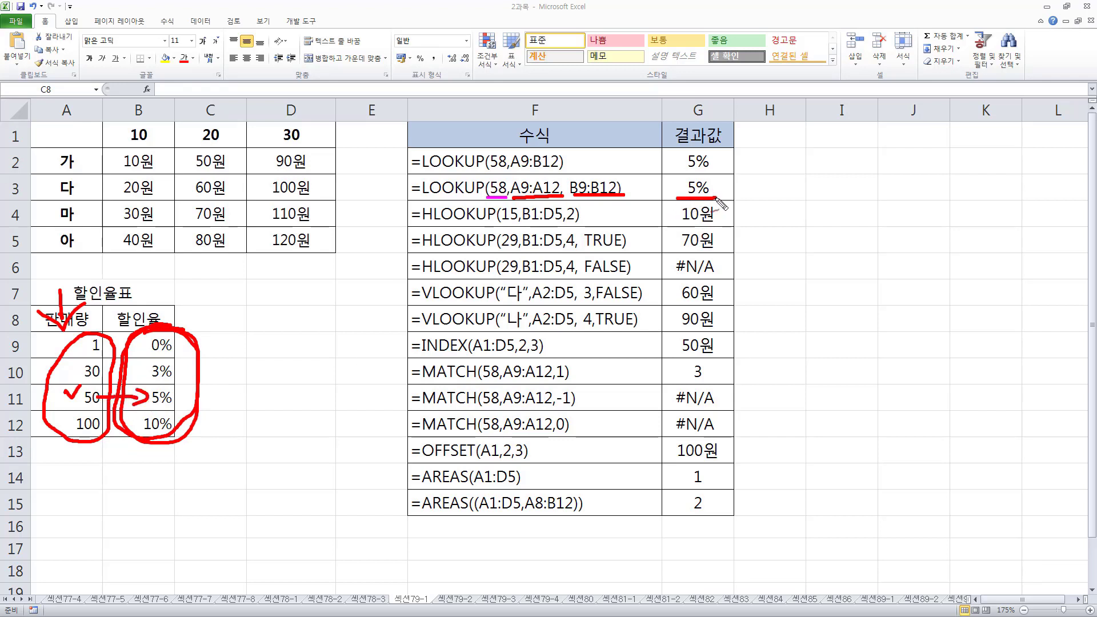
pyautogui.press('Escape')
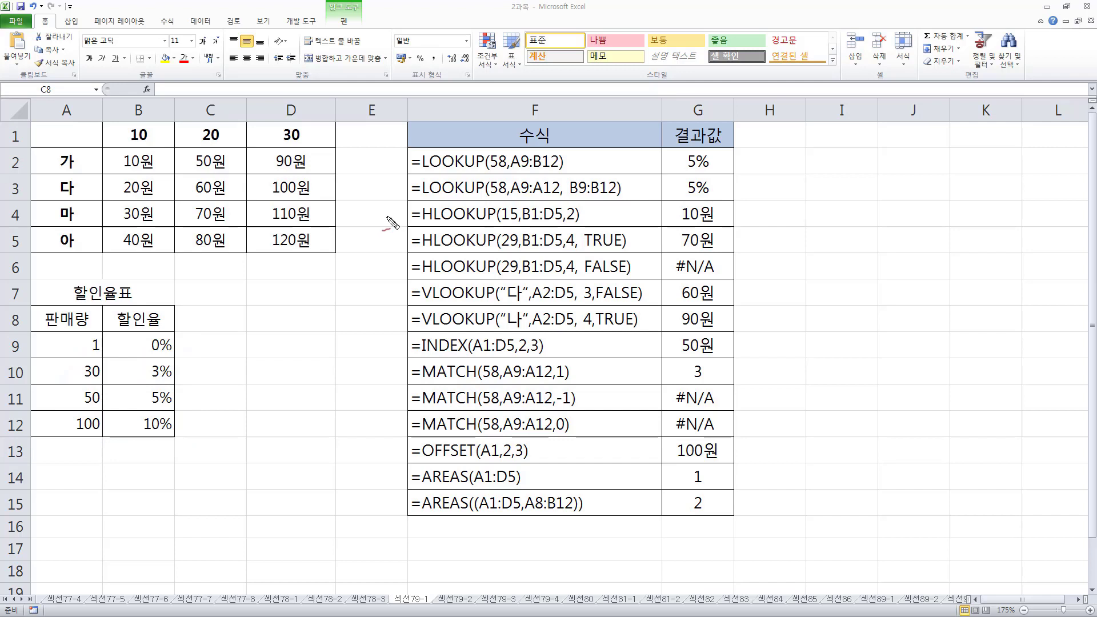
# - Bracket the three HLOOKUP formulas in F4:F6 with red ink and number them 1, 2 and 3
pyautogui.moveTo(391, 212); pyautogui.dragTo(380, 264)
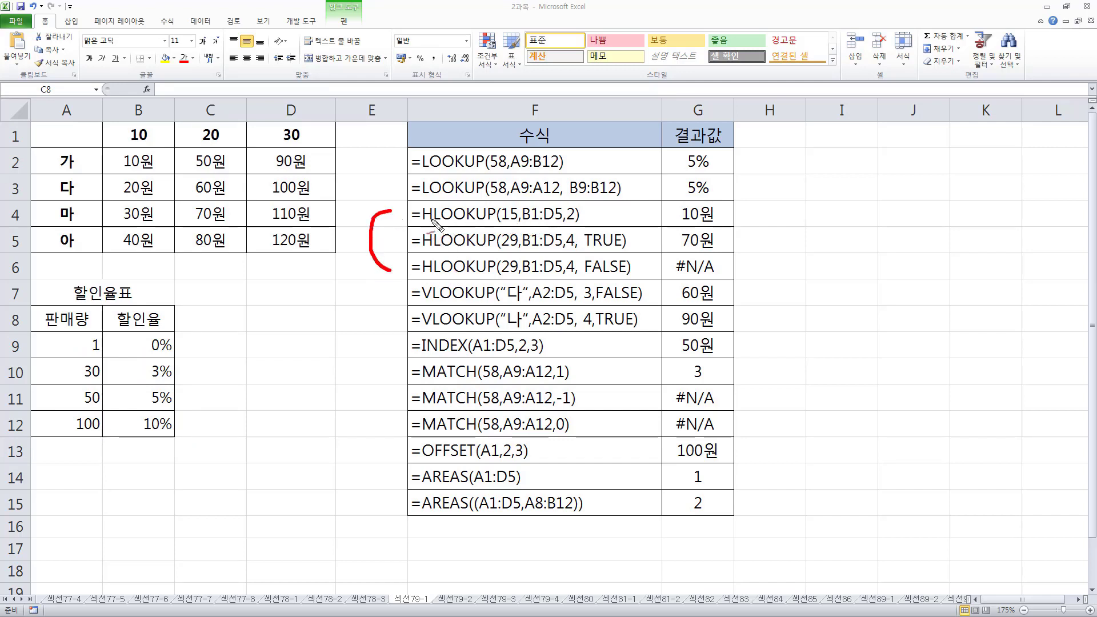
pyautogui.moveTo(406, 207)
pyautogui.mouseDown()
pyautogui.moveTo(398, 220)
pyautogui.moveTo(417, 243)
pyautogui.mouseUp()
pyautogui.moveTo(398, 264)
pyautogui.mouseDown()
pyautogui.moveTo(409, 256)
pyautogui.moveTo(406, 272)
pyautogui.mouseUp()
pyautogui.moveTo(586, 249); pyautogui.dragTo(595, 247)
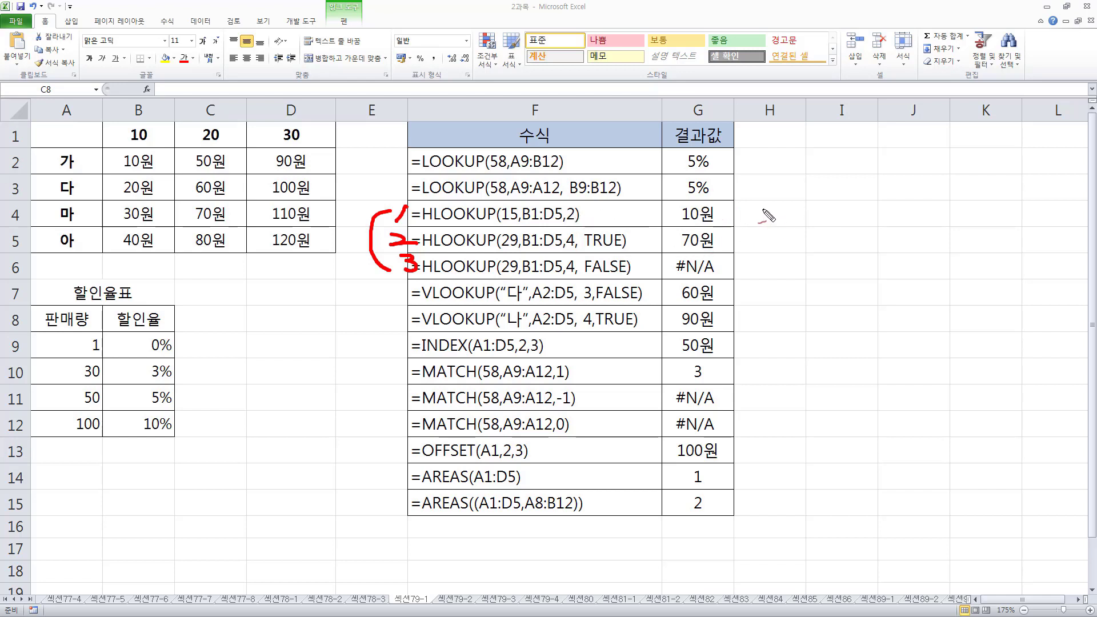
# - Handwrite 생략, T and F in red beside the HLOOKUP results, and box 생략 and T together
pyautogui.moveTo(756, 207); pyautogui.dragTo(749, 216)
pyautogui.moveTo(754, 212); pyautogui.dragTo(763, 218)
pyautogui.moveTo(763, 211); pyautogui.dragTo(771, 219)
pyautogui.moveTo(760, 222); pyautogui.dragTo(771, 227)
pyautogui.moveTo(781, 210); pyautogui.dragTo(799, 224)
pyautogui.moveTo(799, 215)
pyautogui.mouseDown()
pyautogui.moveTo(809, 226)
pyautogui.moveTo(773, 250)
pyautogui.moveTo(766, 279)
pyautogui.mouseUp()
pyautogui.moveTo(765, 258)
pyautogui.mouseDown()
pyautogui.moveTo(781, 257)
pyautogui.moveTo(778, 268)
pyautogui.mouseUp()
pyautogui.moveTo(790, 194)
pyautogui.mouseDown()
pyautogui.moveTo(760, 194)
pyautogui.moveTo(742, 235)
pyautogui.moveTo(799, 251)
pyautogui.moveTo(832, 230)
pyautogui.moveTo(791, 197)
pyautogui.mouseUp()
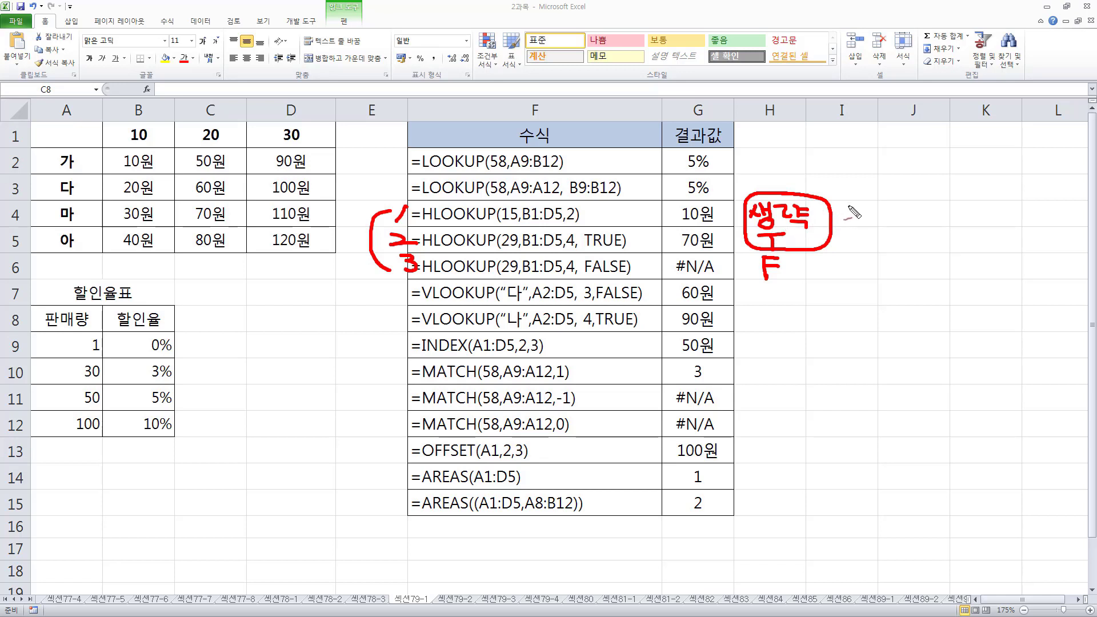
# - Circle F and label it 일치, label the 생략/T box 근사값, and handwrite 오름차순 above them
pyautogui.moveTo(781, 256)
pyautogui.mouseDown()
pyautogui.moveTo(760, 261)
pyautogui.moveTo(757, 280)
pyautogui.moveTo(798, 270)
pyautogui.moveTo(791, 256)
pyautogui.moveTo(800, 286)
pyautogui.moveTo(818, 277)
pyautogui.mouseUp()
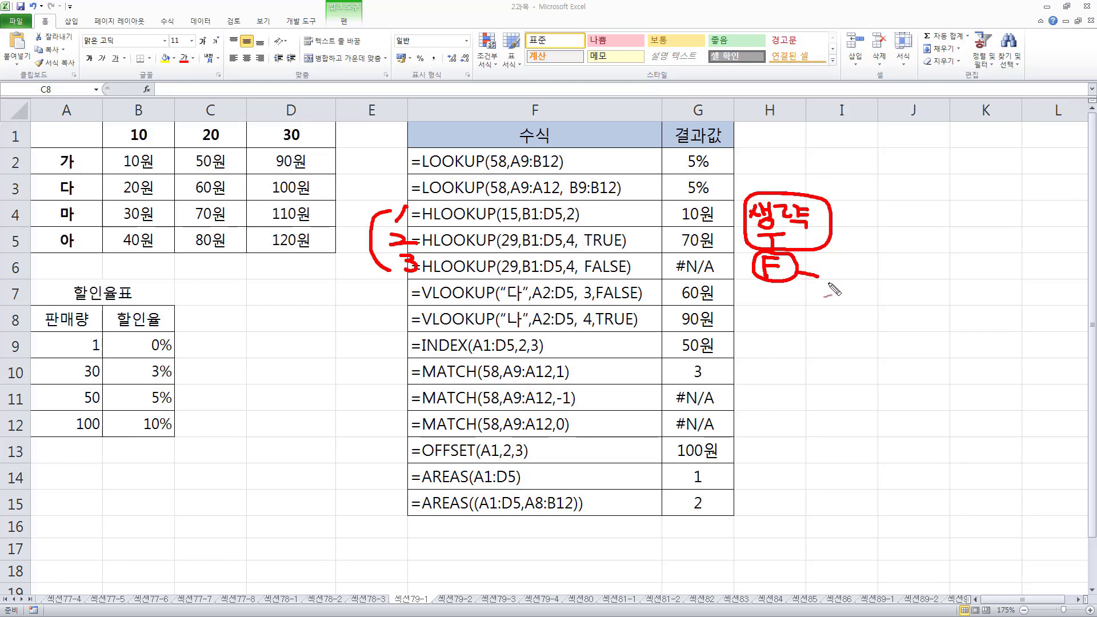
pyautogui.moveTo(840, 276)
pyautogui.mouseDown()
pyautogui.moveTo(837, 285)
pyautogui.moveTo(865, 297)
pyautogui.moveTo(880, 267)
pyautogui.moveTo(883, 303)
pyautogui.mouseUp()
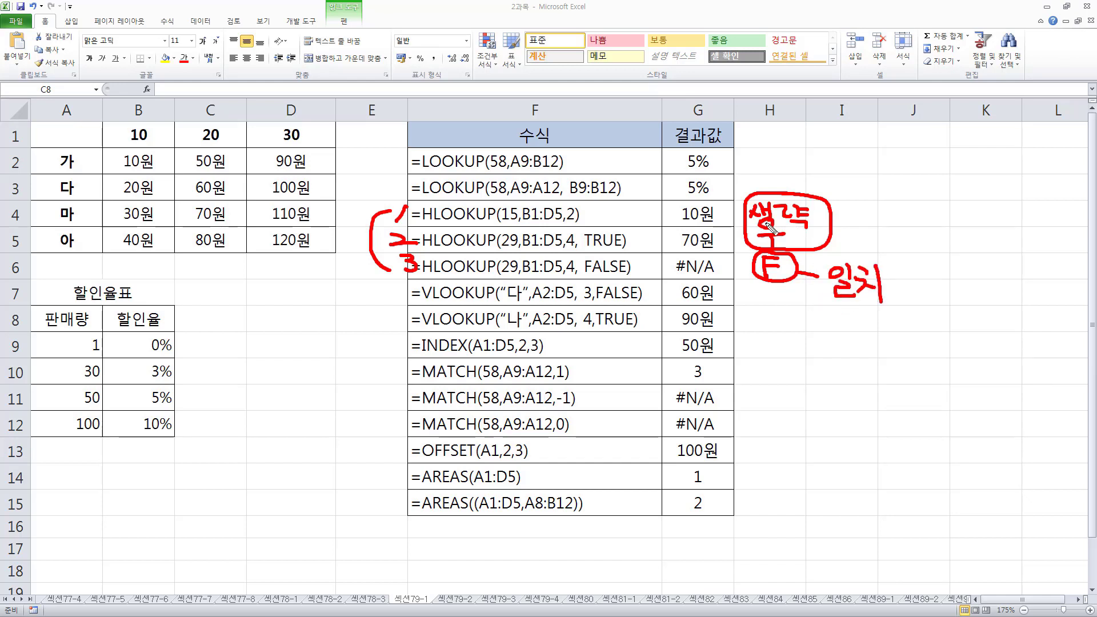
pyautogui.moveTo(858, 220)
pyautogui.mouseDown()
pyautogui.moveTo(937, 213)
pyautogui.moveTo(960, 226)
pyautogui.moveTo(953, 216)
pyautogui.mouseUp()
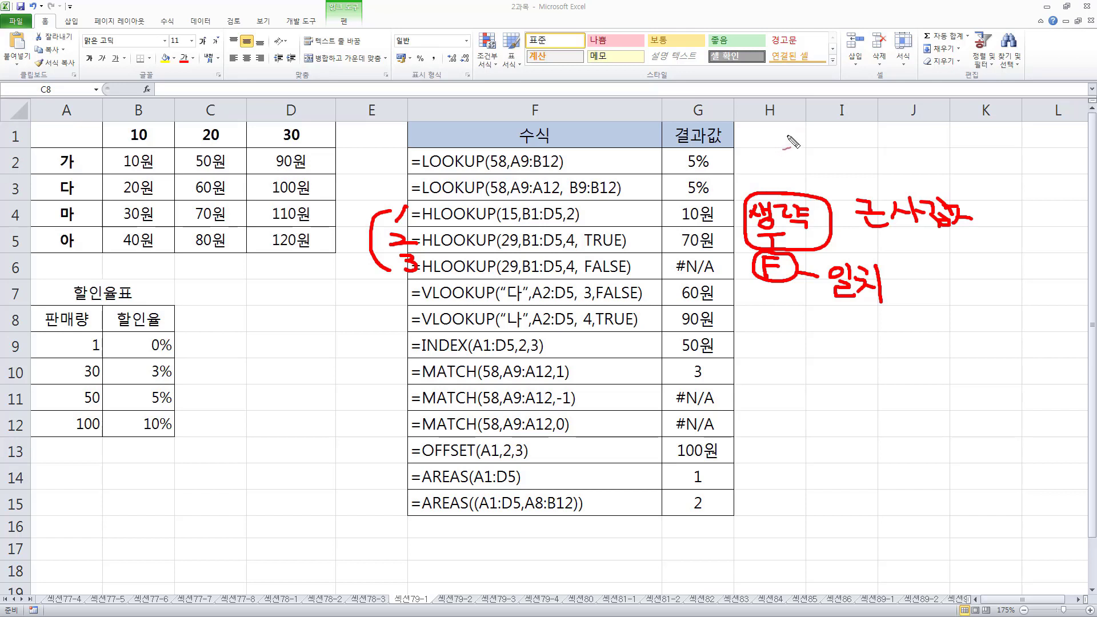
pyautogui.moveTo(792, 140)
pyautogui.mouseDown()
pyautogui.moveTo(803, 166)
pyautogui.moveTo(838, 146)
pyautogui.moveTo(840, 163)
pyautogui.moveTo(859, 145)
pyautogui.moveTo(872, 163)
pyautogui.moveTo(886, 137)
pyautogui.moveTo(914, 165)
pyautogui.mouseUp()
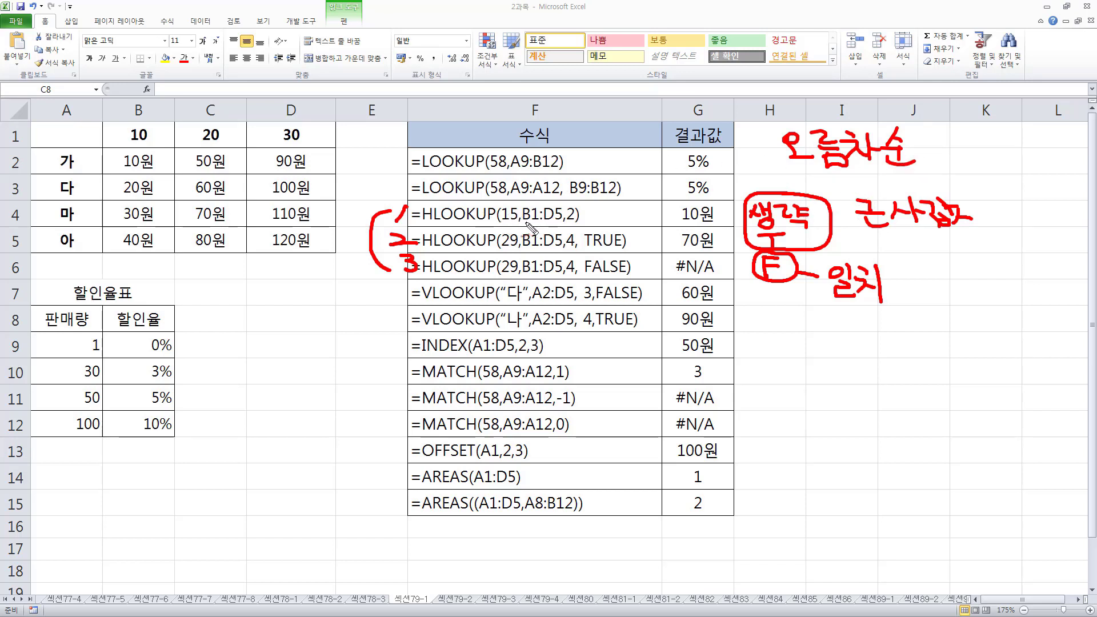
# - Underline B1:D5 and 15 in the F4 formula, box cells B1:D5, and mark 10 in B1 with an arrow and tick
pyautogui.moveTo(527, 224); pyautogui.dragTo(559, 226)
pyautogui.moveTo(117, 119)
pyautogui.mouseDown()
pyautogui.moveTo(103, 153)
pyautogui.moveTo(104, 252)
pyautogui.moveTo(336, 256)
pyautogui.moveTo(338, 153)
pyautogui.moveTo(220, 113)
pyautogui.moveTo(107, 116)
pyautogui.mouseUp()
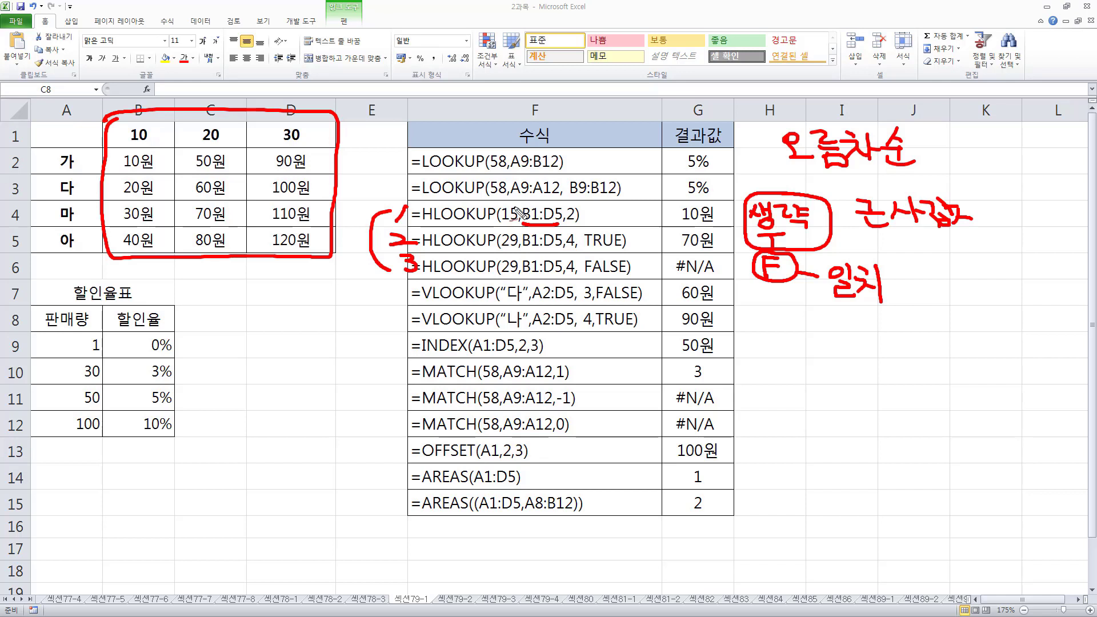
pyautogui.moveTo(505, 225); pyautogui.dragTo(517, 224)
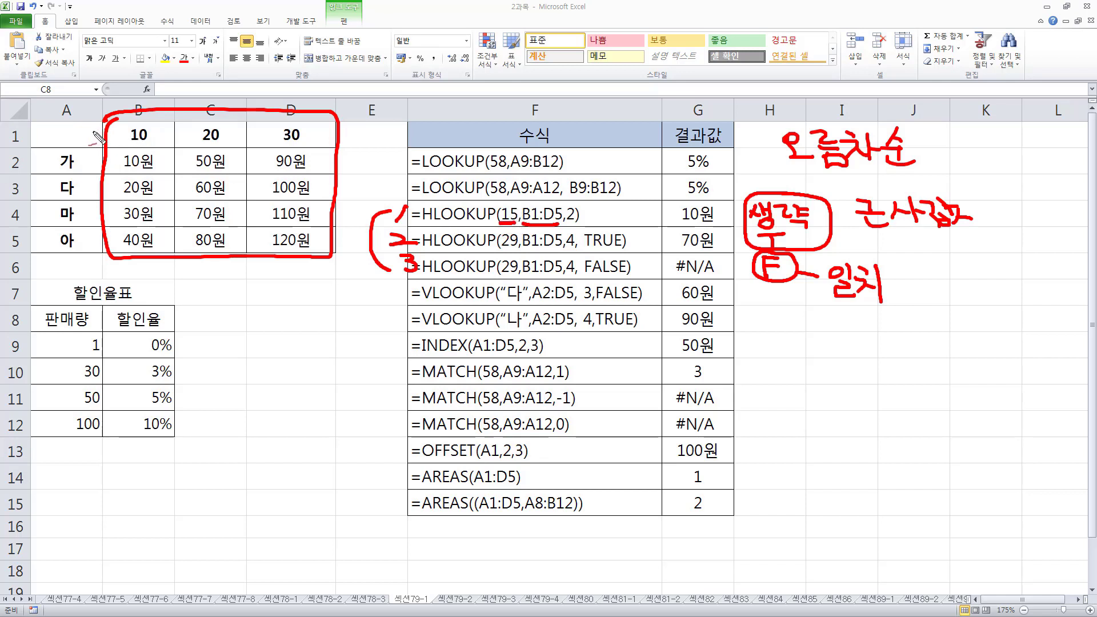
pyautogui.moveTo(94, 132)
pyautogui.mouseDown()
pyautogui.moveTo(127, 135)
pyautogui.moveTo(119, 143)
pyautogui.mouseUp()
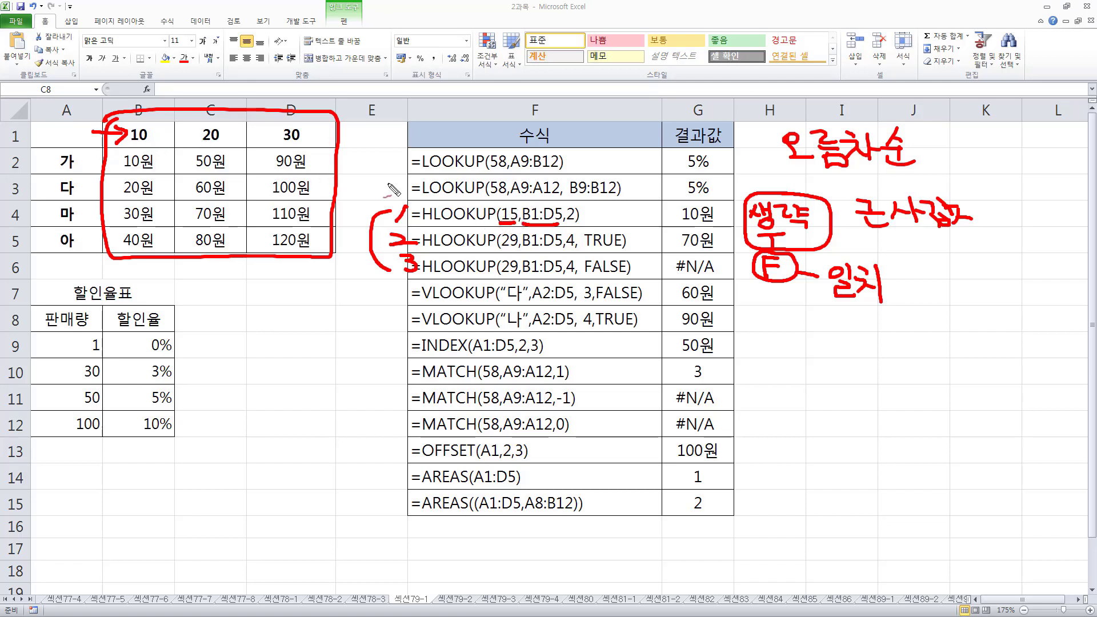
pyautogui.moveTo(152, 132); pyautogui.dragTo(161, 126)
pyautogui.moveTo(156, 136); pyautogui.dragTo(164, 120)
# - Tick row index 2 in F4, number the first two table rows 1 and 2, tick B2, and circle the result in G4
pyautogui.moveTo(525, 226)
pyautogui.mouseDown()
pyautogui.moveTo(558, 226)
pyautogui.moveTo(589, 196)
pyautogui.mouseUp()
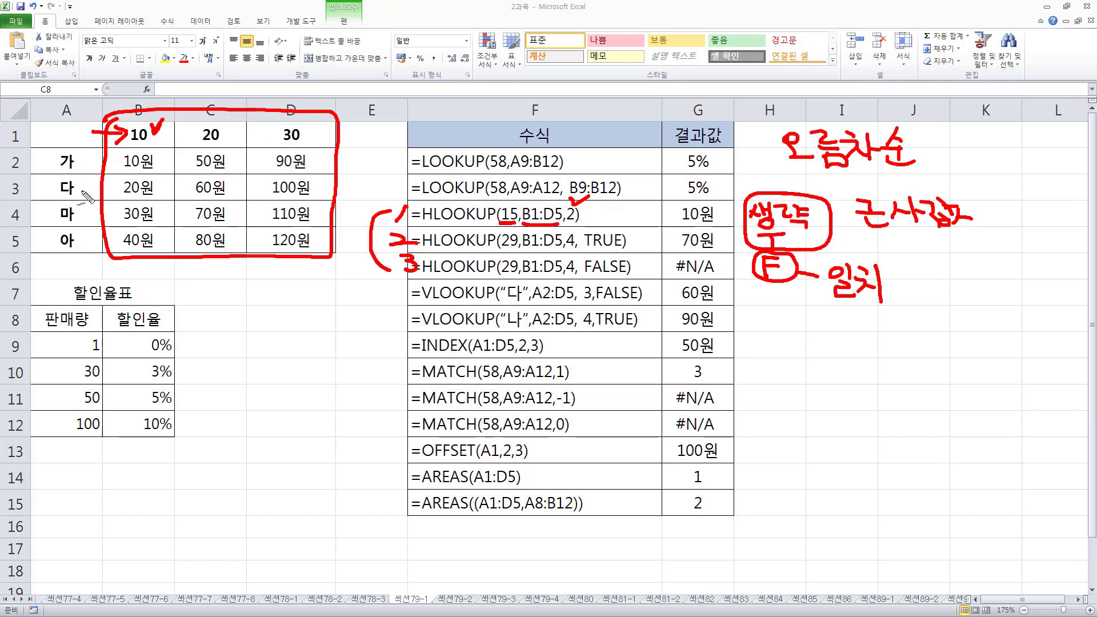
pyautogui.moveTo(47, 141); pyautogui.dragTo(68, 117)
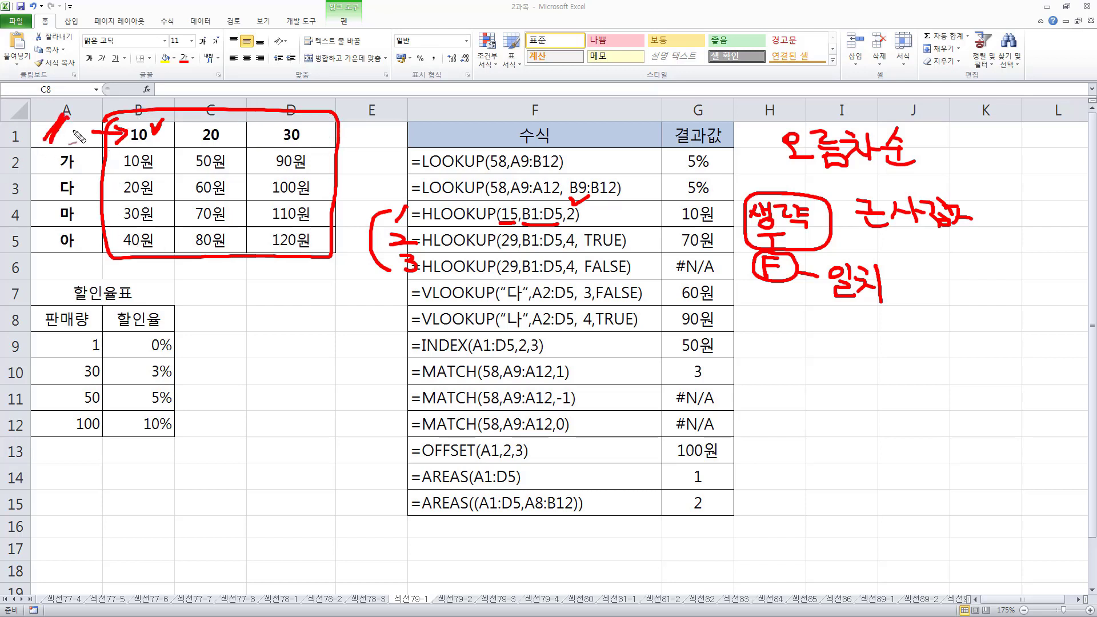
pyautogui.moveTo(46, 154); pyautogui.dragTo(86, 170)
pyautogui.moveTo(155, 160); pyautogui.dragTo(166, 153)
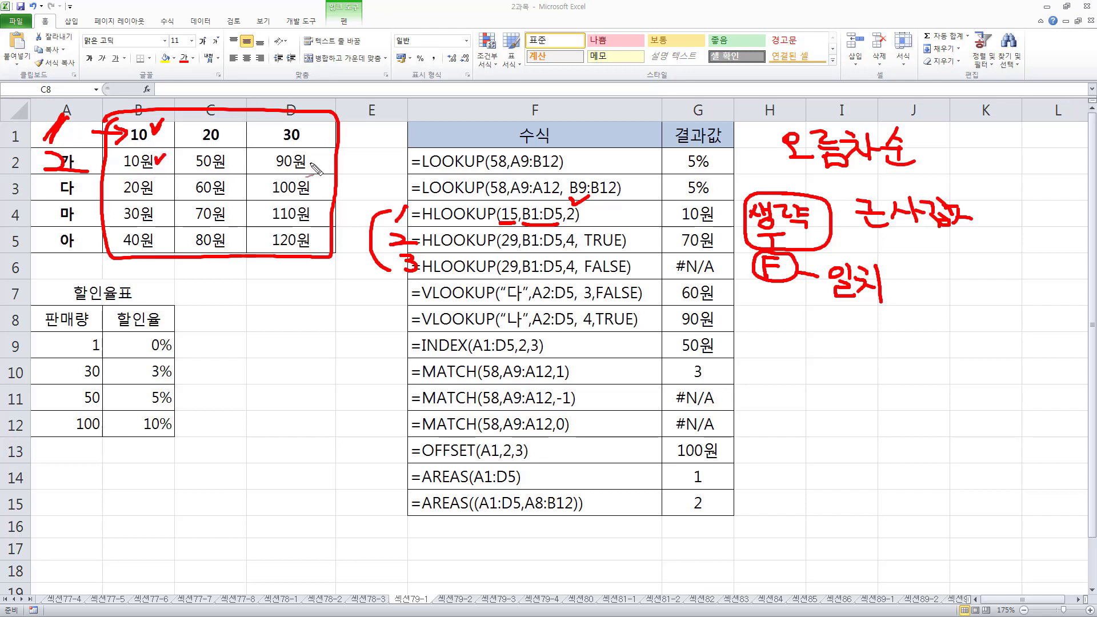
pyautogui.moveTo(722, 208)
pyautogui.mouseDown()
pyautogui.moveTo(678, 226)
pyautogui.moveTo(719, 209)
pyautogui.mouseUp()
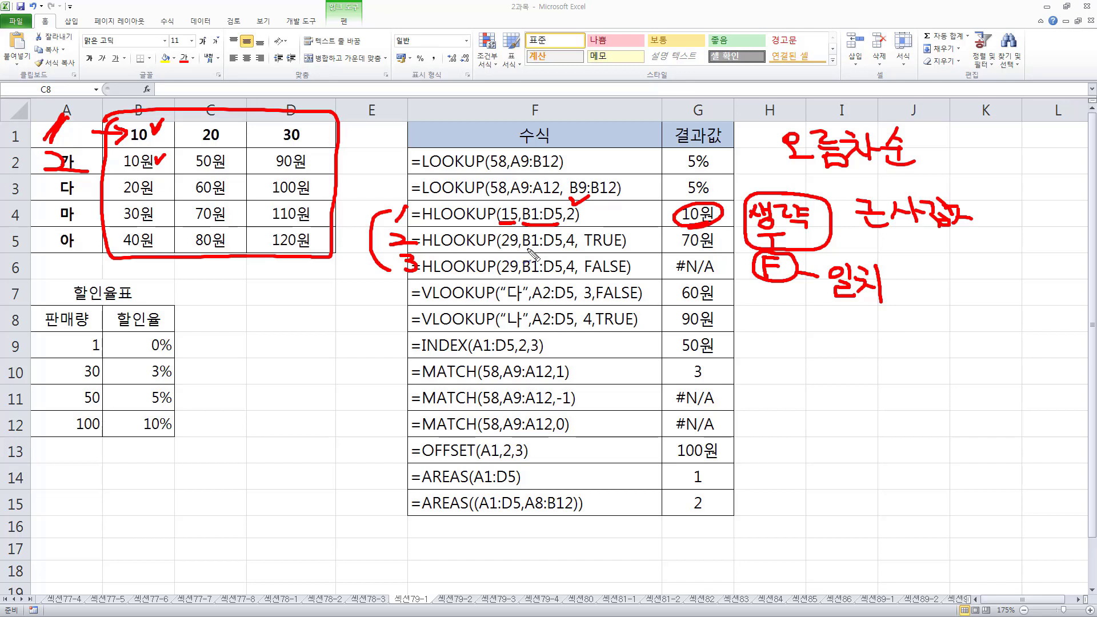
# - Underline 29, B1:D5 and 4 in the F5 formula in blue, and circle 20 in C1
pyautogui.moveTo(524, 249); pyautogui.dragTo(556, 250)
pyautogui.moveTo(507, 248); pyautogui.dragTo(516, 249)
pyautogui.moveTo(227, 148)
pyautogui.mouseDown()
pyautogui.moveTo(201, 150)
pyautogui.moveTo(227, 140)
pyautogui.mouseUp()
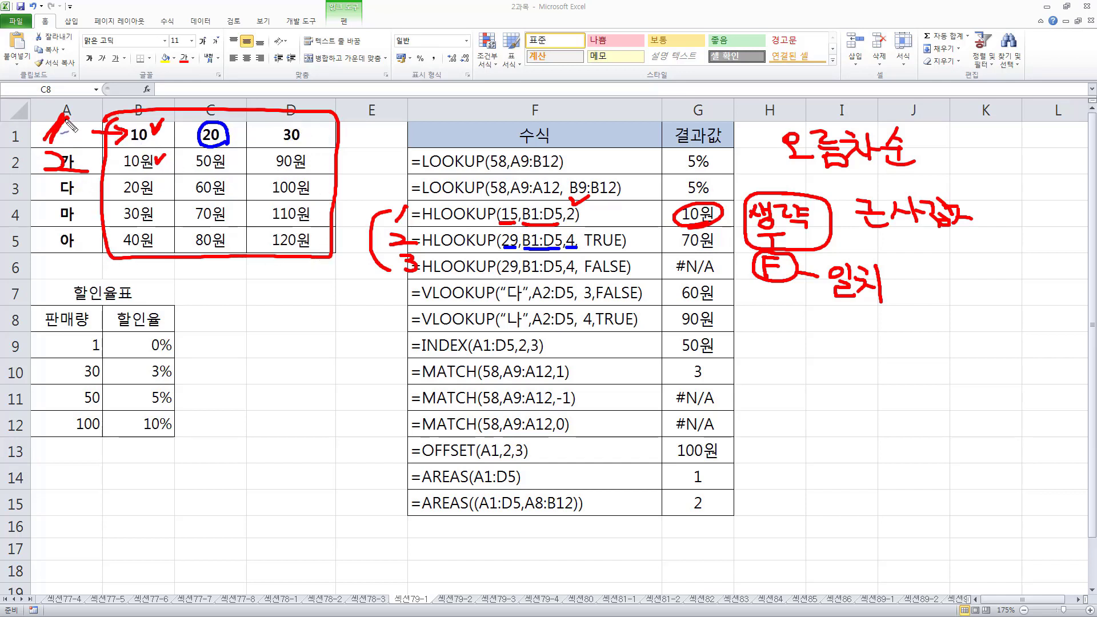
# - Number table rows 1 to 4 in blue, circle 70원 in C4, underline the result in G5, and tick the F4 and F5 formulas
pyautogui.moveTo(67, 117)
pyautogui.mouseDown()
pyautogui.moveTo(46, 144)
pyautogui.moveTo(109, 168)
pyautogui.moveTo(79, 201)
pyautogui.mouseUp()
pyautogui.moveTo(89, 206)
pyautogui.mouseDown()
pyautogui.moveTo(71, 220)
pyautogui.moveTo(117, 219)
pyautogui.moveTo(86, 229)
pyautogui.mouseUp()
pyautogui.moveTo(227, 205); pyautogui.dragTo(236, 216)
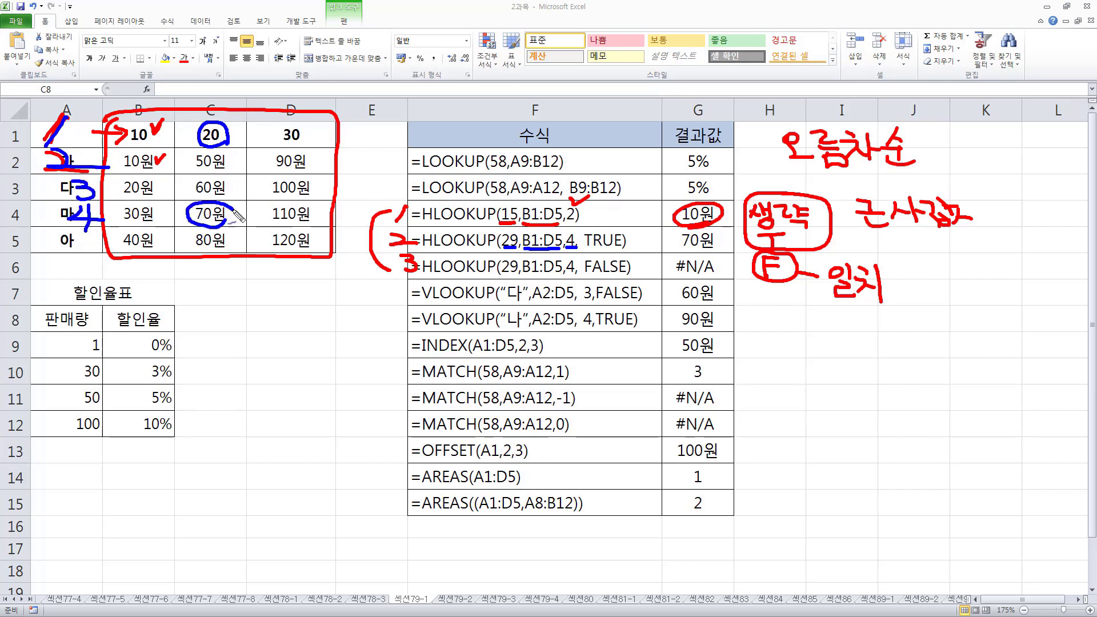
pyautogui.moveTo(682, 251); pyautogui.dragTo(717, 251)
pyautogui.moveTo(601, 209); pyautogui.dragTo(624, 204)
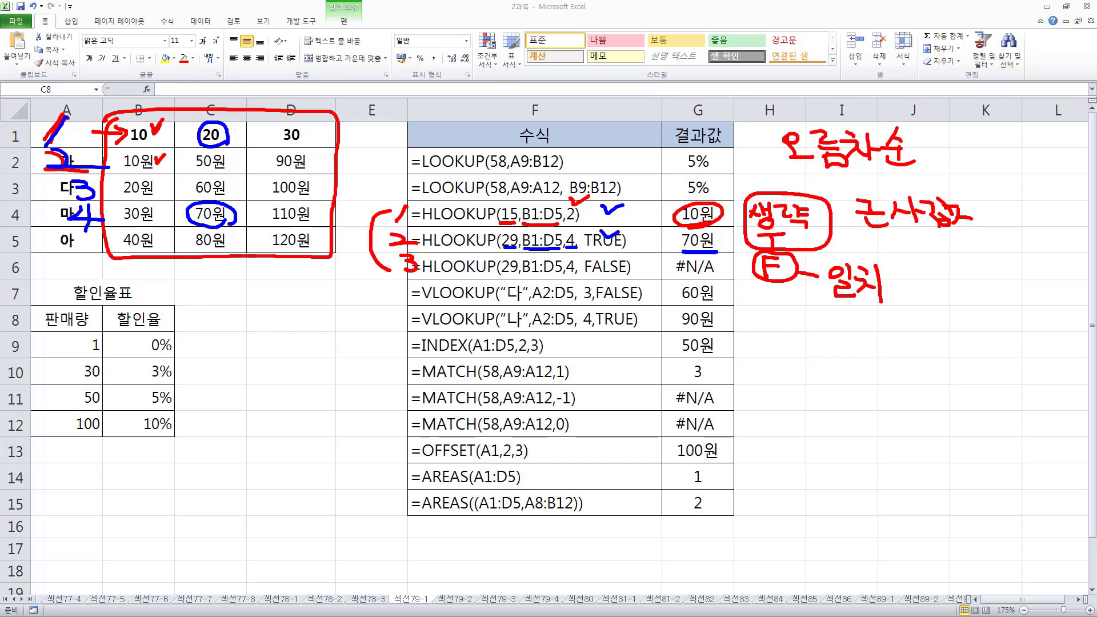
# - Underline the F6 arguments 29, B1:D5, 4 and FALSE, the 일치 note and the G6 result in magenta, and clear all ink
pyautogui.moveTo(502, 275); pyautogui.dragTo(517, 275)
pyautogui.moveTo(521, 275); pyautogui.dragTo(561, 277)
pyautogui.moveTo(564, 275); pyautogui.dragTo(631, 275)
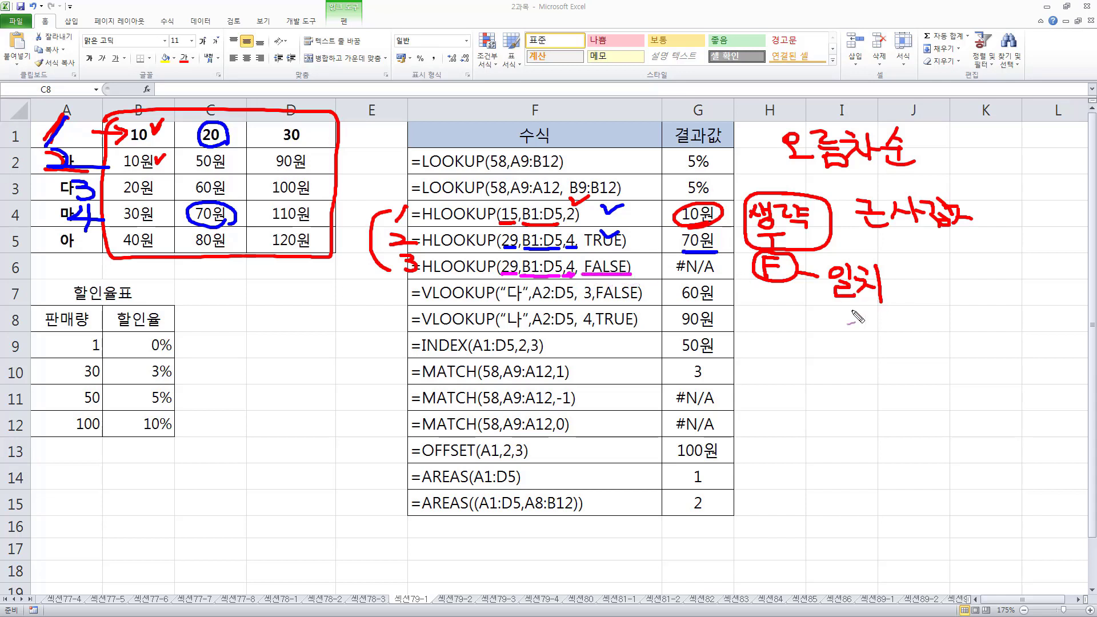
pyautogui.moveTo(828, 305); pyautogui.dragTo(921, 313)
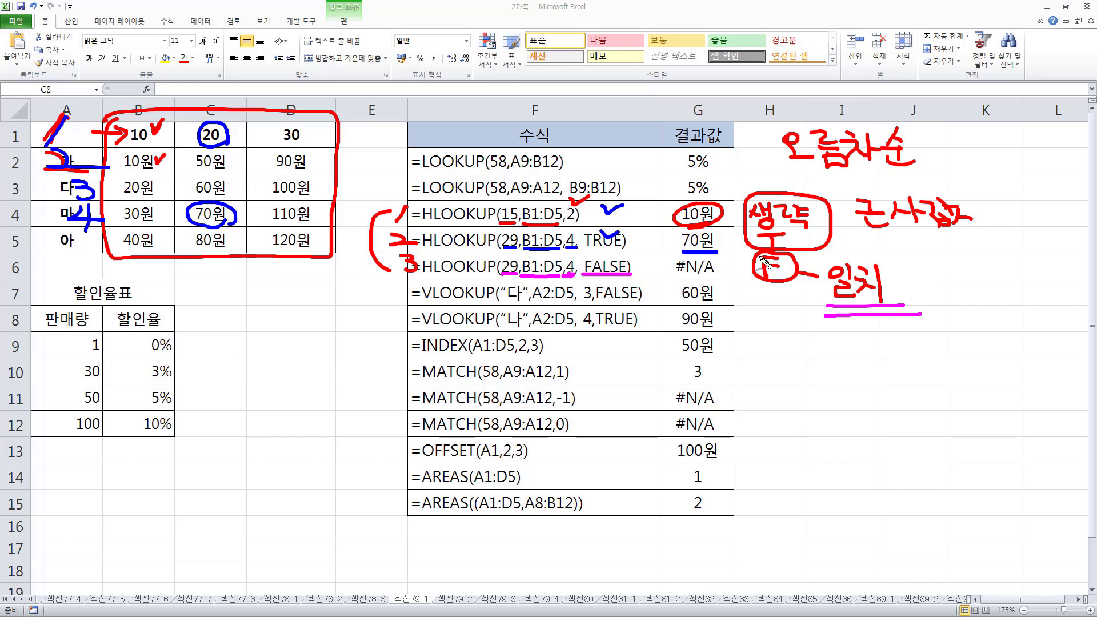
pyautogui.moveTo(676, 279); pyautogui.dragTo(724, 279)
pyautogui.press('e')
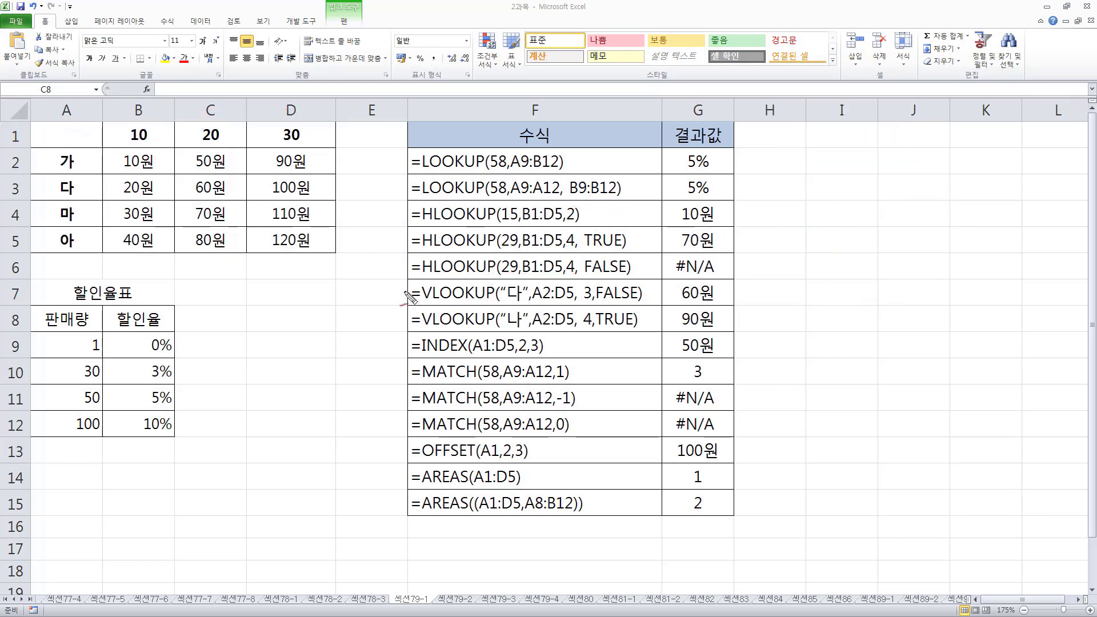
# - Bracket the VLOOKUP formulas in F7 and F8 in red, underline FALSE and TRUE, and link FALSE to a handwritten 일치 note
pyautogui.moveTo(406, 292)
pyautogui.mouseDown()
pyautogui.moveTo(383, 309)
pyautogui.moveTo(404, 321)
pyautogui.mouseUp()
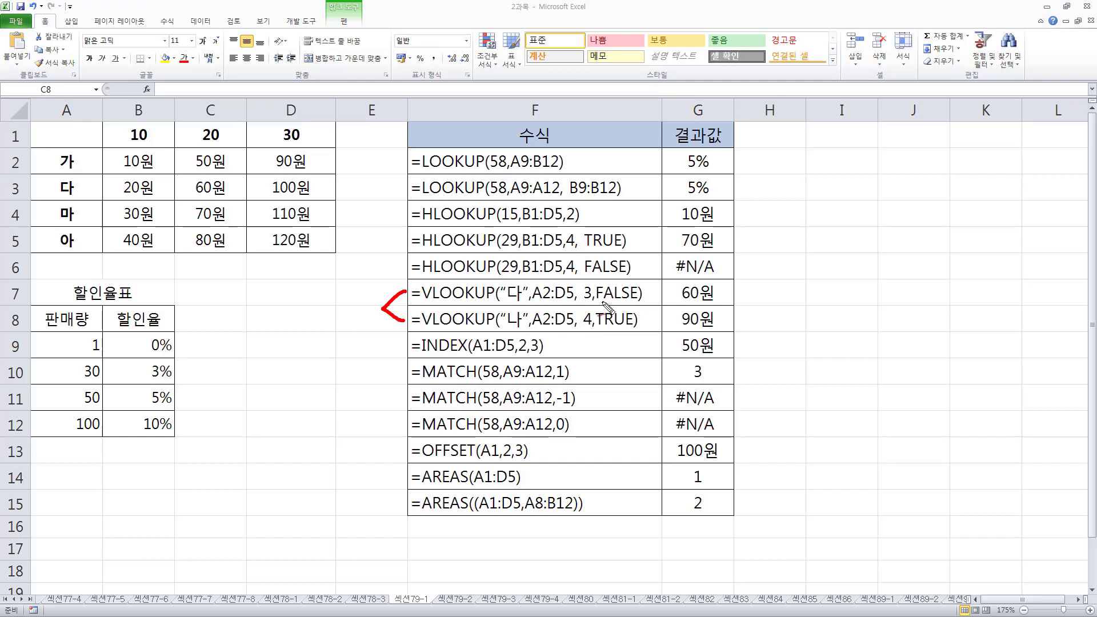
pyautogui.moveTo(596, 301); pyautogui.dragTo(651, 298)
pyautogui.moveTo(635, 342)
pyautogui.mouseDown()
pyautogui.moveTo(643, 327)
pyautogui.moveTo(777, 274)
pyautogui.moveTo(807, 273)
pyautogui.moveTo(828, 294)
pyautogui.moveTo(845, 274)
pyautogui.moveTo(861, 301)
pyautogui.mouseUp()
# - Draw a red connector from TRUE in the F8 formula and handwrite 근사값 at its end
pyautogui.click(650, 321)
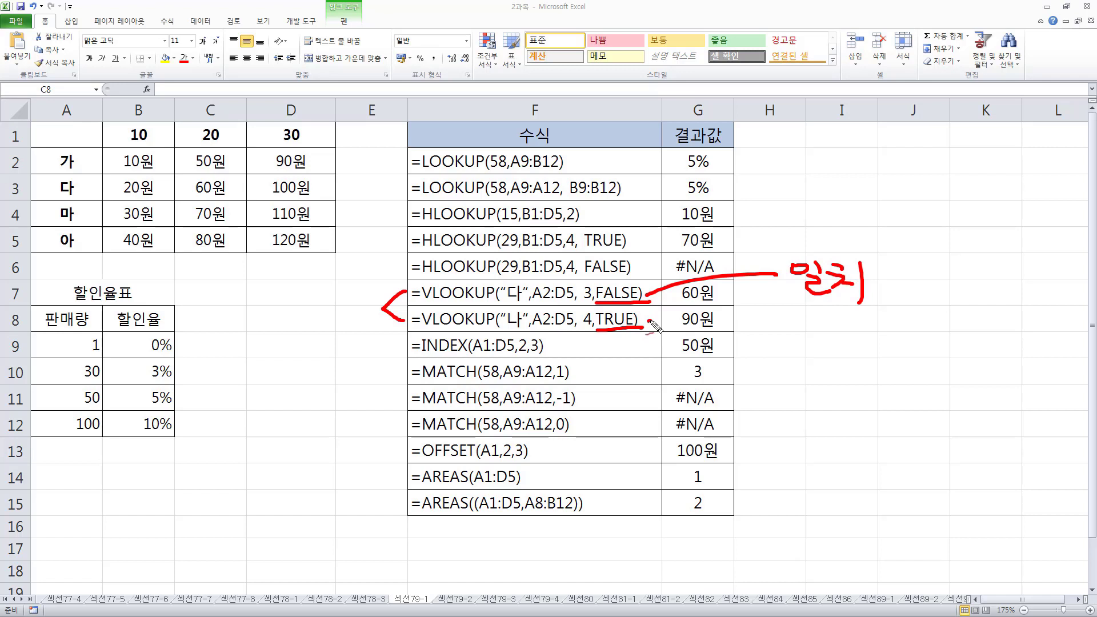
pyautogui.moveTo(651, 324); pyautogui.dragTo(800, 331)
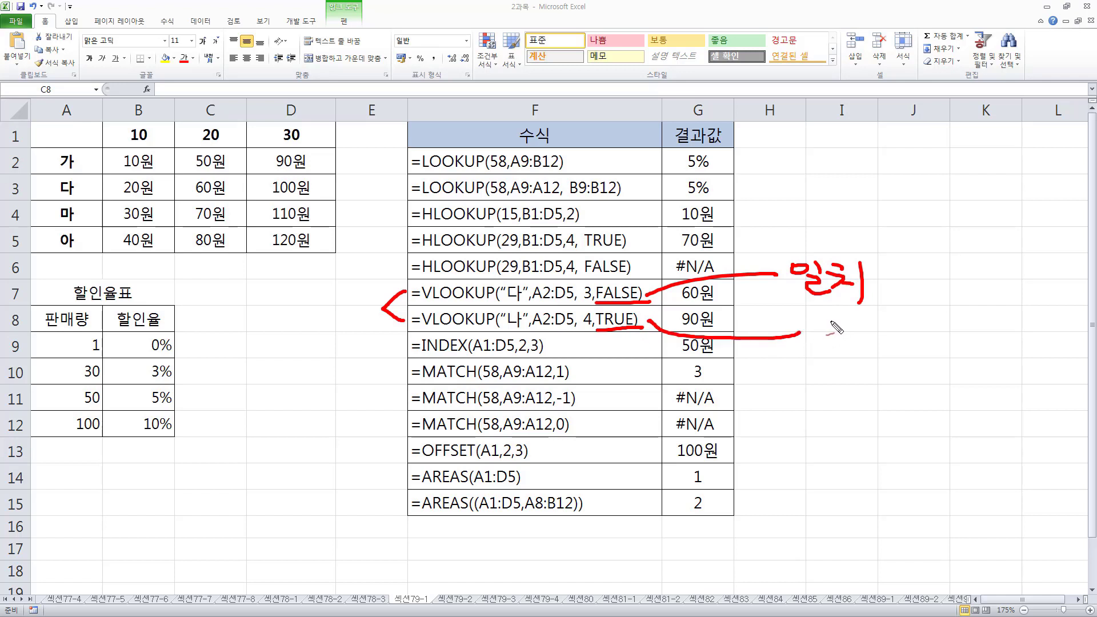
pyautogui.moveTo(808, 317)
pyautogui.mouseDown()
pyautogui.moveTo(839, 329)
pyautogui.moveTo(838, 345)
pyautogui.mouseUp()
pyautogui.moveTo(851, 319)
pyautogui.mouseDown()
pyautogui.moveTo(841, 343)
pyautogui.moveTo(861, 344)
pyautogui.mouseUp()
pyautogui.moveTo(864, 311)
pyautogui.mouseDown()
pyautogui.moveTo(864, 344)
pyautogui.moveTo(885, 330)
pyautogui.mouseUp()
pyautogui.moveTo(874, 316); pyautogui.dragTo(901, 337)
pyautogui.moveTo(890, 337)
pyautogui.mouseDown()
pyautogui.moveTo(890, 353)
pyautogui.moveTo(898, 350)
pyautogui.mouseUp()
pyautogui.moveTo(923, 334)
pyautogui.mouseDown()
pyautogui.moveTo(913, 349)
pyautogui.moveTo(935, 347)
pyautogui.mouseUp()
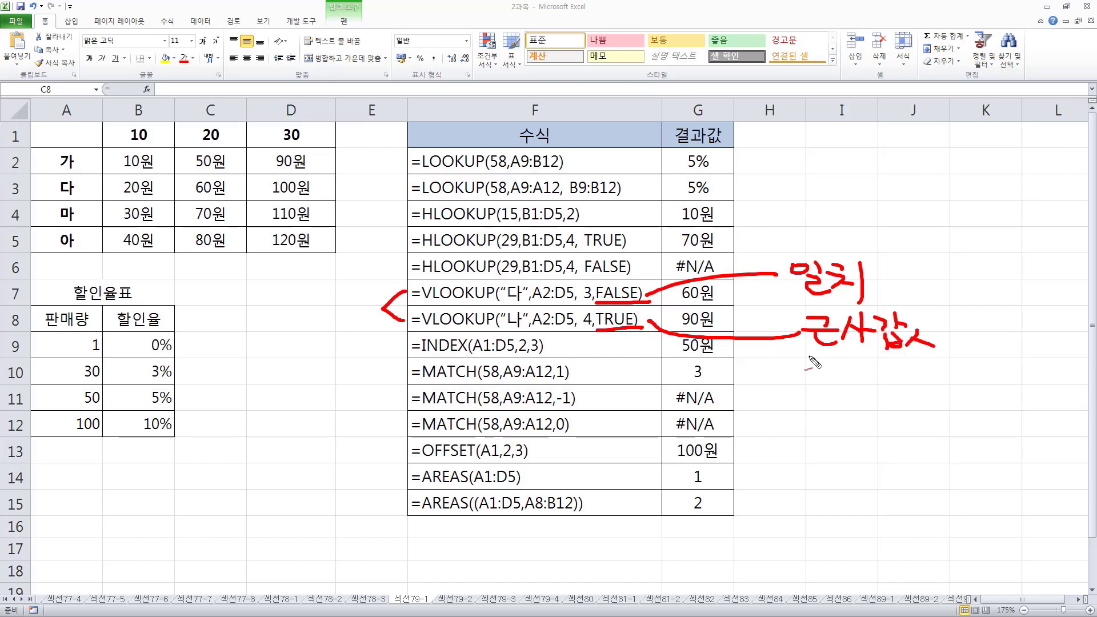
# - Handwrite 오름차순 in red below the 근사값 note
pyautogui.moveTo(805, 356); pyautogui.dragTo(802, 359)
pyautogui.moveTo(807, 367); pyautogui.dragTo(807, 375)
pyautogui.moveTo(789, 379); pyautogui.dragTo(832, 378)
pyautogui.moveTo(835, 359)
pyautogui.mouseDown()
pyautogui.moveTo(855, 398)
pyautogui.moveTo(914, 378)
pyautogui.mouseUp()
pyautogui.moveTo(892, 382)
pyautogui.mouseDown()
pyautogui.moveTo(923, 380)
pyautogui.moveTo(930, 398)
pyautogui.mouseUp()
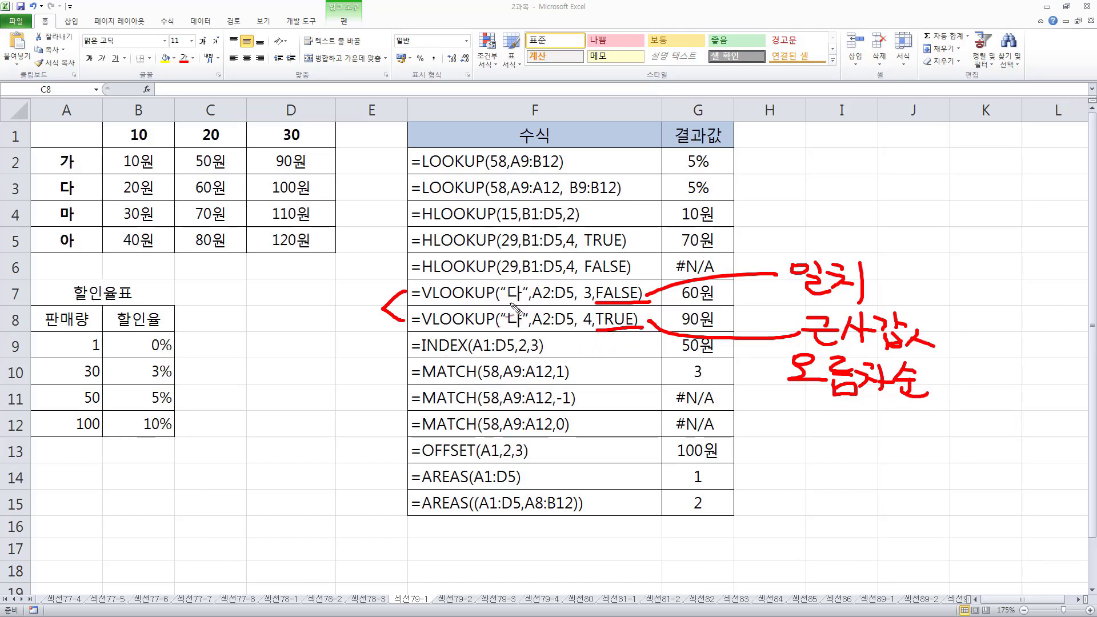
# - Underline "다" and A2:D5 in the F7 formula, outline the range A2:D5, and box 다 in A3
pyautogui.moveTo(504, 305); pyautogui.dragTo(574, 303)
pyautogui.moveTo(41, 144); pyautogui.dragTo(27, 165)
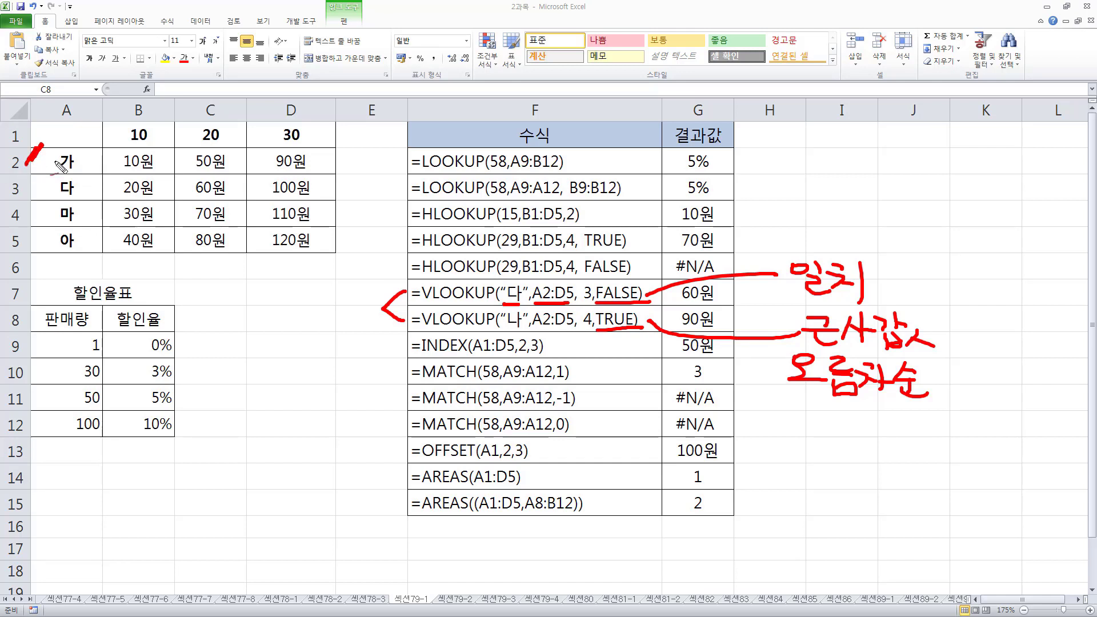
pyautogui.moveTo(326, 247); pyautogui.dragTo(316, 257)
pyautogui.moveTo(41, 146)
pyautogui.mouseDown()
pyautogui.moveTo(28, 211)
pyautogui.moveTo(55, 260)
pyautogui.moveTo(305, 255)
pyautogui.moveTo(336, 221)
pyautogui.moveTo(336, 149)
pyautogui.moveTo(35, 147)
pyautogui.mouseUp()
pyautogui.moveTo(422, 299); pyautogui.dragTo(430, 297)
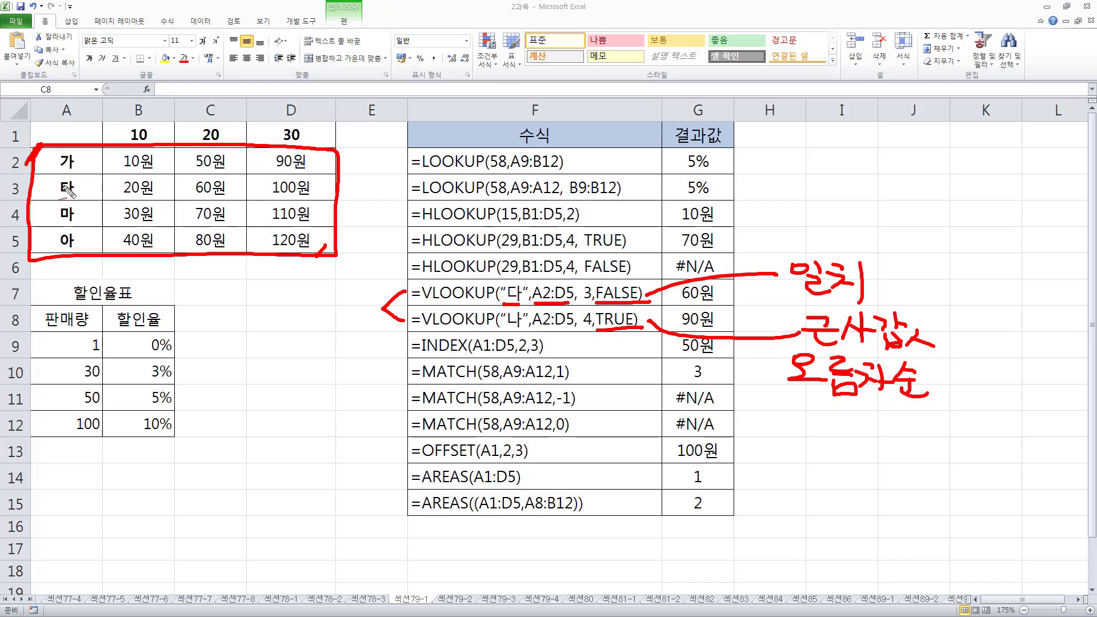
pyautogui.moveTo(69, 182)
pyautogui.mouseDown()
pyautogui.moveTo(54, 186)
pyautogui.moveTo(71, 202)
pyautogui.moveTo(85, 188)
pyautogui.moveTo(66, 185)
pyautogui.mouseUp()
pyautogui.moveTo(510, 304); pyautogui.dragTo(518, 307)
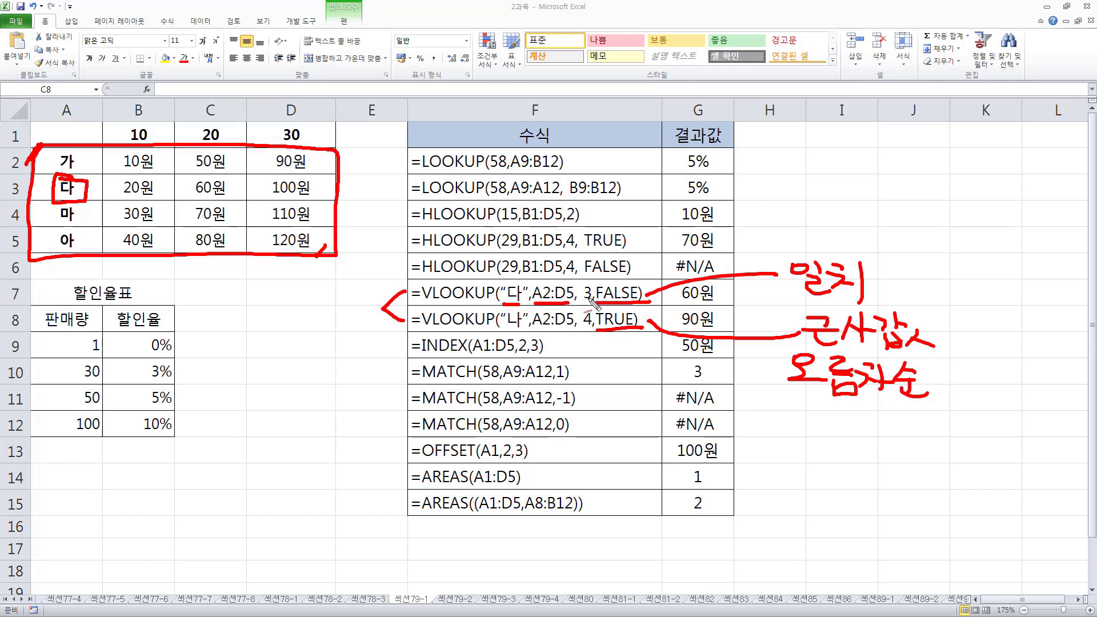
# - Tick column index 3 in F7, number the first three table columns 1 to 3, box 60원 in C3, and underline the result in G7
pyautogui.moveTo(585, 276); pyautogui.dragTo(598, 272)
pyautogui.moveTo(162, 249); pyautogui.dragTo(167, 247)
pyautogui.moveTo(73, 95); pyautogui.dragTo(63, 128)
pyautogui.moveTo(136, 101)
pyautogui.mouseDown()
pyautogui.moveTo(141, 112)
pyautogui.moveTo(207, 116)
pyautogui.mouseUp()
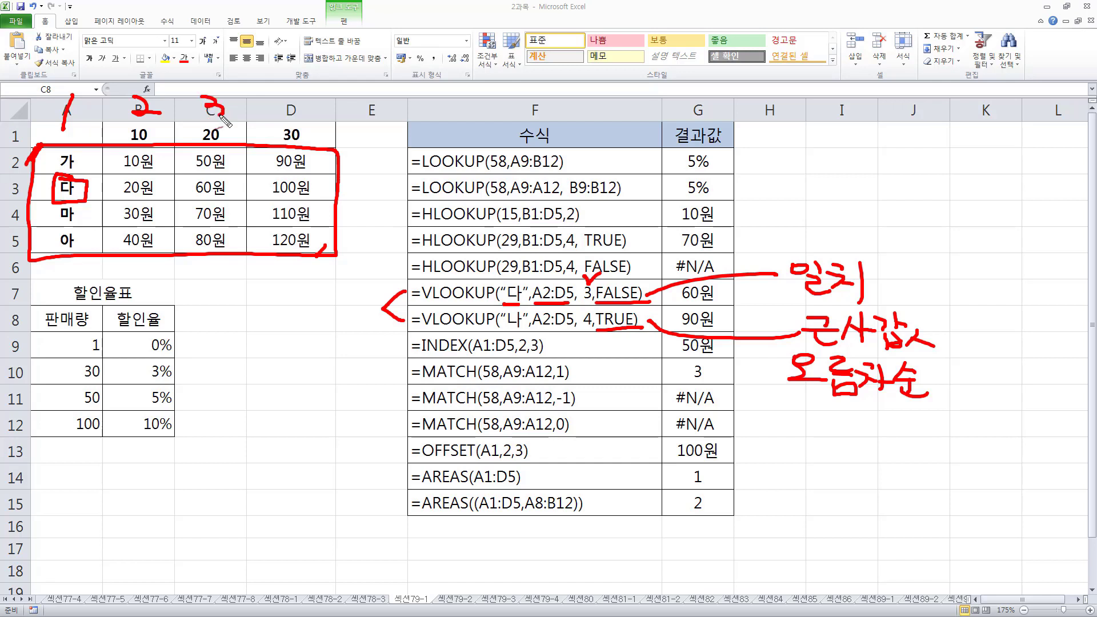
pyautogui.moveTo(201, 169); pyautogui.dragTo(207, 166)
pyautogui.moveTo(229, 171)
pyautogui.mouseDown()
pyautogui.moveTo(186, 197)
pyautogui.moveTo(230, 171)
pyautogui.mouseUp()
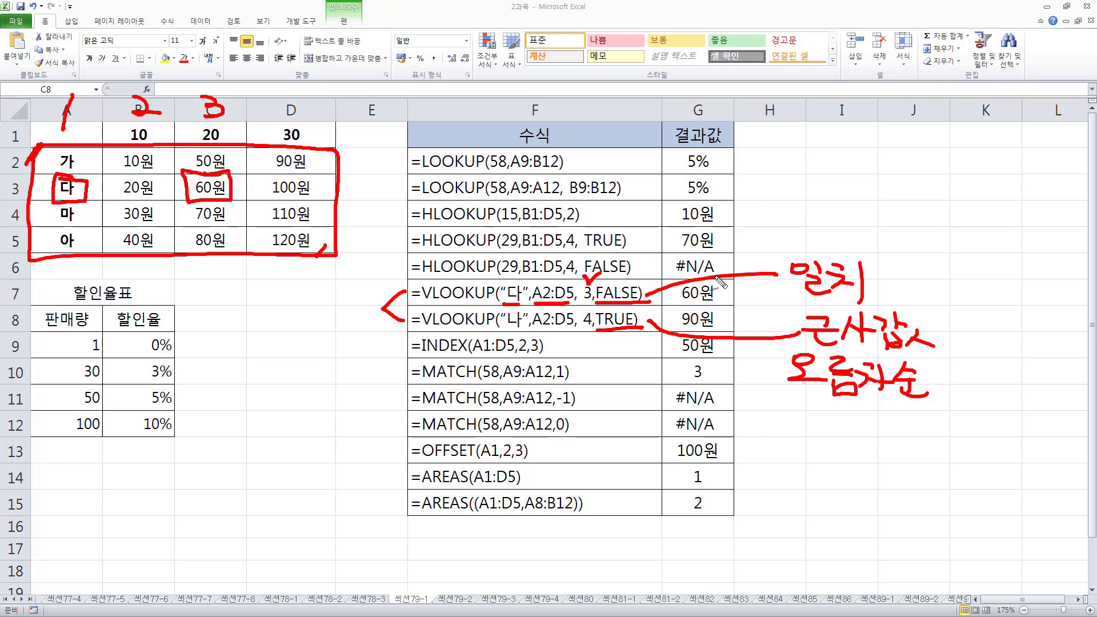
pyautogui.moveTo(681, 302); pyautogui.dragTo(723, 300)
# - Underline "나", A2:D5 and 4 in the F8 formula in blue, and box 가 in A2 and the index 4
pyautogui.moveTo(505, 327); pyautogui.dragTo(522, 327)
pyautogui.moveTo(537, 328); pyautogui.dragTo(563, 328)
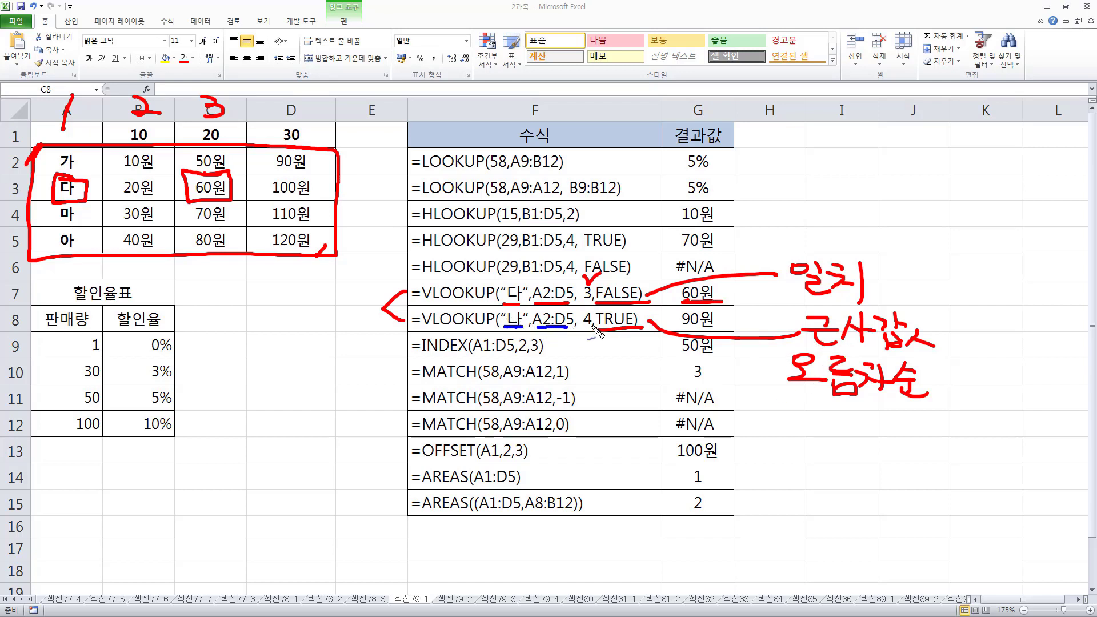
pyautogui.moveTo(582, 325); pyautogui.dragTo(592, 327)
pyautogui.moveTo(53, 152)
pyautogui.mouseDown()
pyautogui.moveTo(72, 170)
pyautogui.moveTo(83, 152)
pyautogui.moveTo(52, 153)
pyautogui.mouseUp()
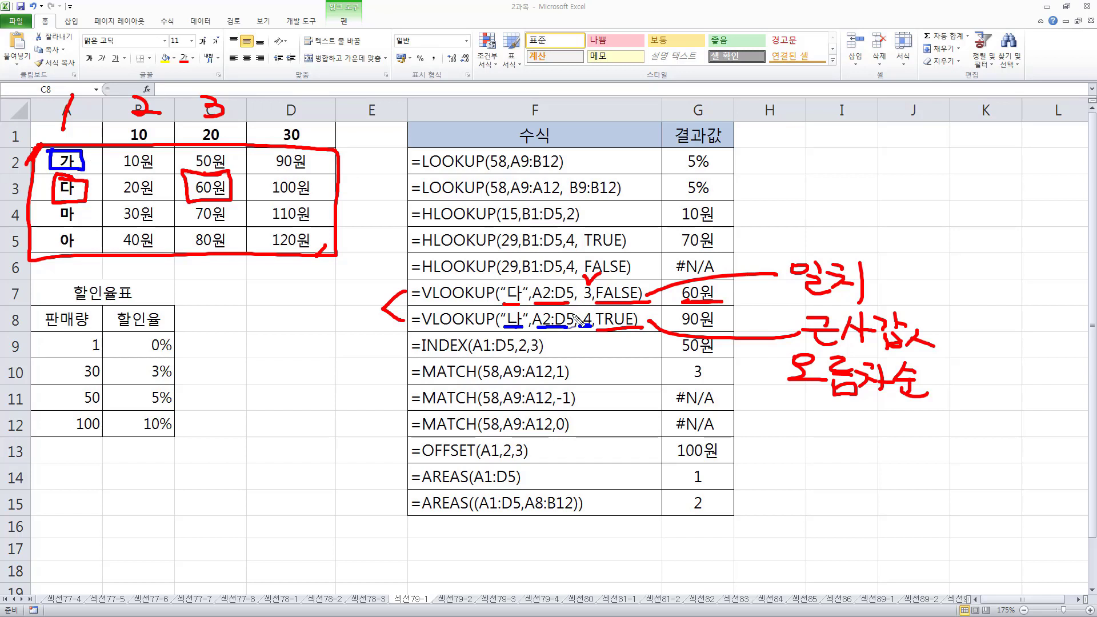
pyautogui.moveTo(594, 312)
pyautogui.mouseDown()
pyautogui.moveTo(577, 329)
pyautogui.moveTo(598, 311)
pyautogui.mouseUp()
# - Number the table columns 1 to 4 in blue, circle 90원 in D2, underline the result in G8, and clear all ink
pyautogui.moveTo(77, 93); pyautogui.dragTo(58, 129)
pyautogui.moveTo(132, 97)
pyautogui.mouseDown()
pyautogui.moveTo(170, 118)
pyautogui.moveTo(224, 111)
pyautogui.moveTo(198, 124)
pyautogui.mouseUp()
pyautogui.moveTo(299, 88)
pyautogui.mouseDown()
pyautogui.moveTo(282, 113)
pyautogui.moveTo(332, 110)
pyautogui.mouseUp()
pyautogui.moveTo(308, 89); pyautogui.dragTo(301, 130)
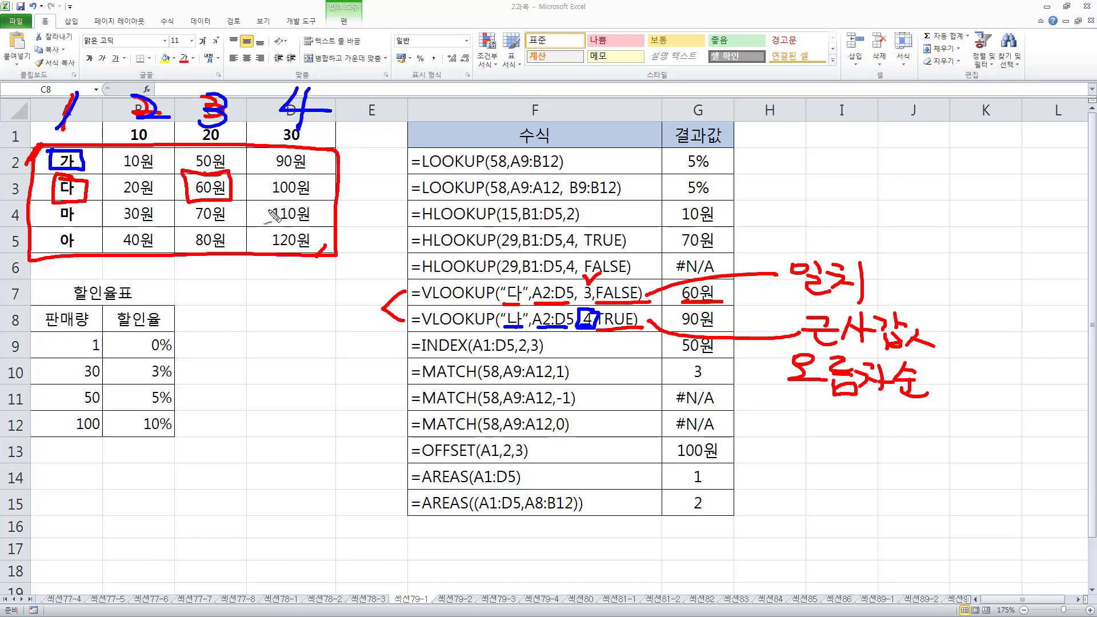
pyautogui.moveTo(288, 173)
pyautogui.mouseDown()
pyautogui.moveTo(267, 158)
pyautogui.moveTo(282, 174)
pyautogui.mouseUp()
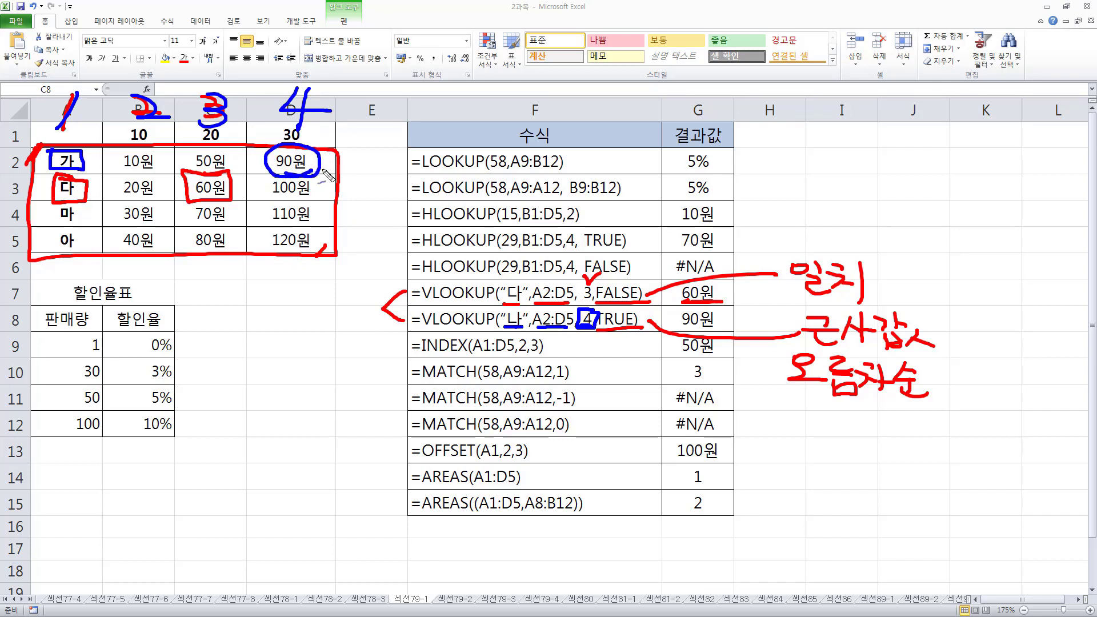
pyautogui.moveTo(681, 328); pyautogui.dragTo(725, 327)
pyautogui.press('e')
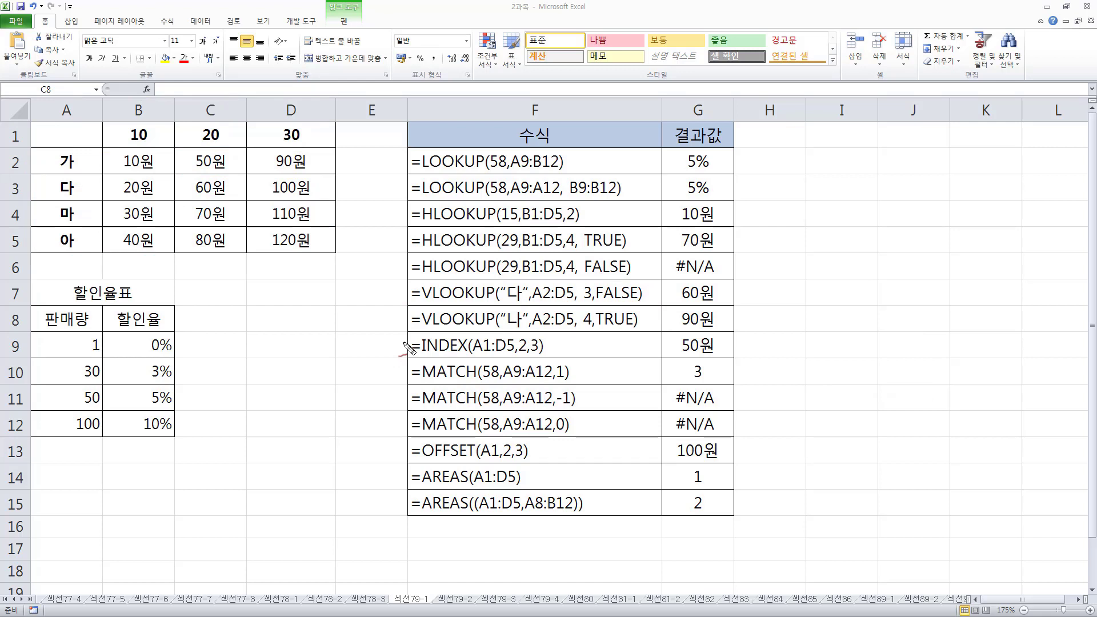
# - Mark the INDEX formula in F9 with a red dot, underline A1:D5, outline that range, and tick the arguments 2 and 3
pyautogui.moveTo(404, 342); pyautogui.dragTo(402, 343)
pyautogui.moveTo(476, 355); pyautogui.dragTo(507, 356)
pyautogui.moveTo(31, 118)
pyautogui.mouseDown()
pyautogui.moveTo(28, 257)
pyautogui.moveTo(343, 264)
pyautogui.moveTo(345, 157)
pyautogui.moveTo(253, 109)
pyautogui.moveTo(24, 118)
pyautogui.mouseUp()
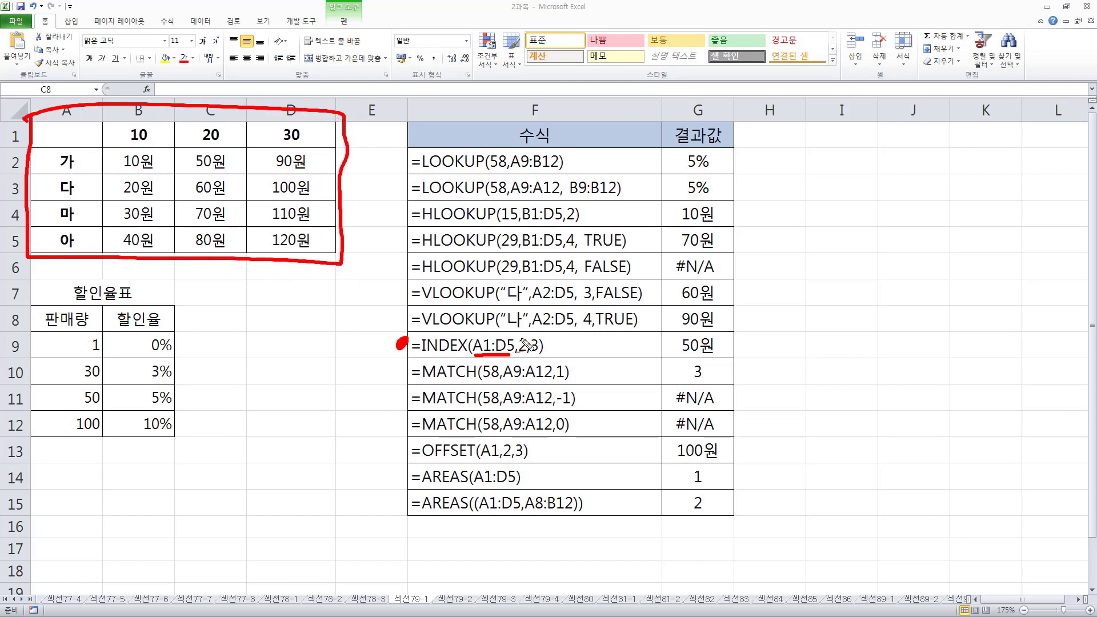
pyautogui.moveTo(519, 330); pyautogui.dragTo(555, 327)
# - Number rows 1 and 2 and columns 1 to 3, circle 50원 in C2, underline the result in G9, and clear all ink
pyautogui.moveTo(19, 123)
pyautogui.mouseDown()
pyautogui.moveTo(3, 170)
pyautogui.moveTo(24, 168)
pyautogui.mouseUp()
pyautogui.moveTo(176, 181); pyautogui.dragTo(183, 177)
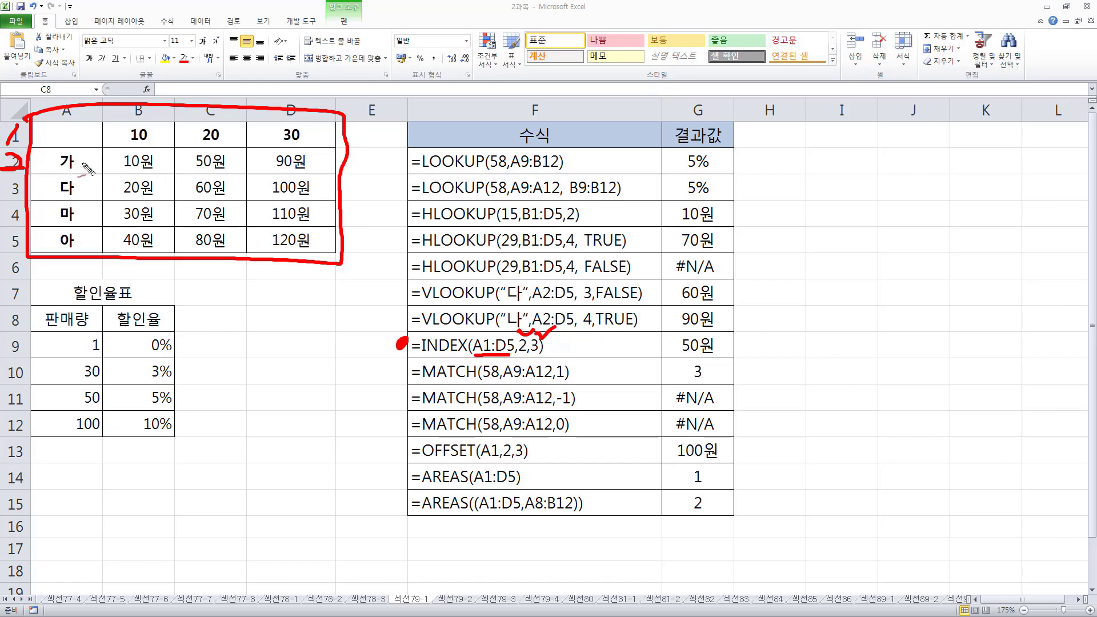
pyautogui.moveTo(81, 83); pyautogui.dragTo(73, 117)
pyautogui.moveTo(140, 94)
pyautogui.mouseDown()
pyautogui.moveTo(169, 113)
pyautogui.moveTo(226, 106)
pyautogui.moveTo(200, 117)
pyautogui.moveTo(183, 151)
pyautogui.moveTo(231, 172)
pyautogui.moveTo(248, 154)
pyautogui.mouseUp()
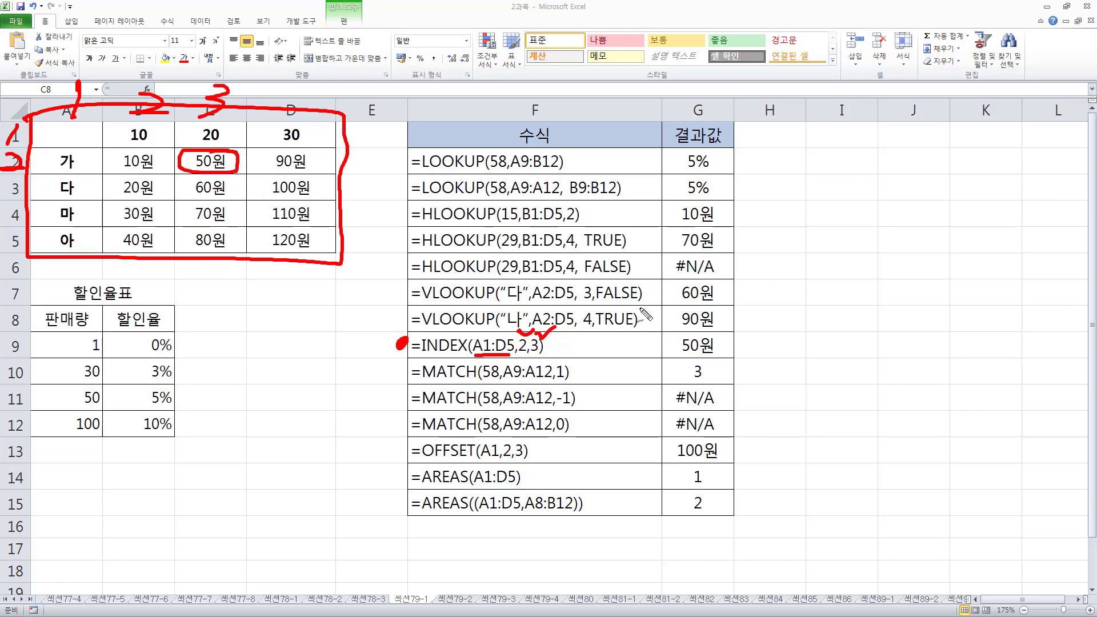
pyautogui.moveTo(676, 356); pyautogui.dragTo(721, 358)
pyautogui.press('e')
# - Bracket the MATCH formulas in F10:F12, underline 1, -1 and 0, and handwrite 근사값 beside rows 10 and 11 and 일치 beside row 12
pyautogui.moveTo(397, 370)
pyautogui.mouseDown()
pyautogui.moveTo(390, 416)
pyautogui.moveTo(407, 427)
pyautogui.mouseUp()
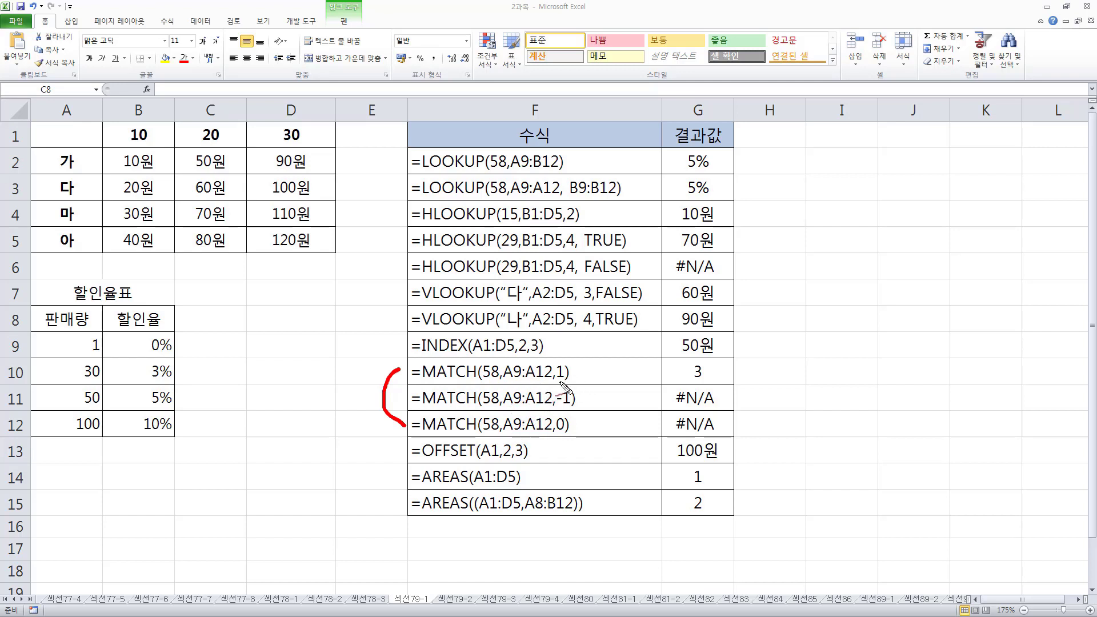
pyautogui.moveTo(553, 382)
pyautogui.mouseDown()
pyautogui.moveTo(569, 383)
pyautogui.moveTo(567, 435)
pyautogui.mouseUp()
pyautogui.moveTo(758, 431)
pyautogui.mouseDown()
pyautogui.moveTo(771, 418)
pyautogui.moveTo(828, 443)
pyautogui.mouseUp()
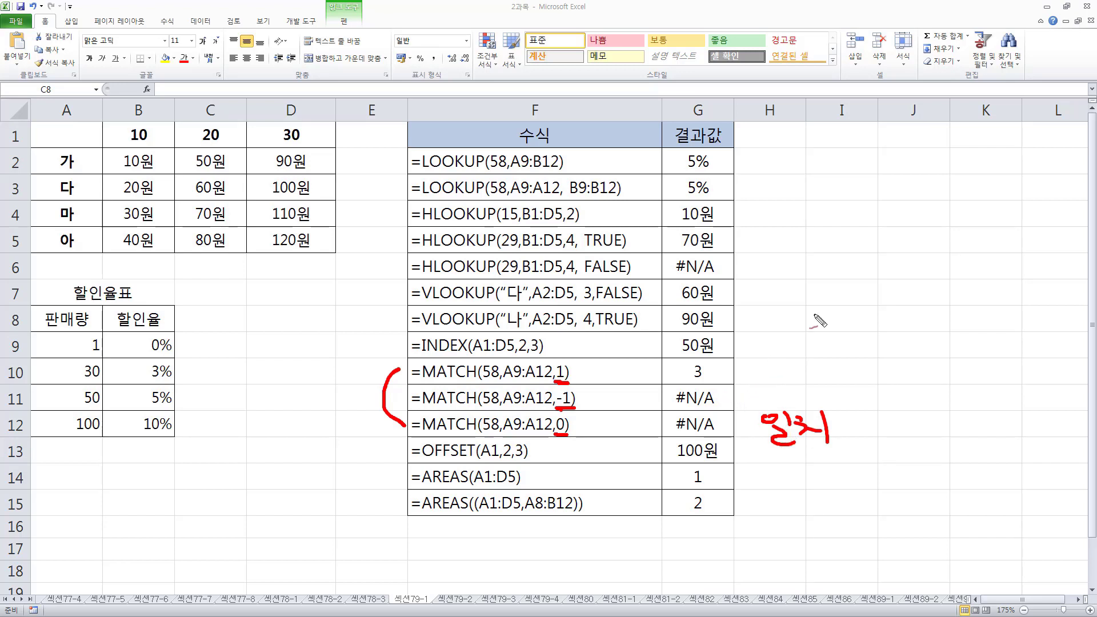
pyautogui.moveTo(749, 360)
pyautogui.mouseDown()
pyautogui.moveTo(769, 378)
pyautogui.moveTo(811, 382)
pyautogui.moveTo(826, 371)
pyautogui.moveTo(859, 384)
pyautogui.mouseUp()
pyautogui.moveTo(758, 394)
pyautogui.mouseDown()
pyautogui.moveTo(797, 414)
pyautogui.moveTo(838, 402)
pyautogui.moveTo(857, 426)
pyautogui.moveTo(868, 410)
pyautogui.mouseUp()
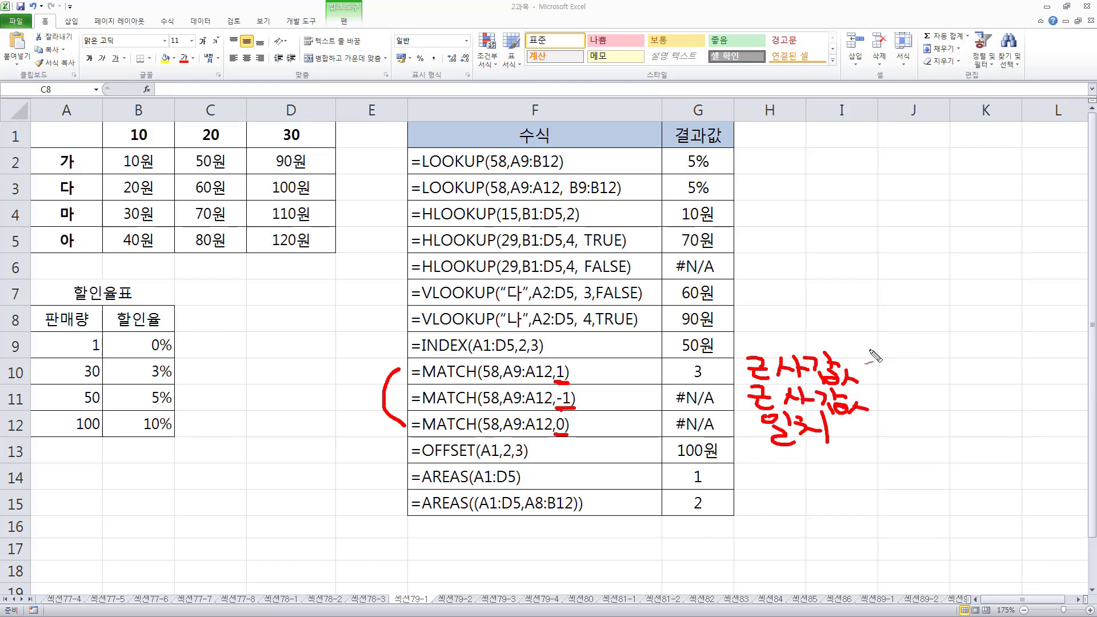
# - Handwrite <= and 오름 beside the match type 1 note, and >= and 내림 beside the match type -1 note
pyautogui.moveTo(883, 338)
pyautogui.mouseDown()
pyautogui.moveTo(892, 366)
pyautogui.moveTo(924, 354)
pyautogui.mouseUp()
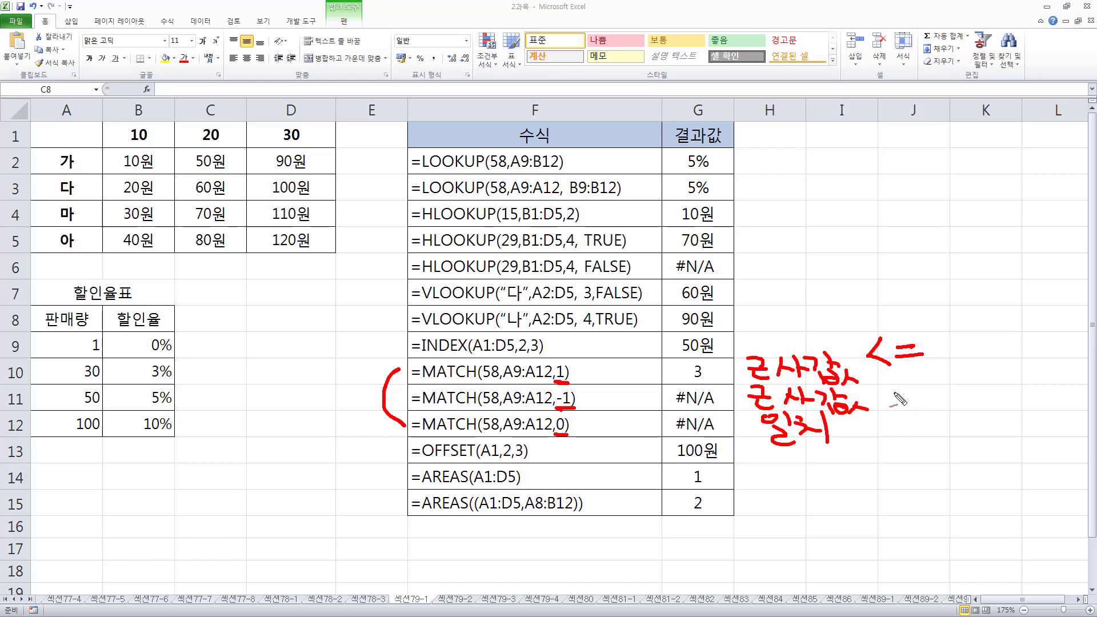
pyautogui.moveTo(883, 388)
pyautogui.mouseDown()
pyautogui.moveTo(898, 400)
pyautogui.moveTo(886, 413)
pyautogui.moveTo(932, 398)
pyautogui.moveTo(933, 407)
pyautogui.mouseUp()
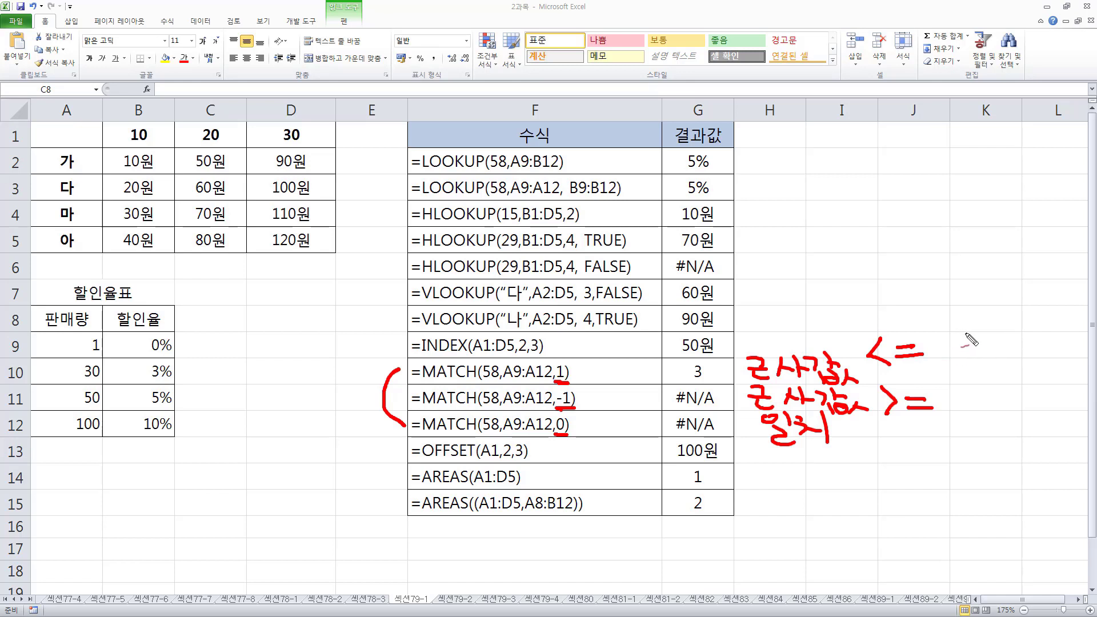
pyautogui.moveTo(967, 340)
pyautogui.mouseDown()
pyautogui.moveTo(992, 336)
pyautogui.moveTo(978, 351)
pyautogui.moveTo(1001, 360)
pyautogui.mouseUp()
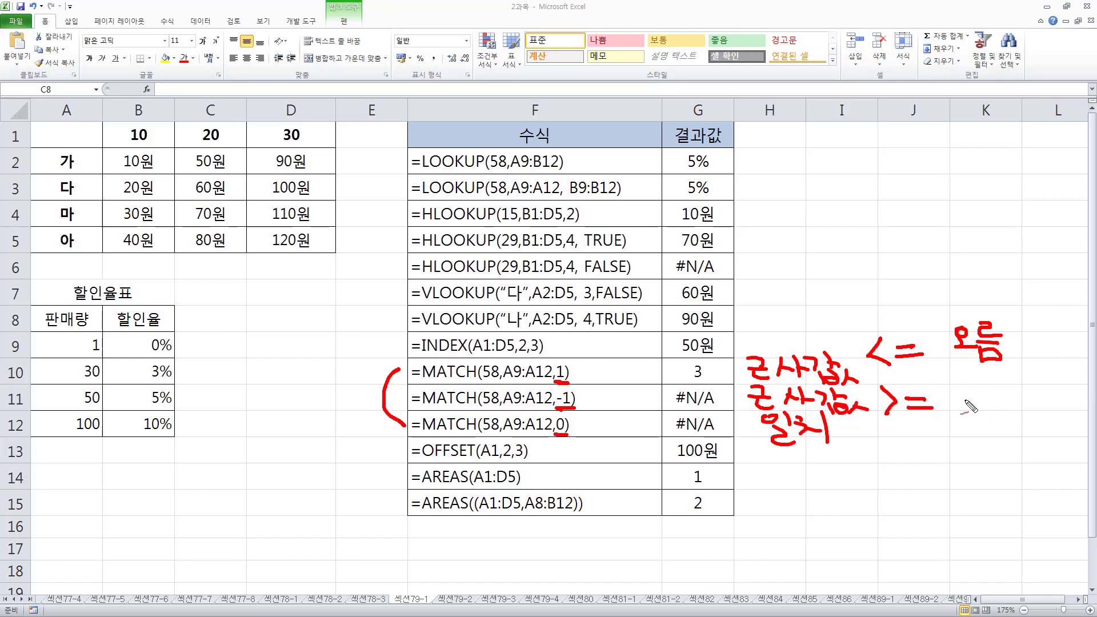
pyautogui.moveTo(965, 389)
pyautogui.mouseDown()
pyautogui.moveTo(983, 403)
pyautogui.moveTo(1014, 400)
pyautogui.moveTo(1026, 432)
pyautogui.moveTo(1042, 423)
pyautogui.mouseUp()
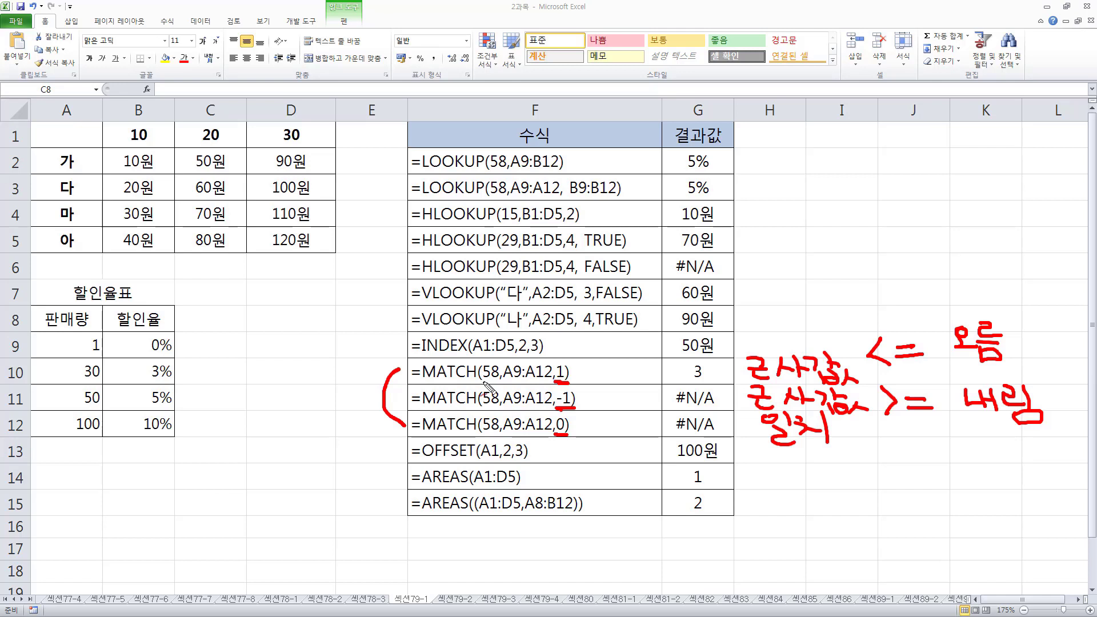
# - Underline 58 and A9:A12 in the F10 formula, outline A9:A12, tick 50 in A11, and circle the result in G10
pyautogui.moveTo(483, 378); pyautogui.dragTo(552, 380)
pyautogui.moveTo(24, 412); pyautogui.dragTo(31, 410)
pyautogui.moveTo(52, 330)
pyautogui.mouseDown()
pyautogui.moveTo(36, 333)
pyautogui.moveTo(24, 425)
pyautogui.moveTo(81, 439)
pyautogui.moveTo(108, 388)
pyautogui.moveTo(110, 332)
pyautogui.moveTo(45, 335)
pyautogui.mouseUp()
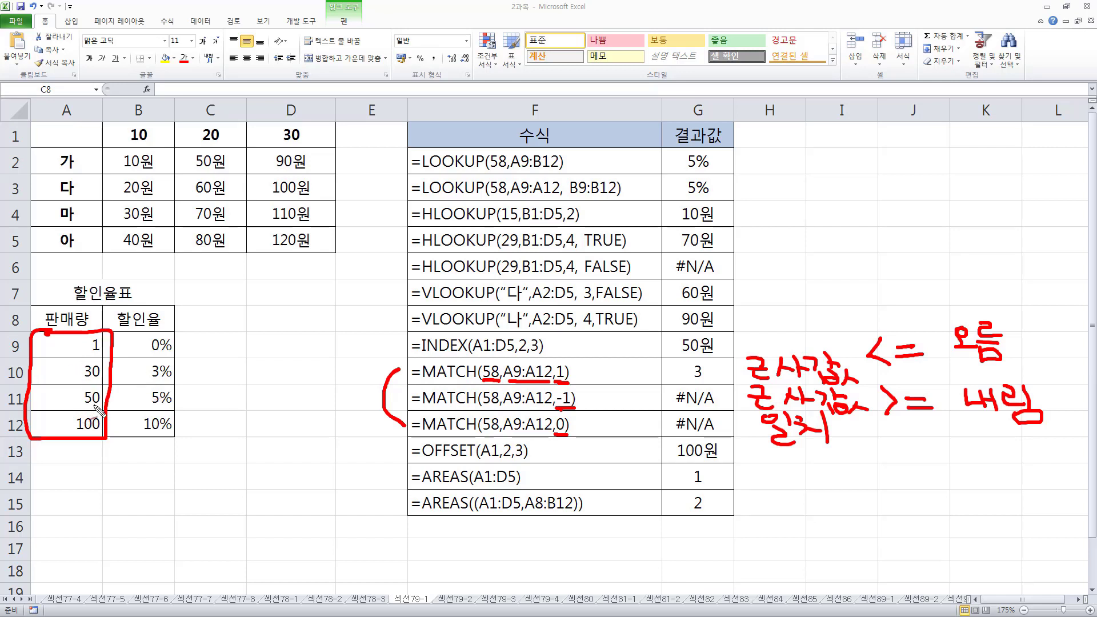
pyautogui.moveTo(69, 394)
pyautogui.mouseDown()
pyautogui.moveTo(74, 405)
pyautogui.moveTo(86, 391)
pyautogui.mouseUp()
pyautogui.moveTo(701, 380)
pyautogui.mouseDown()
pyautogui.moveTo(686, 377)
pyautogui.moveTo(708, 361)
pyautogui.moveTo(704, 382)
pyautogui.mouseUp()
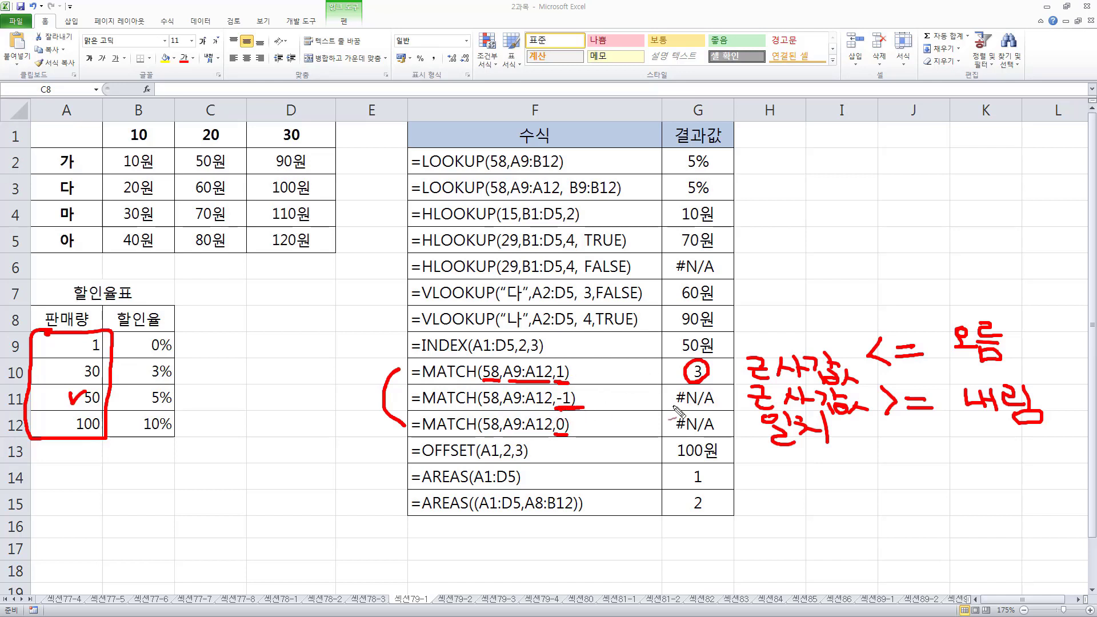
# - Underline the G11 result, the arguments 58 and 0 in F12, and the G12 result, and clear all ink
pyautogui.moveTo(676, 409); pyautogui.dragTo(721, 408)
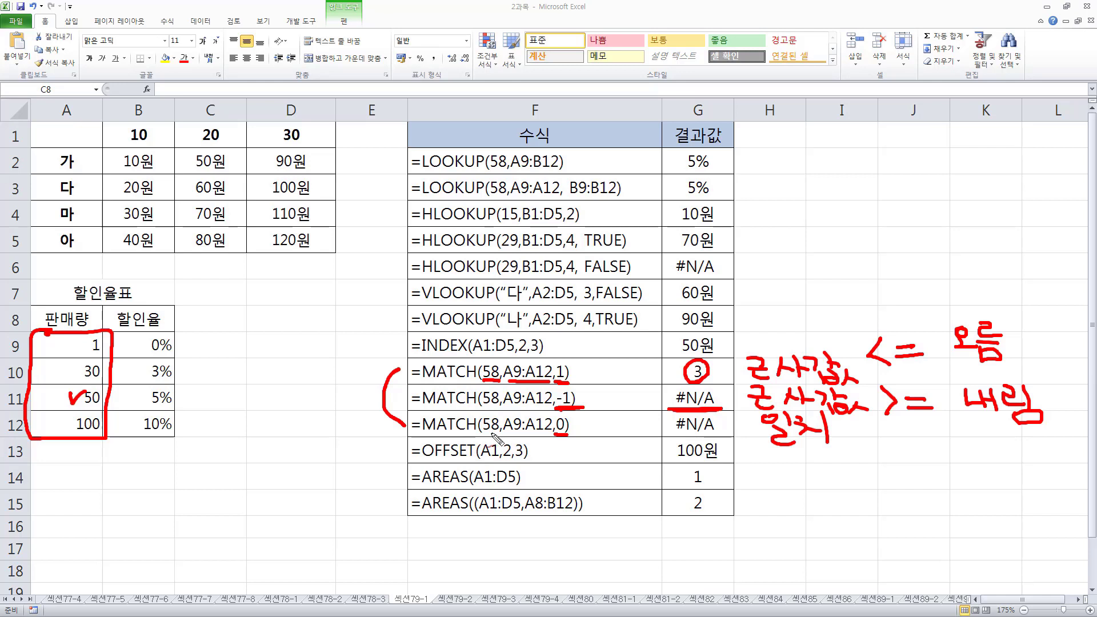
pyautogui.moveTo(482, 435); pyautogui.dragTo(501, 436)
pyautogui.moveTo(554, 435); pyautogui.dragTo(568, 434)
pyautogui.moveTo(679, 438); pyautogui.dragTo(723, 437)
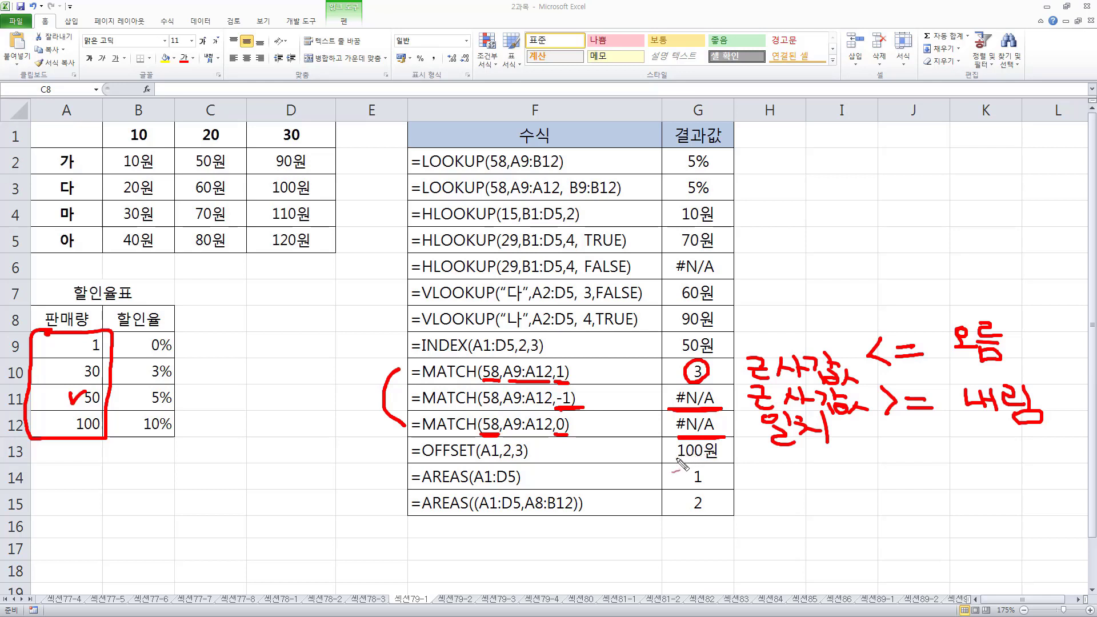
pyautogui.press('e')
# - Underline OFFSET in the F13 formula in red and tick its arguments A1, 2 and 3
pyautogui.moveTo(420, 459)
pyautogui.mouseDown()
pyautogui.moveTo(477, 457)
pyautogui.moveTo(495, 428)
pyautogui.mouseUp()
pyautogui.moveTo(500, 451); pyautogui.dragTo(509, 450)
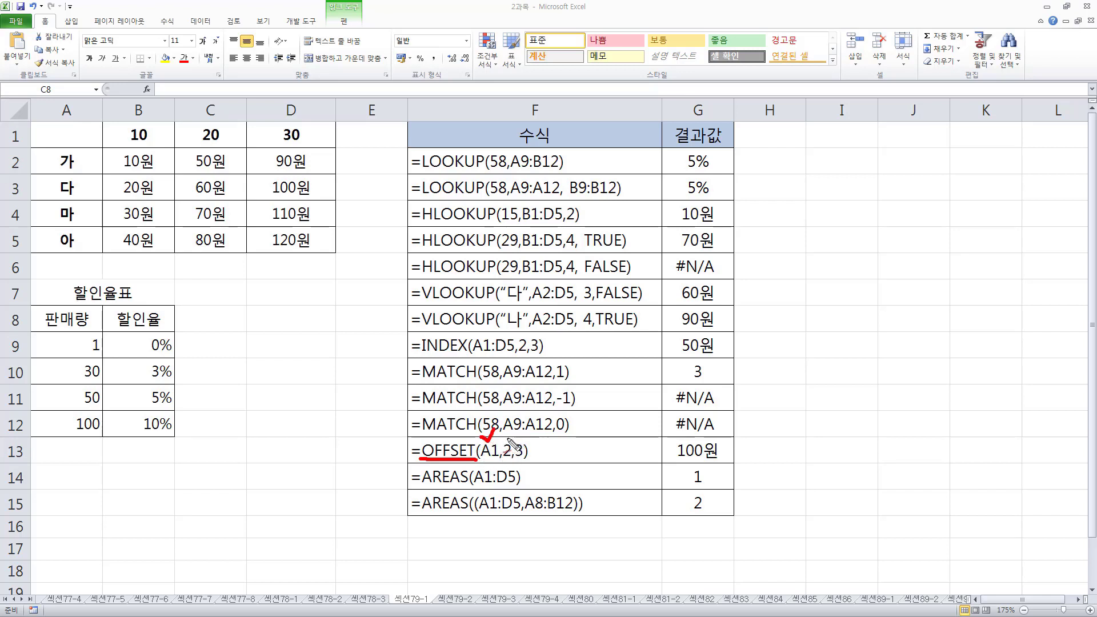
pyautogui.moveTo(504, 438); pyautogui.dragTo(535, 436)
# - Mark A1, trace two rows down and three columns across to circle 100원 in D3, underline the G13 result, and clear all ink
pyautogui.moveTo(54, 141)
pyautogui.mouseDown()
pyautogui.moveTo(69, 148)
pyautogui.moveTo(83, 138)
pyautogui.moveTo(74, 142)
pyautogui.mouseUp()
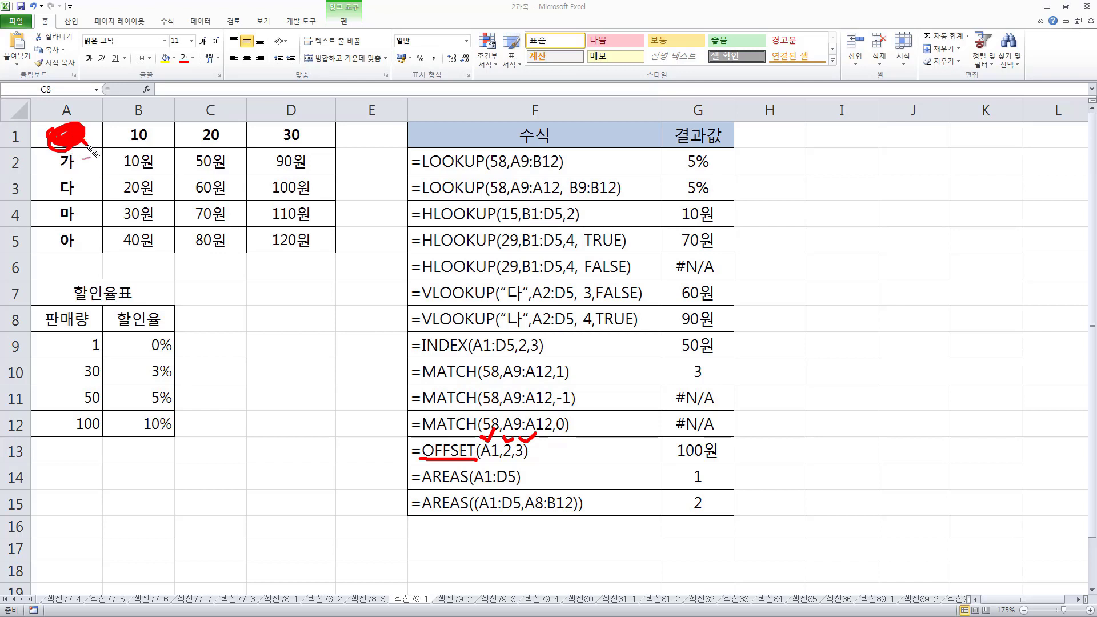
pyautogui.moveTo(66, 147)
pyautogui.mouseDown()
pyautogui.moveTo(85, 174)
pyautogui.moveTo(73, 197)
pyautogui.moveTo(130, 216)
pyautogui.moveTo(232, 213)
pyautogui.moveTo(290, 199)
pyautogui.moveTo(251, 182)
pyautogui.moveTo(325, 180)
pyautogui.moveTo(281, 203)
pyautogui.mouseUp()
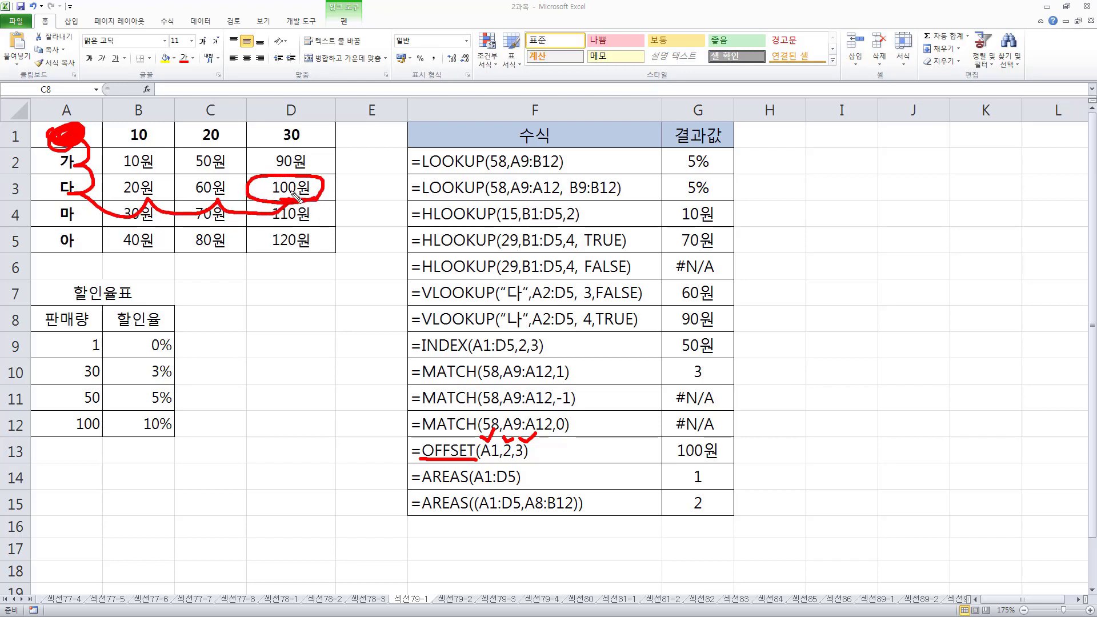
pyautogui.moveTo(721, 478)
pyautogui.mouseDown()
pyautogui.moveTo(695, 463)
pyautogui.moveTo(735, 464)
pyautogui.mouseUp()
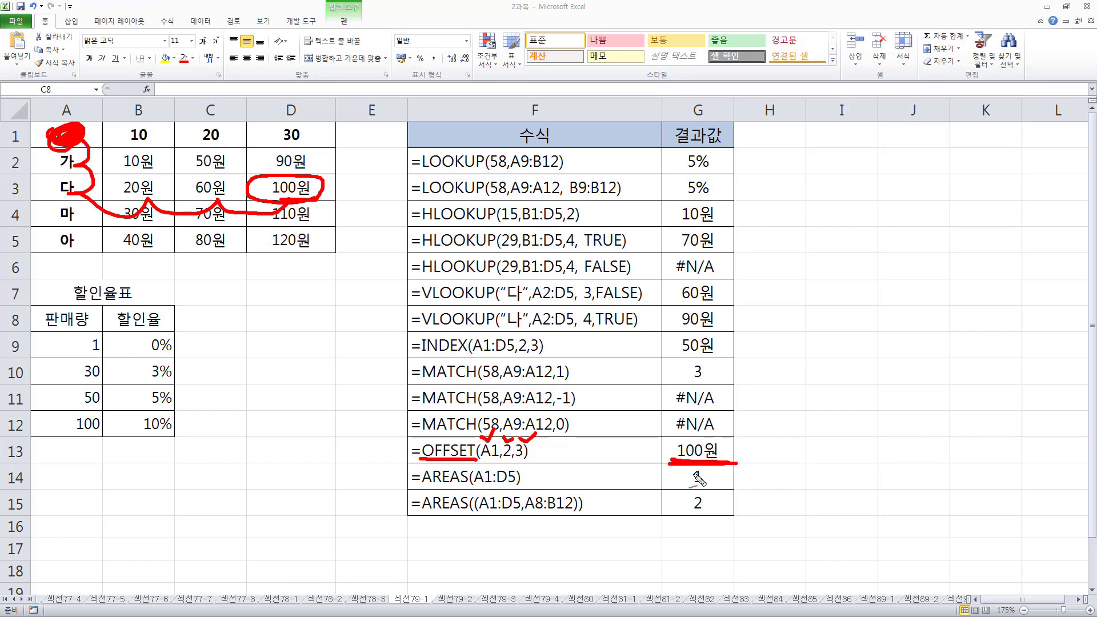
pyautogui.press('e')
# - Underline AREAS in F14 and F15 and the A1:D5 argument in F14, and outline the range A1:D5
pyautogui.moveTo(417, 487); pyautogui.dragTo(466, 486)
pyautogui.moveTo(410, 513); pyautogui.dragTo(457, 518)
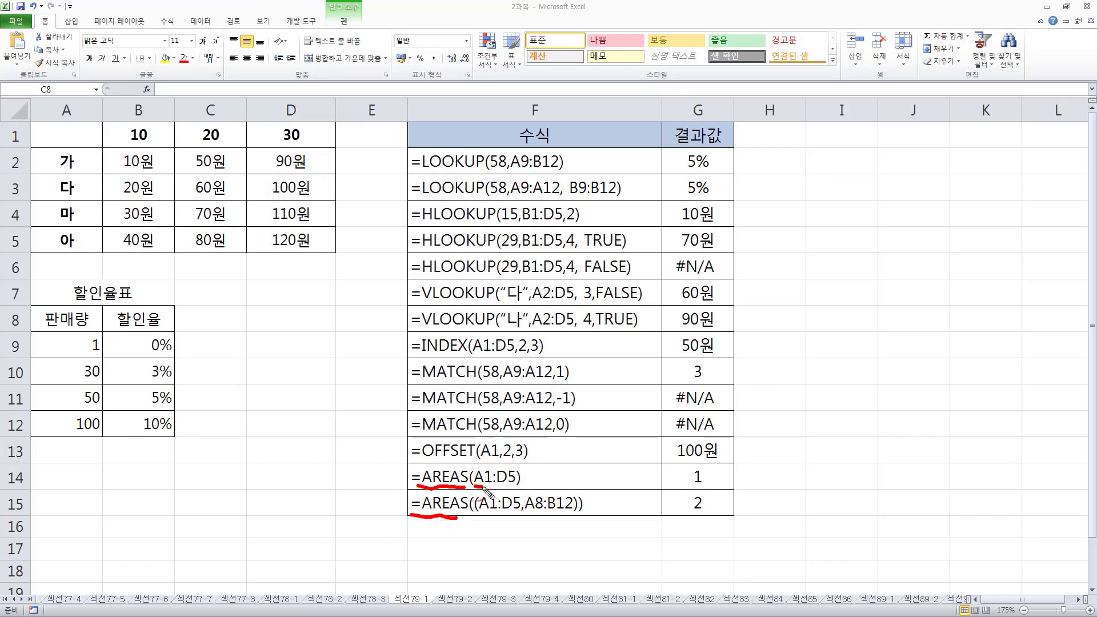
pyautogui.moveTo(483, 488); pyautogui.dragTo(516, 487)
pyautogui.moveTo(51, 117)
pyautogui.mouseDown()
pyautogui.moveTo(32, 165)
pyautogui.moveTo(118, 253)
pyautogui.moveTo(342, 251)
pyautogui.moveTo(345, 132)
pyautogui.moveTo(134, 115)
pyautogui.moveTo(36, 122)
pyautogui.mouseUp()
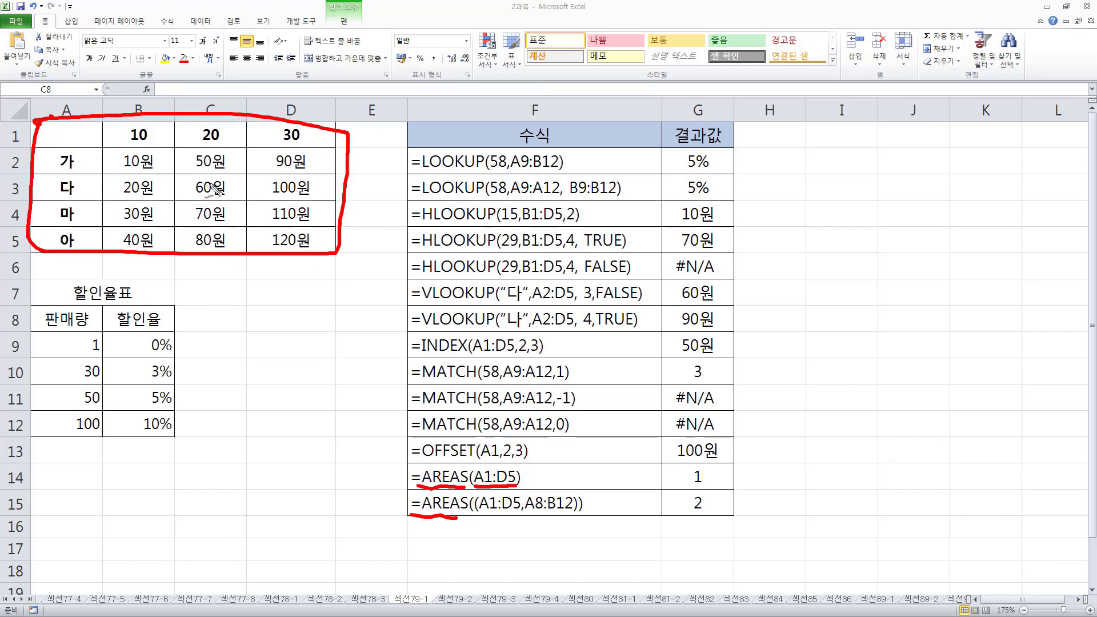
# - Circle the G14 and G15 results, outline the range A8:B12, and draw a star beside the F15 formula in red
pyautogui.moveTo(711, 486); pyautogui.dragTo(709, 487)
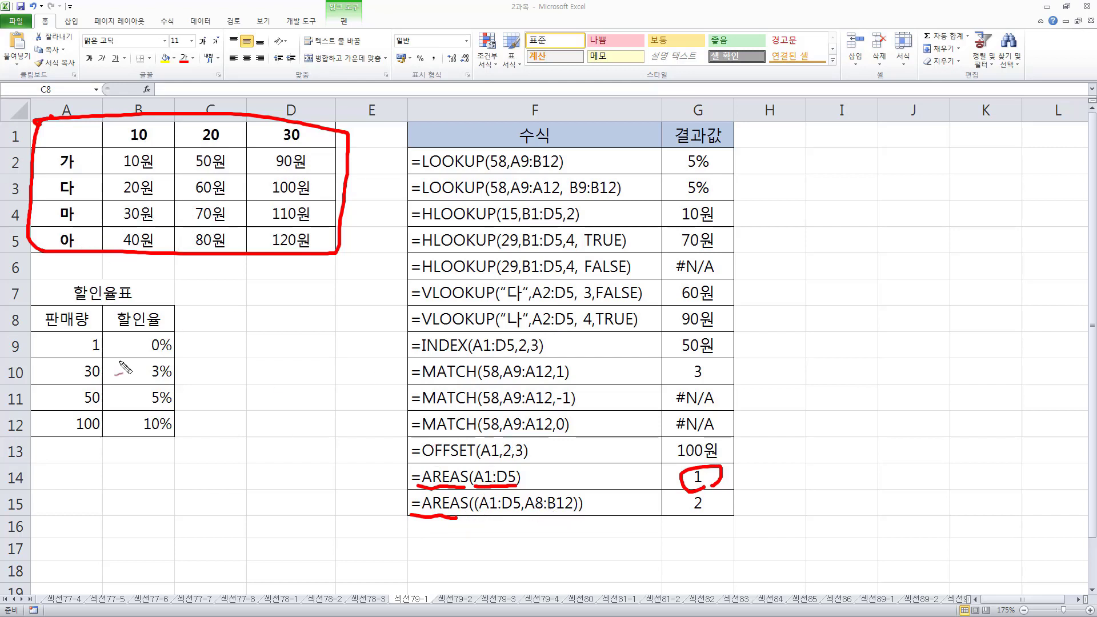
pyautogui.moveTo(53, 311)
pyautogui.mouseDown()
pyautogui.moveTo(30, 323)
pyautogui.moveTo(33, 425)
pyautogui.moveTo(117, 439)
pyautogui.moveTo(190, 400)
pyautogui.moveTo(151, 304)
pyautogui.moveTo(58, 306)
pyautogui.mouseUp()
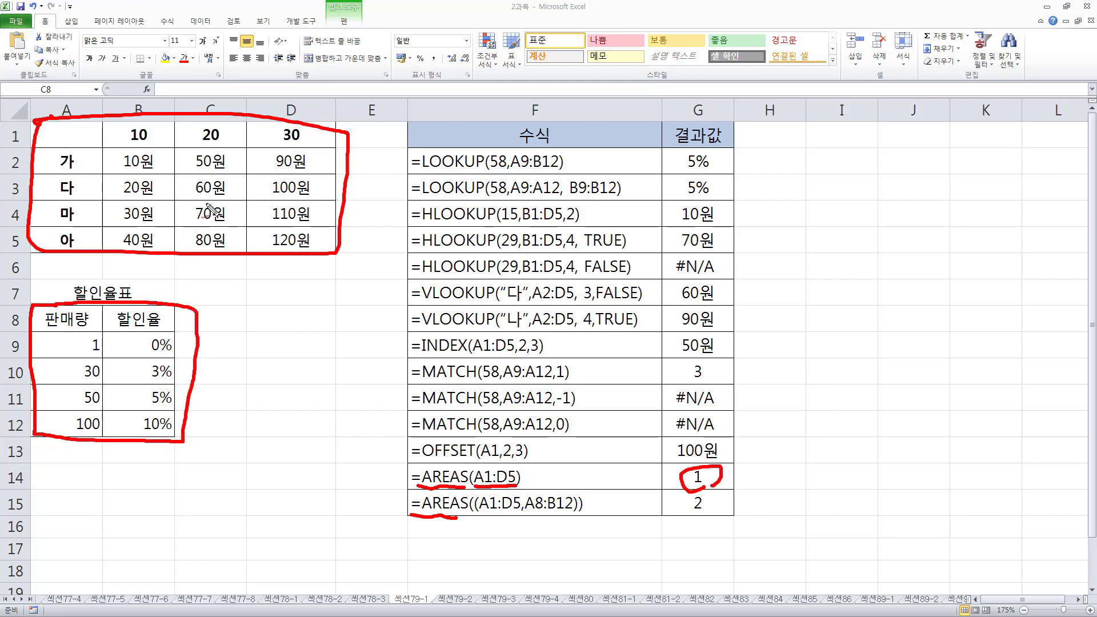
pyautogui.moveTo(723, 499)
pyautogui.mouseDown()
pyautogui.moveTo(686, 511)
pyautogui.moveTo(714, 523)
pyautogui.moveTo(711, 490)
pyautogui.moveTo(700, 490)
pyautogui.mouseUp()
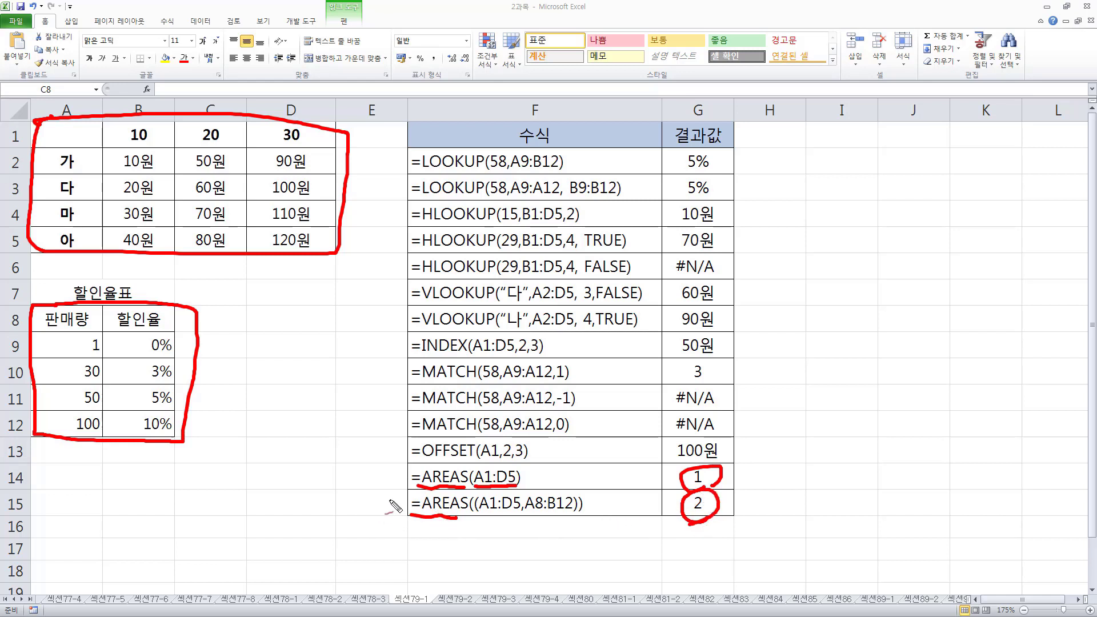
pyautogui.moveTo(390, 501)
pyautogui.mouseDown()
pyautogui.moveTo(400, 508)
pyautogui.moveTo(398, 498)
pyautogui.mouseUp()
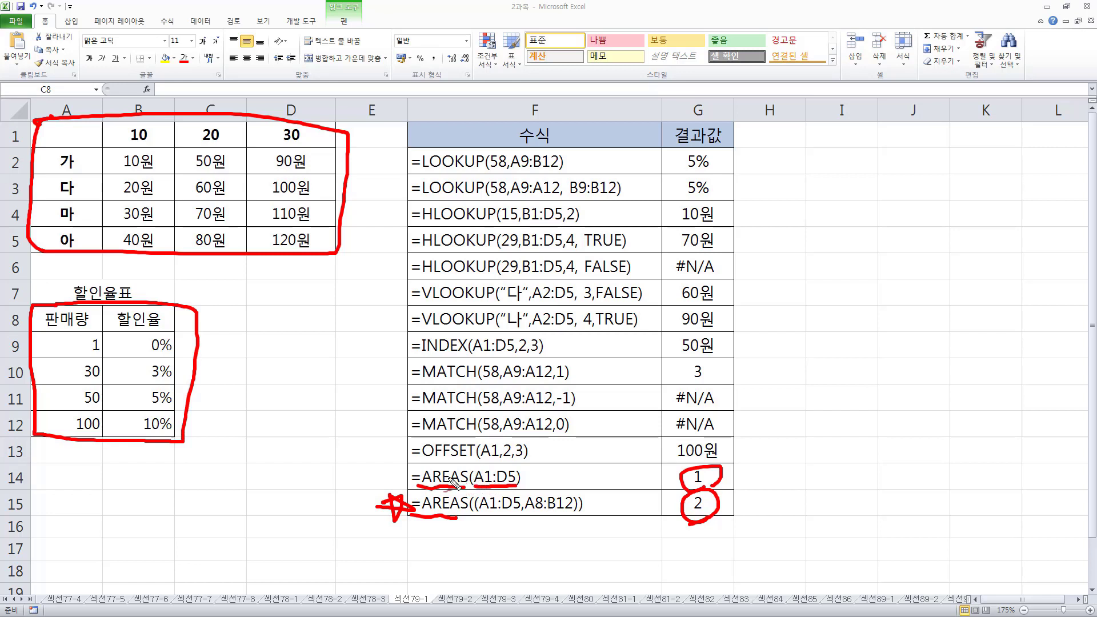
# - Draw large parentheses around the AREAS arguments in F14 and F15, and switch to the 섹션79-2 worksheet
pyautogui.moveTo(481, 465)
pyautogui.mouseDown()
pyautogui.moveTo(476, 489)
pyautogui.moveTo(524, 488)
pyautogui.mouseUp()
pyautogui.moveTo(479, 490)
pyautogui.mouseDown()
pyautogui.moveTo(474, 522)
pyautogui.moveTo(485, 529)
pyautogui.mouseUp()
pyautogui.moveTo(581, 488)
pyautogui.mouseDown()
pyautogui.moveTo(598, 501)
pyautogui.moveTo(588, 529)
pyautogui.mouseUp()
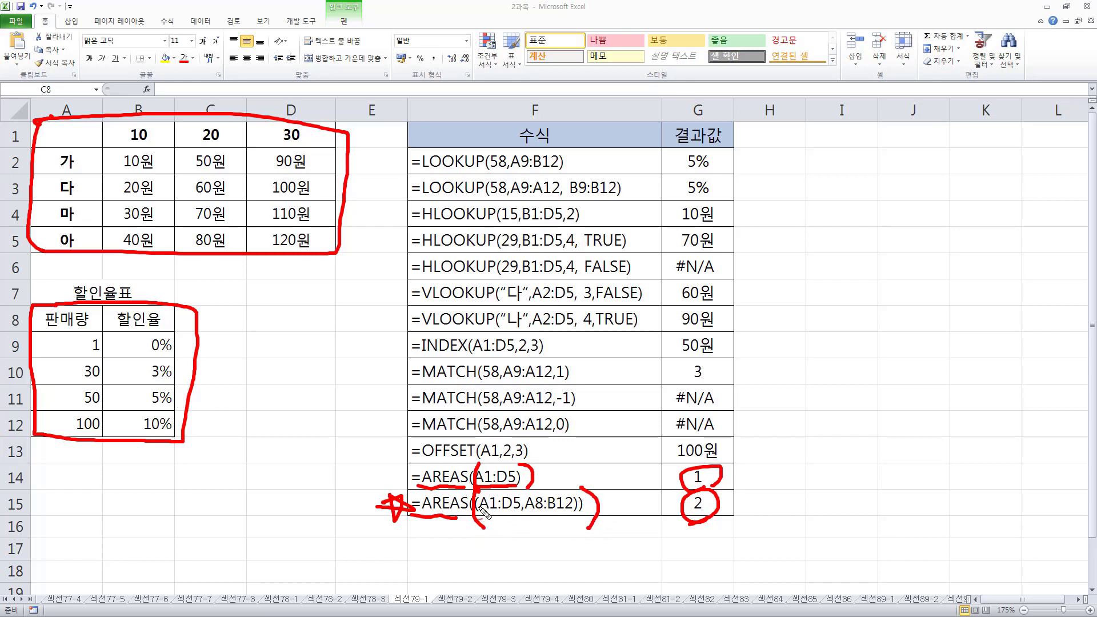
pyautogui.moveTo(485, 522); pyautogui.dragTo(493, 520)
pyautogui.hotkey('ctrl', 'pagedown')
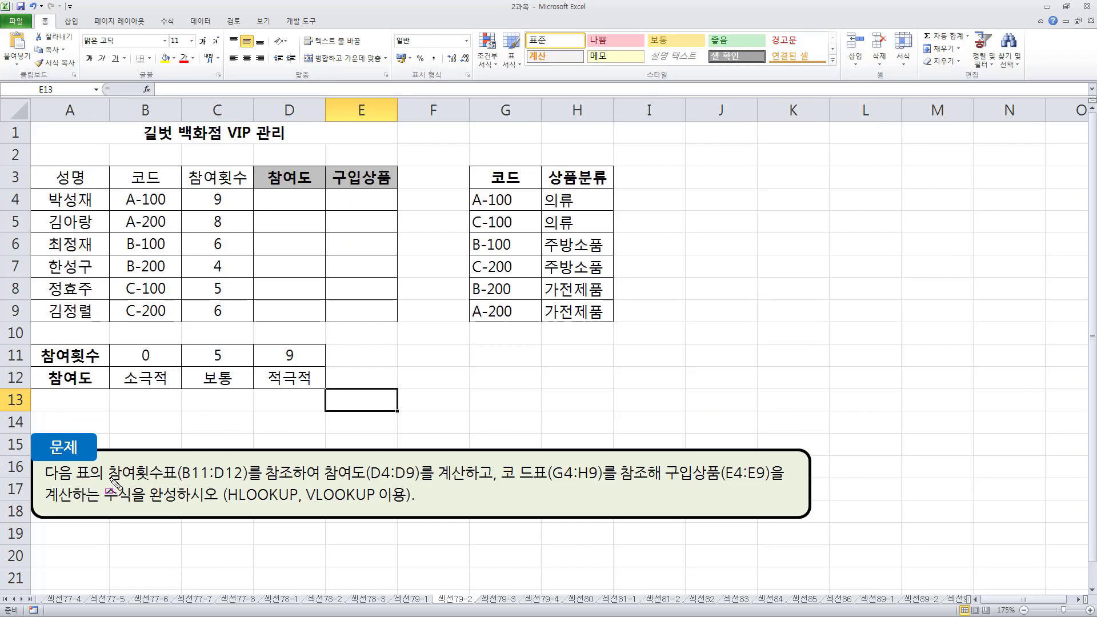
# - Box 참여횟수표(B11:D12) and 참여도(D4:D9) in the problem text in magenta, and box the matching ranges on the sheet
pyautogui.moveTo(105, 460); pyautogui.dragTo(250, 486)
pyautogui.moveTo(327, 474)
pyautogui.mouseDown()
pyautogui.moveTo(324, 483)
pyautogui.moveTo(408, 485)
pyautogui.moveTo(423, 460)
pyautogui.mouseUp()
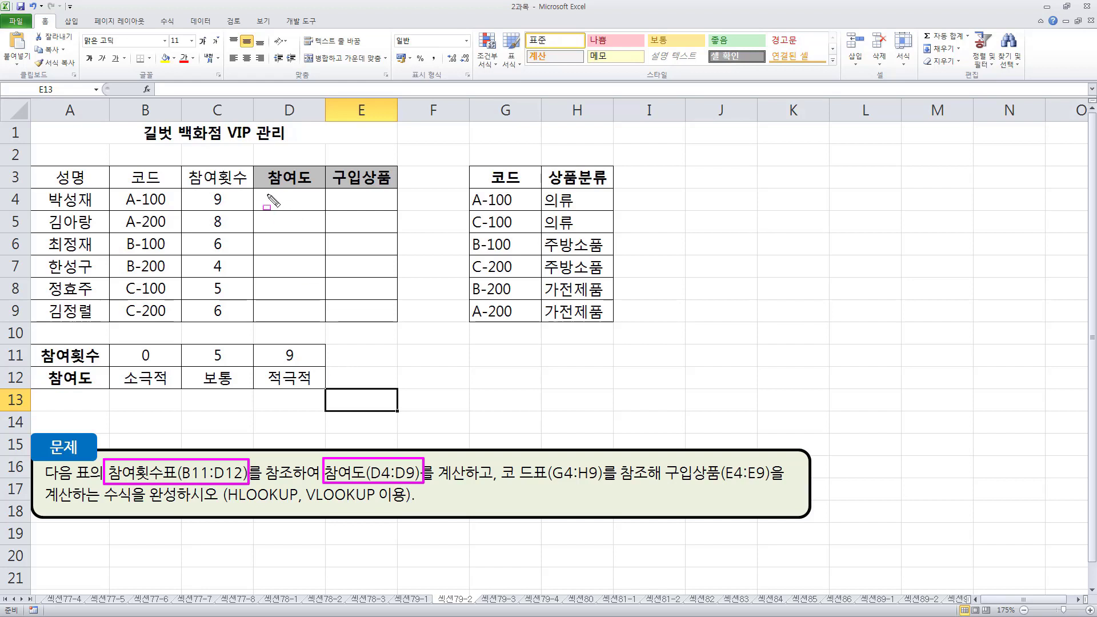
pyautogui.moveTo(266, 195); pyautogui.dragTo(314, 318)
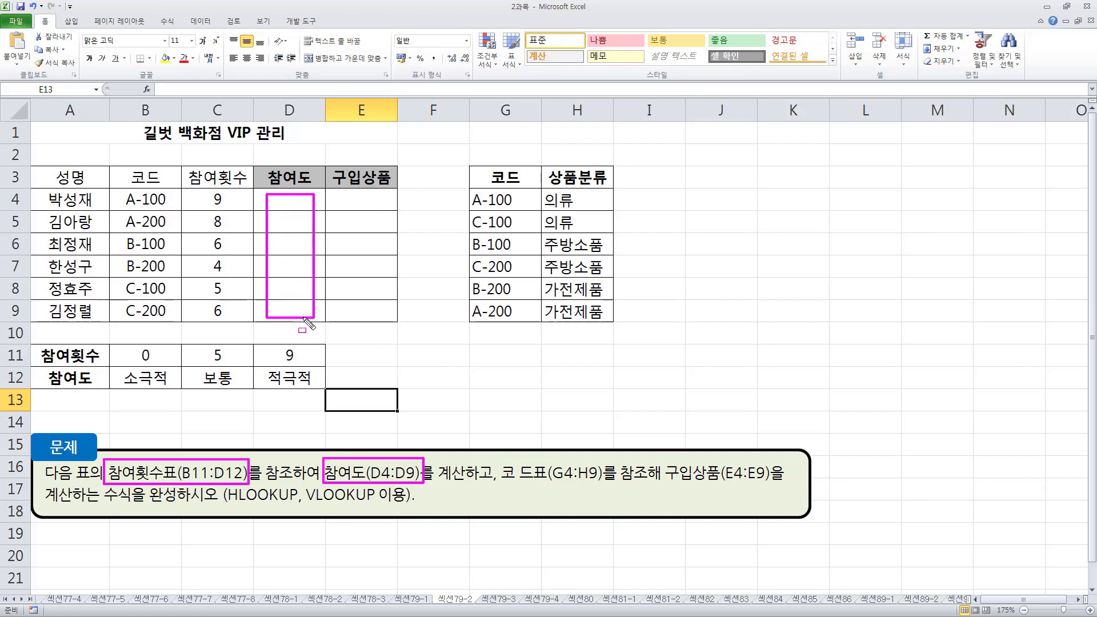
pyautogui.moveTo(103, 343); pyautogui.dragTo(326, 392)
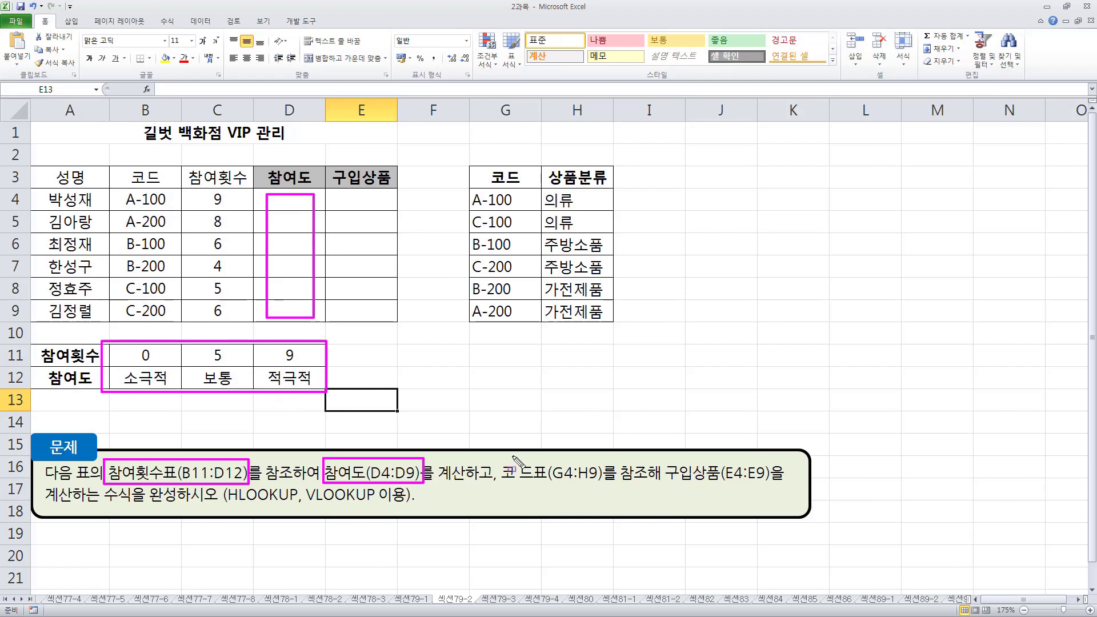
# - Box the code table (G4:H9) and 구입상품(E4:E9) in the problem text and on the sheet, and clear all ink
pyautogui.moveTo(496, 453); pyautogui.dragTo(606, 486)
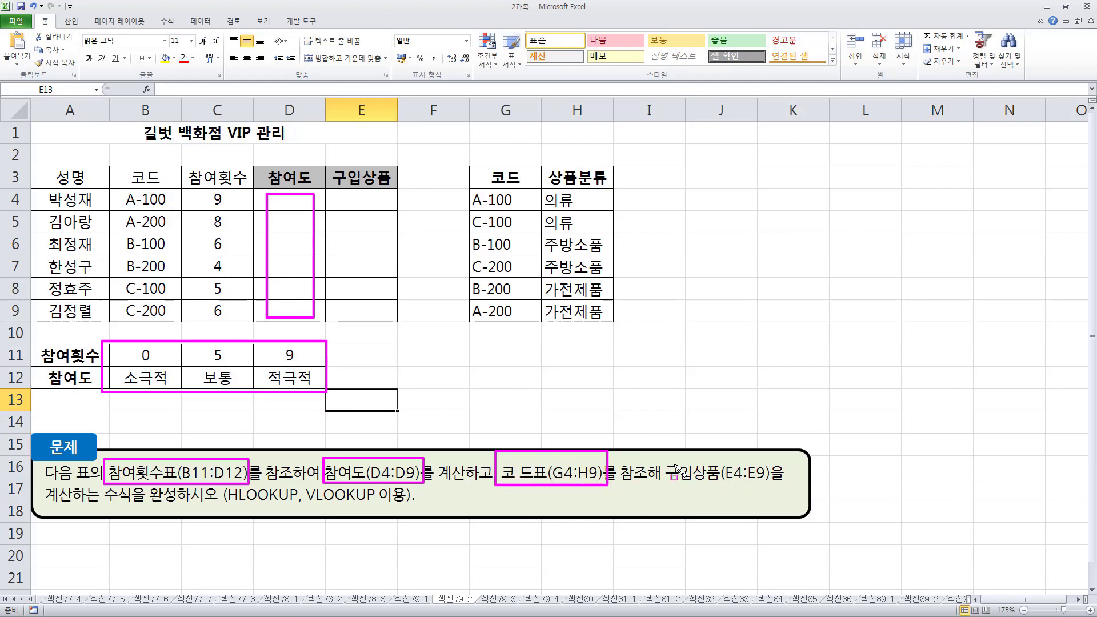
pyautogui.moveTo(664, 453)
pyautogui.mouseDown()
pyautogui.moveTo(664, 486)
pyautogui.moveTo(778, 486)
pyautogui.mouseUp()
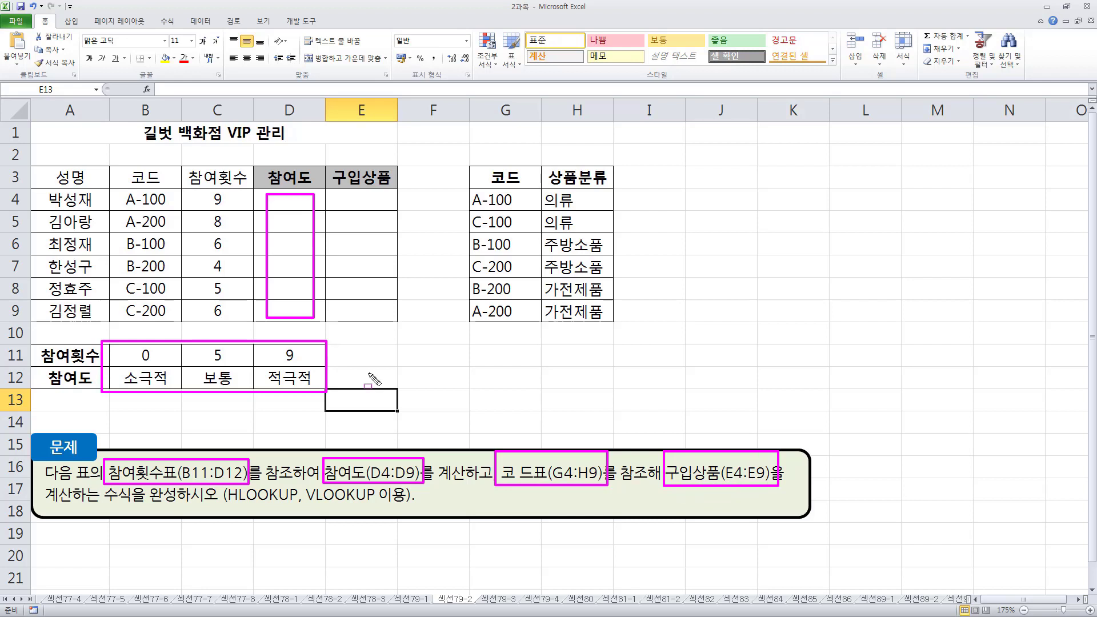
pyautogui.moveTo(465, 167); pyautogui.dragTo(622, 320)
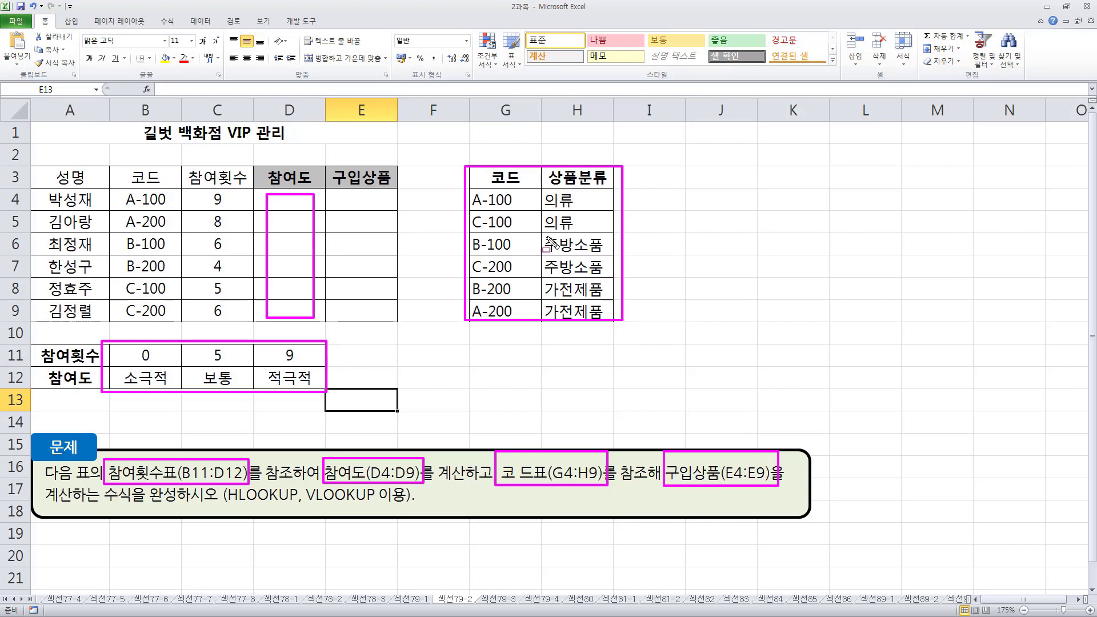
pyautogui.moveTo(343, 193); pyautogui.dragTo(391, 324)
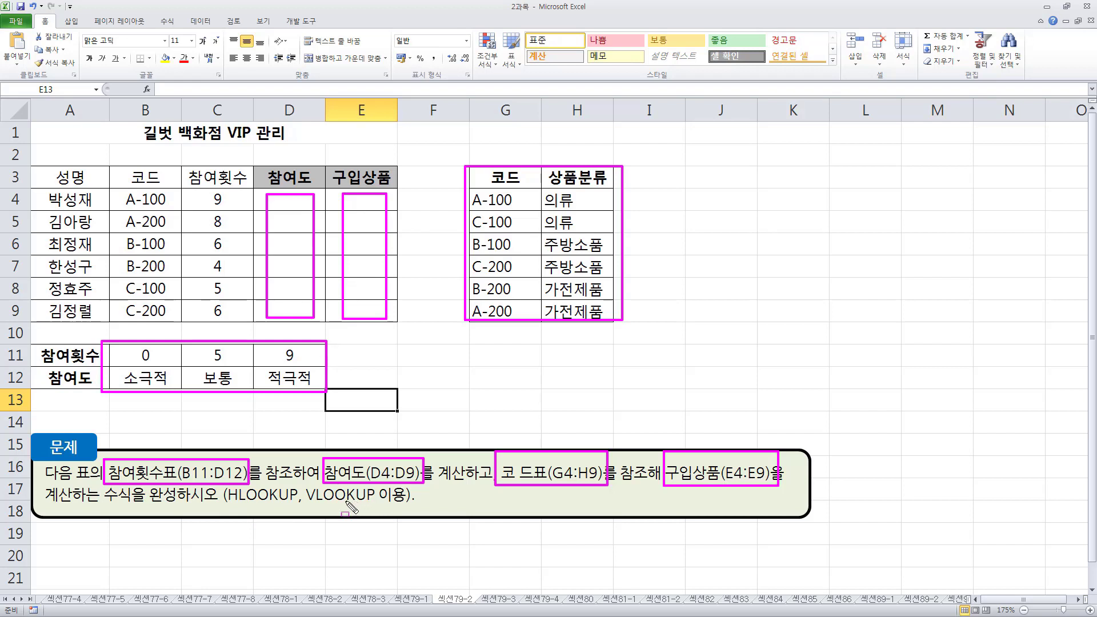
pyautogui.press('Escape')
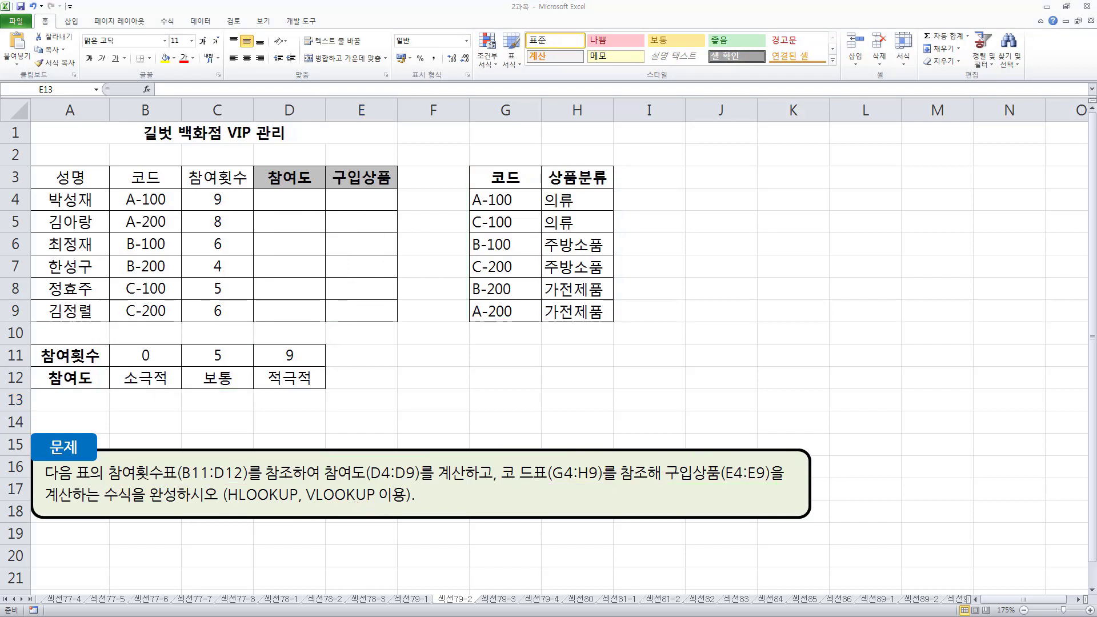
# - Underline HLOOKUP and VLOOKUP in the problem text in red, and tick the three 참여도 values in B12:D12
pyautogui.moveTo(229, 511); pyautogui.dragTo(378, 506)
pyautogui.moveTo(99, 369); pyautogui.dragTo(104, 358)
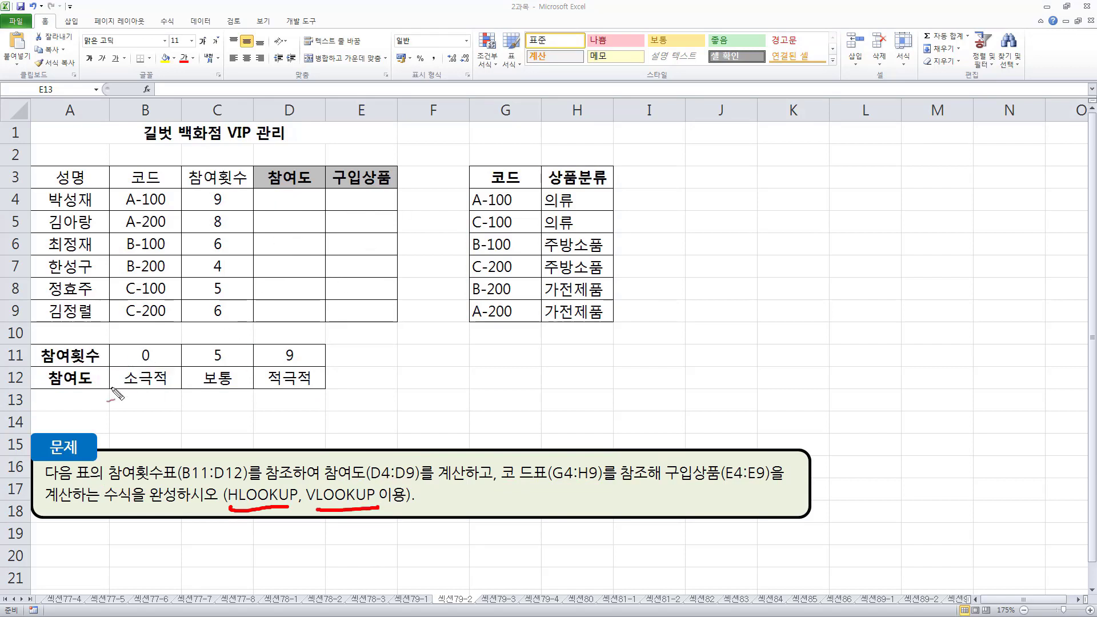
pyautogui.moveTo(107, 375); pyautogui.dragTo(211, 376)
pyautogui.moveTo(273, 374); pyautogui.dragTo(294, 374)
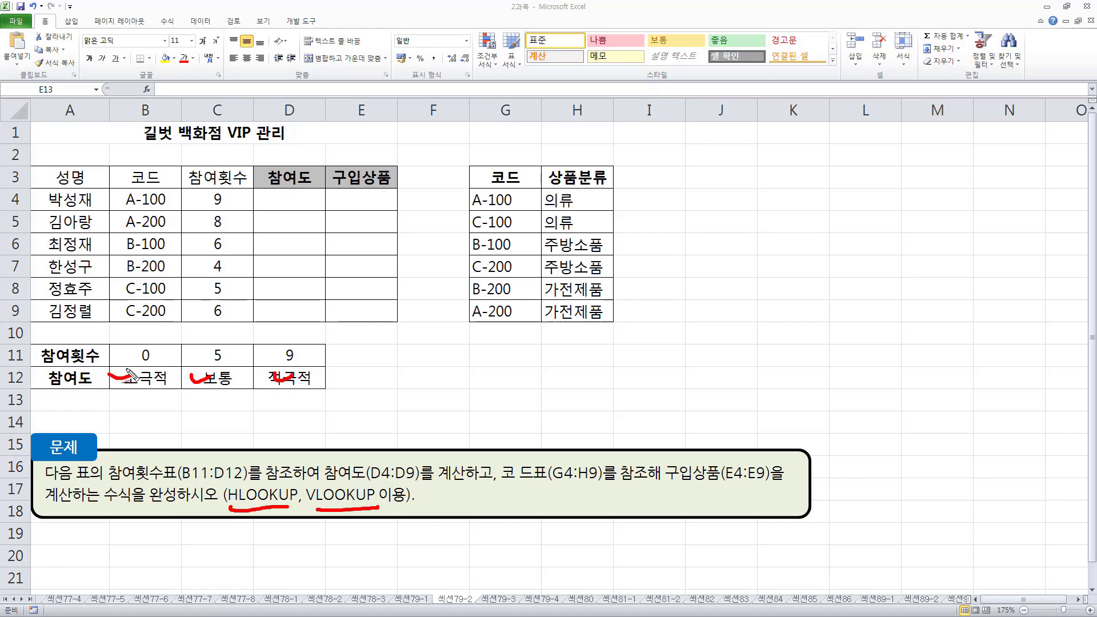
# - Draw horizontal arrows across rows 12 and 11 of the 참여횟수 table, and write H in the 참여도 column
pyautogui.moveTo(84, 380)
pyautogui.mouseDown()
pyautogui.moveTo(306, 374)
pyautogui.moveTo(278, 389)
pyautogui.mouseUp()
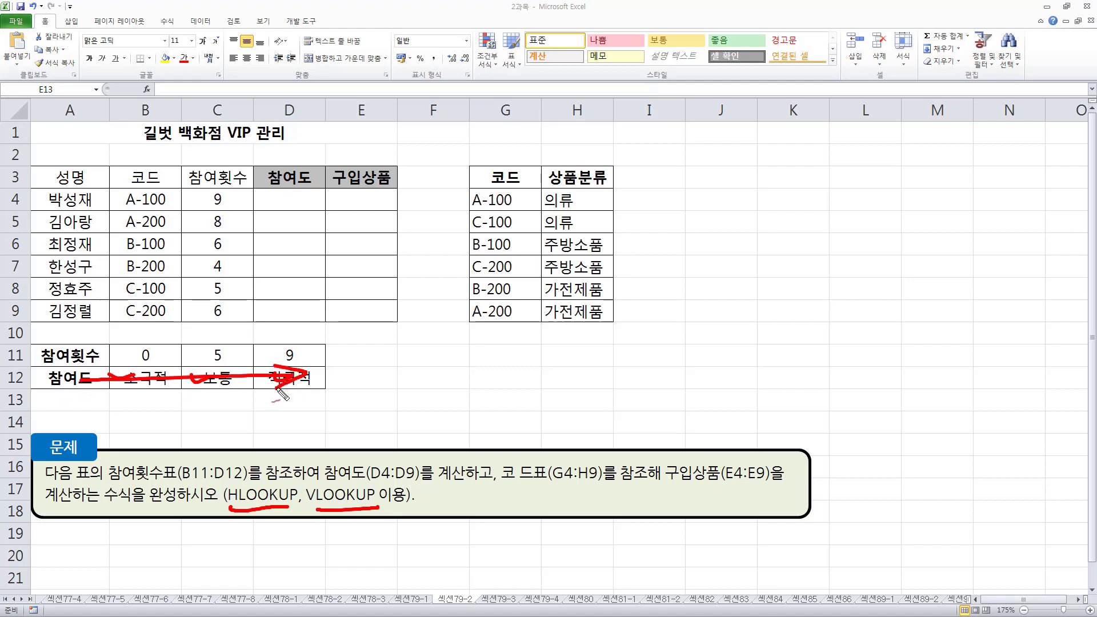
pyautogui.moveTo(86, 356); pyautogui.dragTo(260, 355)
pyautogui.moveTo(255, 341)
pyautogui.mouseDown()
pyautogui.moveTo(275, 348)
pyautogui.moveTo(260, 364)
pyautogui.mouseUp()
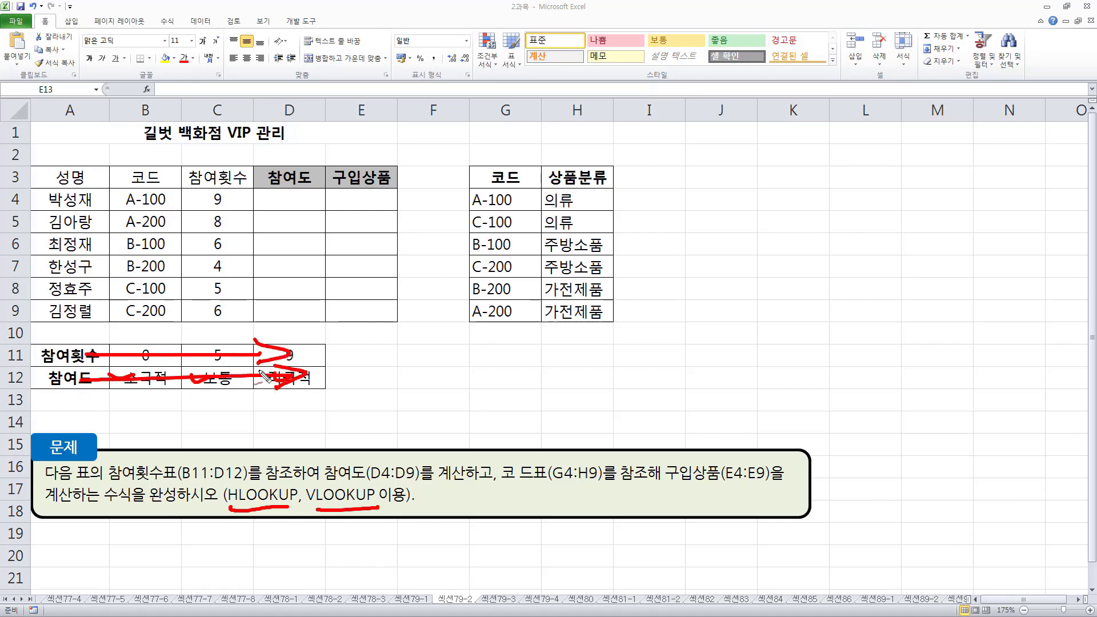
pyautogui.moveTo(266, 245)
pyautogui.mouseDown()
pyautogui.moveTo(271, 275)
pyautogui.moveTo(292, 260)
pyautogui.mouseUp()
pyautogui.moveTo(290, 238); pyautogui.dragTo(296, 293)
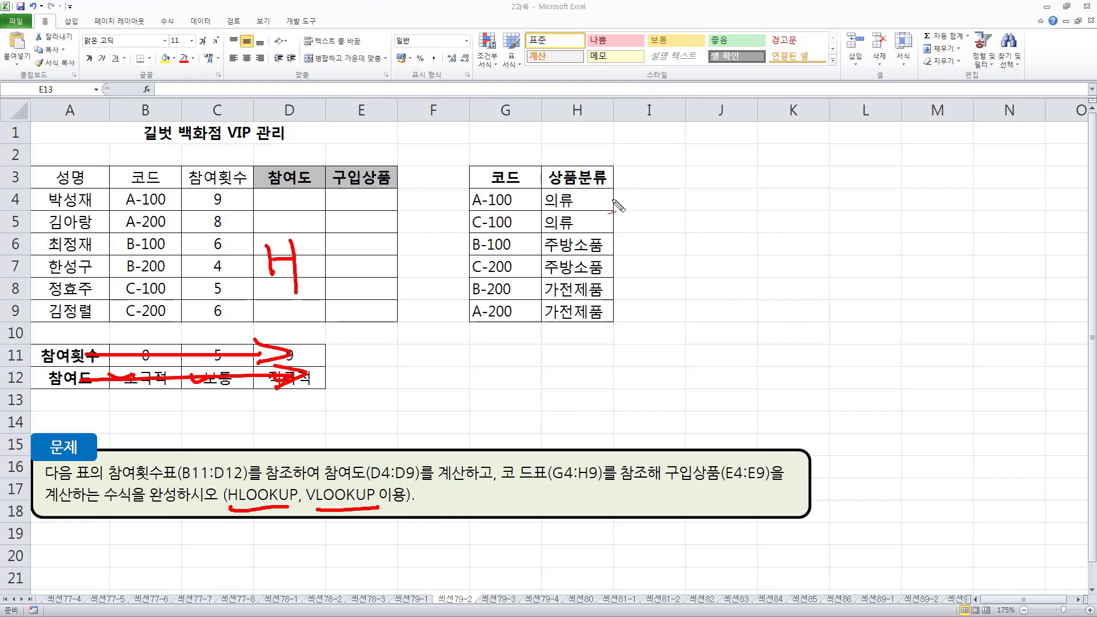
# - Circle the 상품분류 values in H4:H9, and draw downward arrows through the 상품분류 and 코드 columns
pyautogui.moveTo(581, 197)
pyautogui.mouseDown()
pyautogui.moveTo(547, 193)
pyautogui.moveTo(542, 257)
pyautogui.moveTo(543, 303)
pyautogui.moveTo(584, 314)
pyautogui.moveTo(622, 292)
pyautogui.moveTo(617, 234)
pyautogui.moveTo(584, 226)
pyautogui.mouseUp()
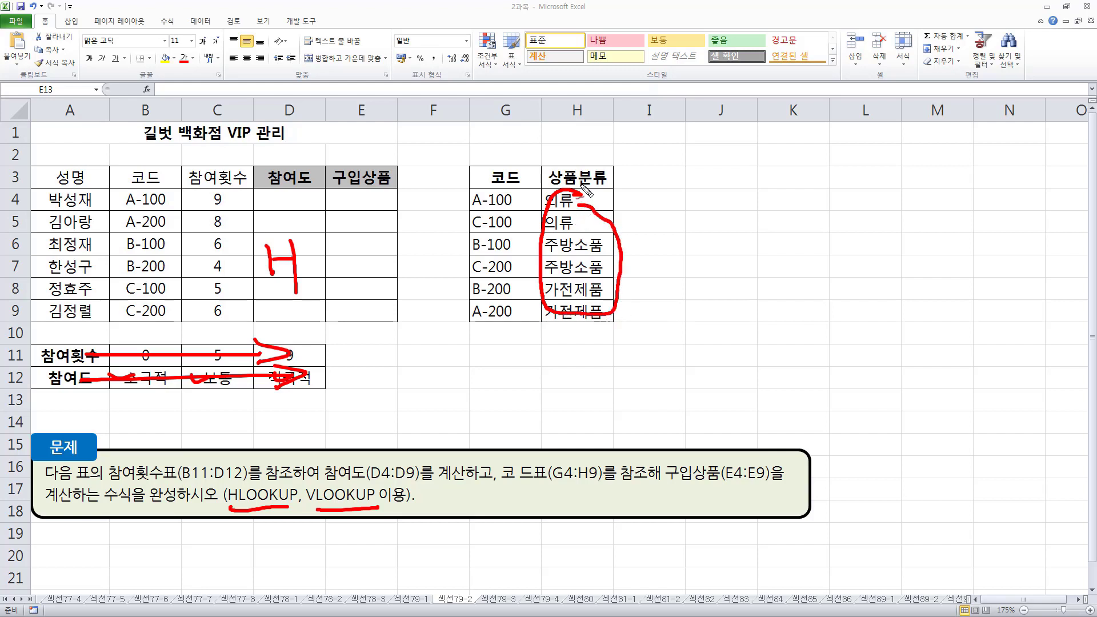
pyautogui.moveTo(580, 187); pyautogui.dragTo(586, 297)
pyautogui.moveTo(563, 262)
pyautogui.mouseDown()
pyautogui.moveTo(588, 298)
pyautogui.moveTo(631, 257)
pyautogui.mouseUp()
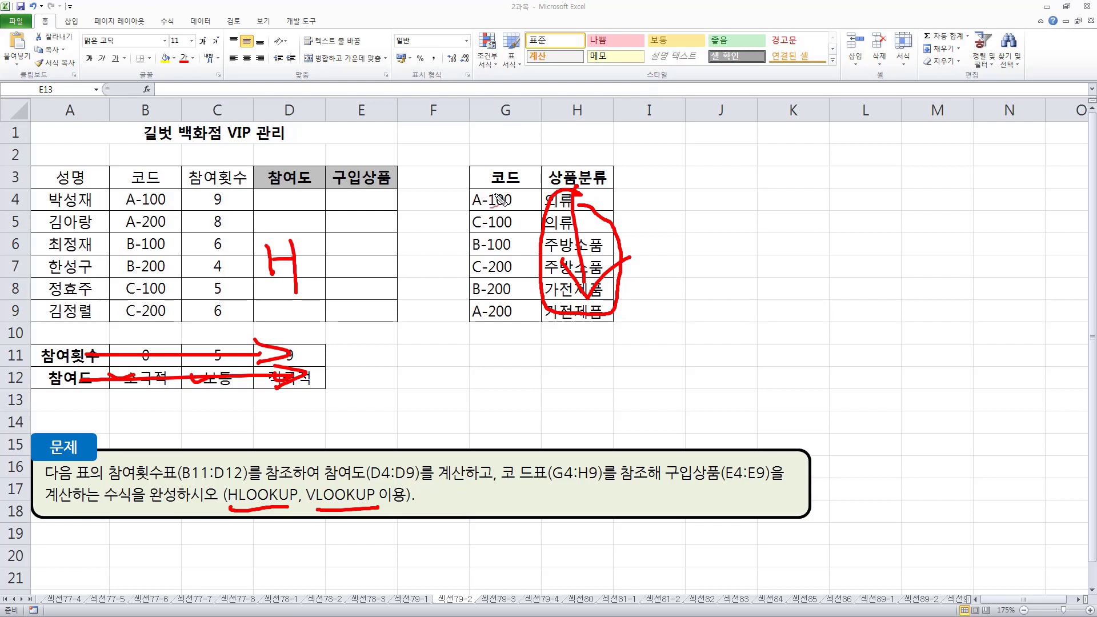
pyautogui.moveTo(497, 194); pyautogui.dragTo(501, 323)
pyautogui.moveTo(480, 298)
pyautogui.mouseDown()
pyautogui.moveTo(491, 313)
pyautogui.moveTo(537, 293)
pyautogui.mouseUp()
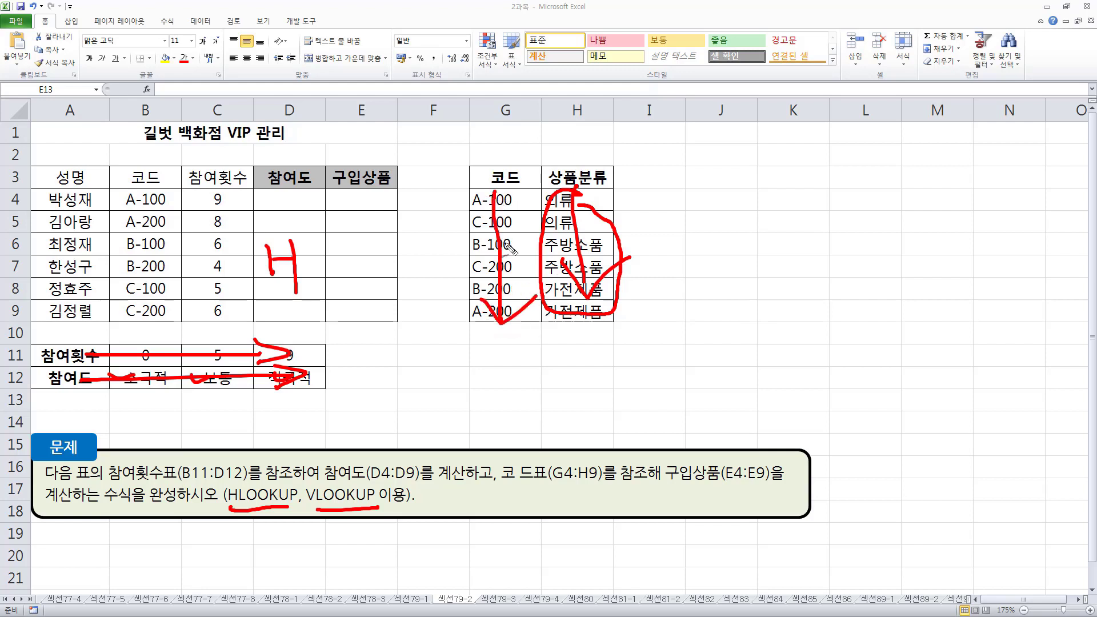
# - Write V in the 구입상품 column and clear all ink
pyautogui.moveTo(363, 199); pyautogui.dragTo(371, 196)
pyautogui.moveTo(337, 233)
pyautogui.mouseDown()
pyautogui.moveTo(355, 280)
pyautogui.moveTo(387, 222)
pyautogui.mouseUp()
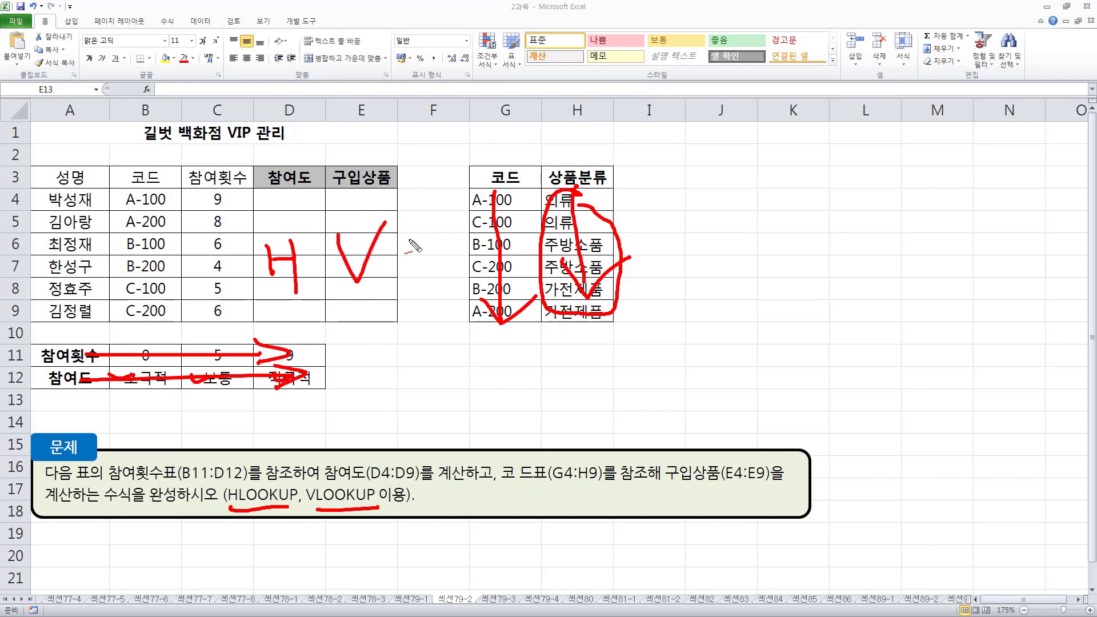
pyautogui.press('Escape')
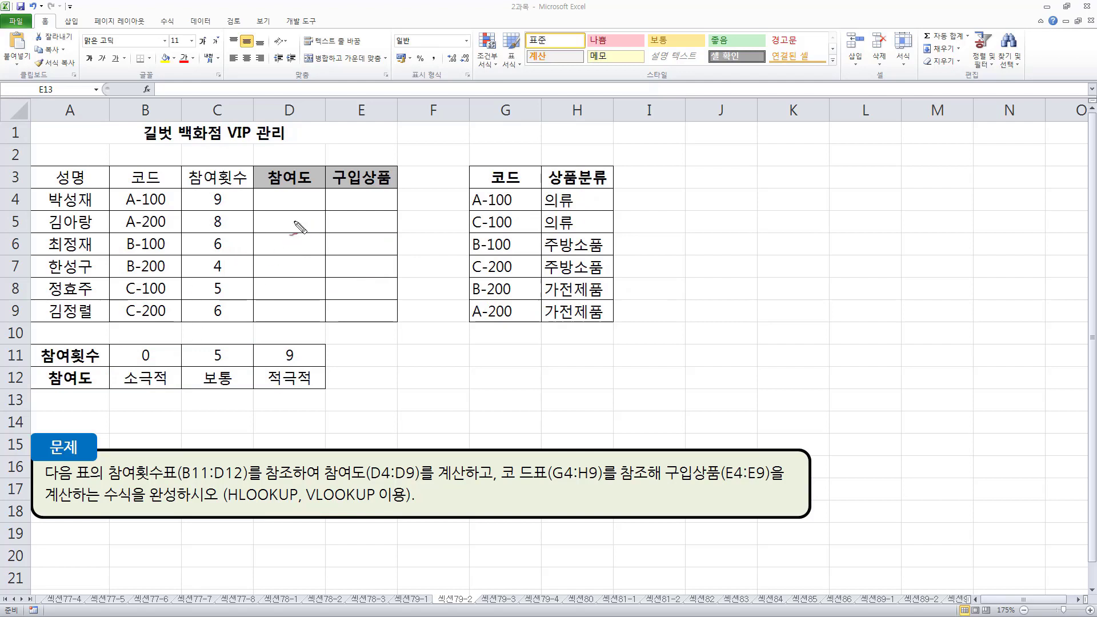
# - Draw a line down D4:D9, circle B11:D11 and the counts in C4:C6, and draw a rightward arrow above row 11
pyautogui.moveTo(287, 204); pyautogui.dragTo(289, 306)
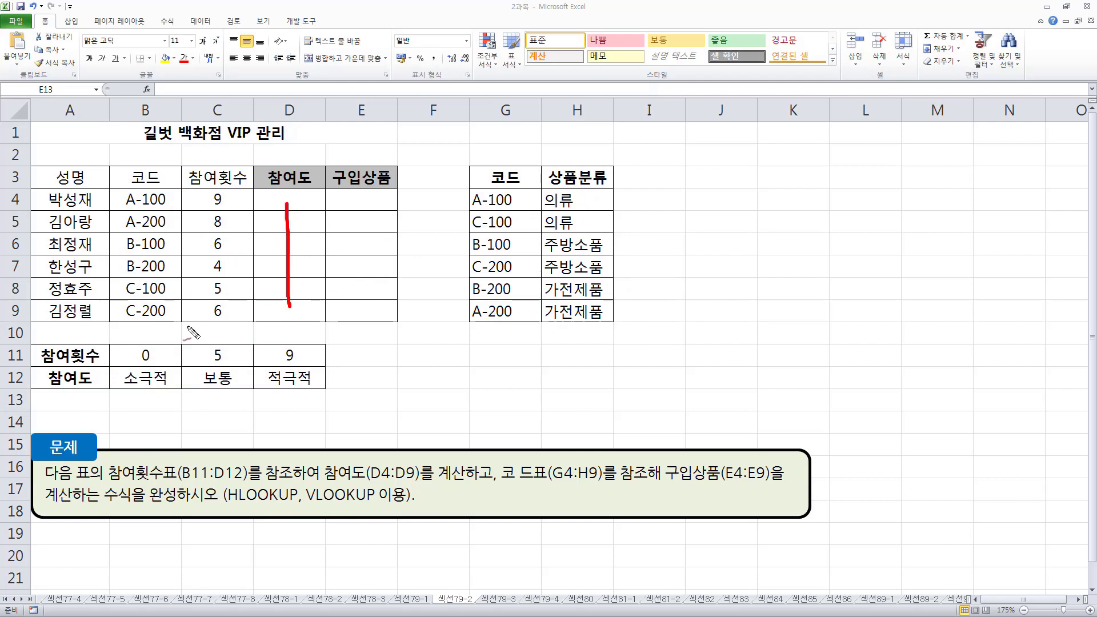
pyautogui.moveTo(148, 364)
pyautogui.mouseDown()
pyautogui.moveTo(142, 350)
pyautogui.moveTo(167, 360)
pyautogui.moveTo(312, 359)
pyautogui.mouseUp()
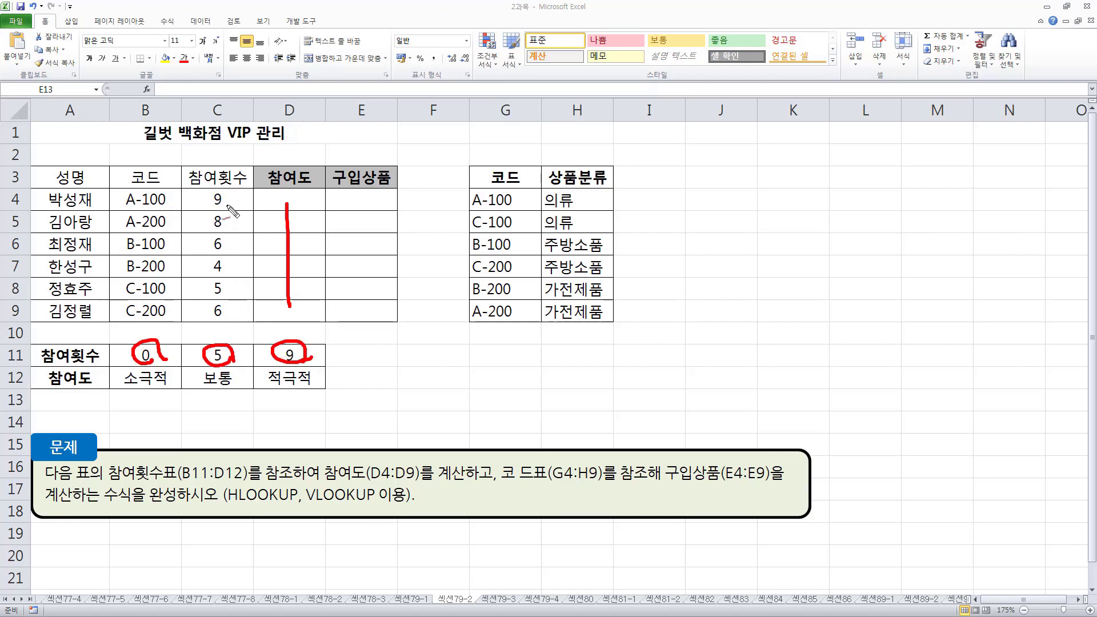
pyautogui.moveTo(228, 191)
pyautogui.mouseDown()
pyautogui.moveTo(198, 199)
pyautogui.moveTo(233, 200)
pyautogui.moveTo(205, 226)
pyautogui.mouseUp()
pyautogui.moveTo(230, 235)
pyautogui.mouseDown()
pyautogui.moveTo(223, 251)
pyautogui.moveTo(231, 240)
pyautogui.mouseUp()
pyautogui.moveTo(163, 361)
pyautogui.mouseDown()
pyautogui.moveTo(253, 325)
pyautogui.moveTo(248, 346)
pyautogui.mouseUp()
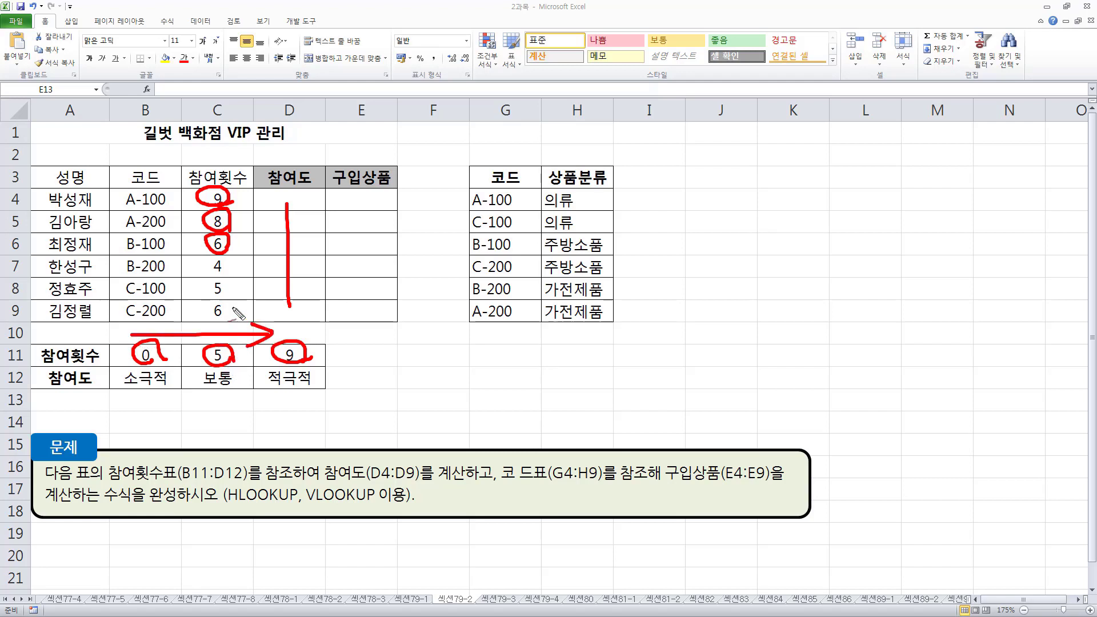
# - Tick the count in C5, and circle the empty 구입상품 cells E4:E9 and the codes in G4:G9
pyautogui.moveTo(233, 219)
pyautogui.mouseDown()
pyautogui.moveTo(244, 226)
pyautogui.moveTo(255, 211)
pyautogui.mouseUp()
pyautogui.moveTo(167, 378); pyautogui.dragTo(173, 372)
pyautogui.moveTo(375, 199)
pyautogui.mouseDown()
pyautogui.moveTo(361, 205)
pyautogui.moveTo(403, 246)
pyautogui.moveTo(378, 203)
pyautogui.mouseUp()
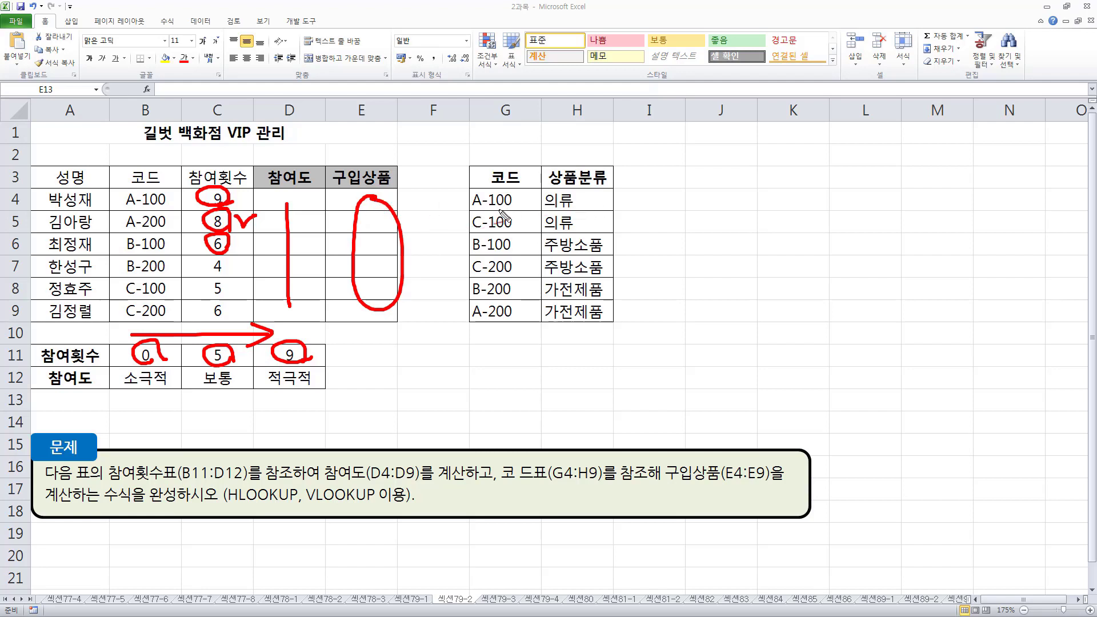
pyautogui.moveTo(511, 203)
pyautogui.mouseDown()
pyautogui.moveTo(457, 293)
pyautogui.moveTo(524, 274)
pyautogui.moveTo(506, 206)
pyautogui.mouseUp()
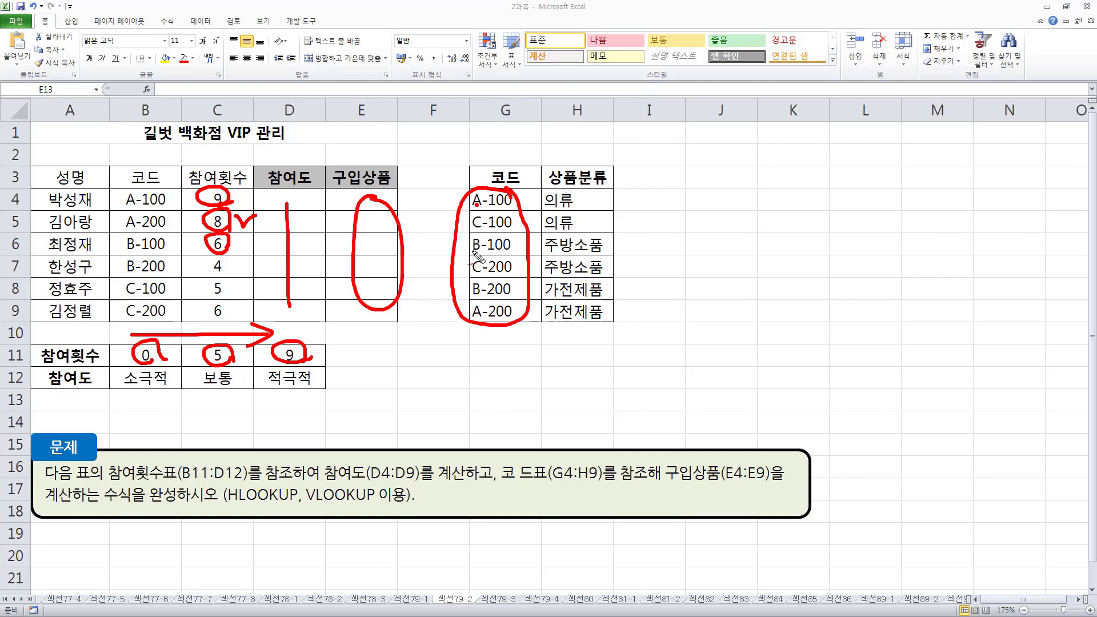
# - Draw short red marks beside the codes in G5:G8
pyautogui.moveTo(468, 247); pyautogui.dragTo(449, 249)
pyautogui.moveTo(469, 286); pyautogui.dragTo(438, 289)
pyautogui.moveTo(470, 225); pyautogui.dragTo(439, 230)
pyautogui.moveTo(469, 274); pyautogui.dragTo(423, 283)
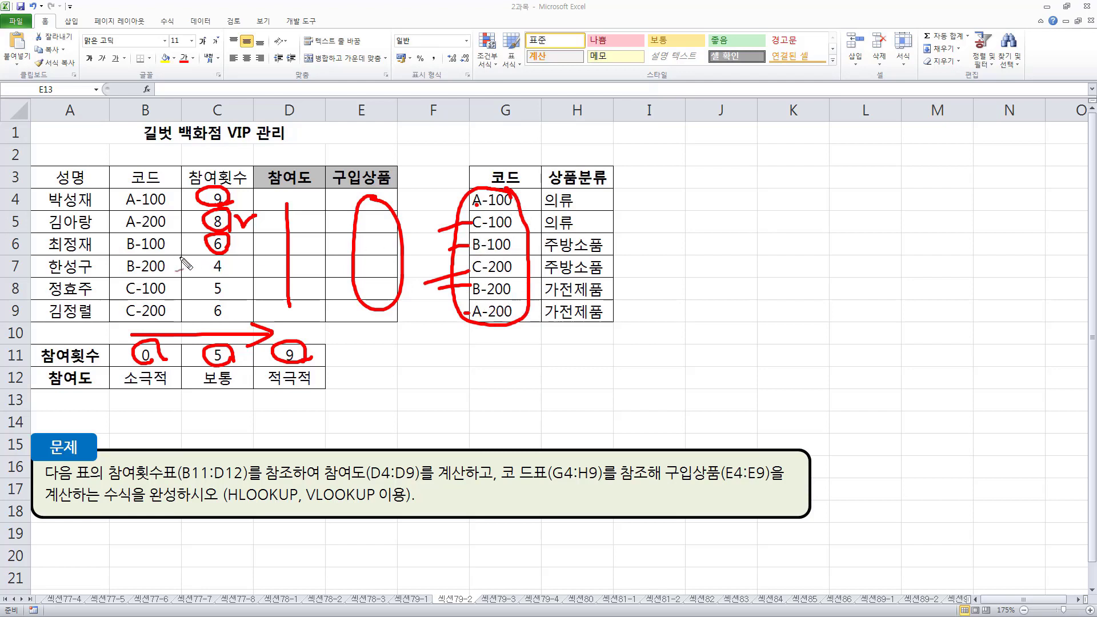
# - Box the A-100 code in B4, circle the 구입상품 heading in E3, and clear all ink
pyautogui.moveTo(167, 191)
pyautogui.mouseDown()
pyautogui.moveTo(117, 187)
pyautogui.moveTo(184, 214)
pyautogui.moveTo(172, 186)
pyautogui.mouseUp()
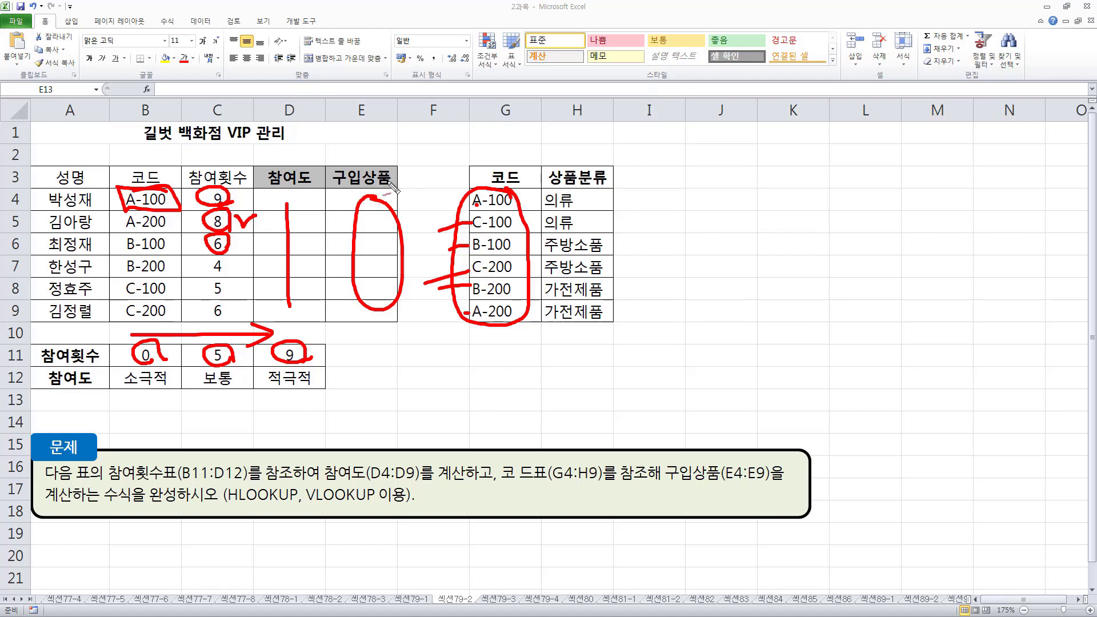
pyautogui.moveTo(375, 198)
pyautogui.mouseDown()
pyautogui.moveTo(331, 160)
pyautogui.moveTo(407, 197)
pyautogui.mouseUp()
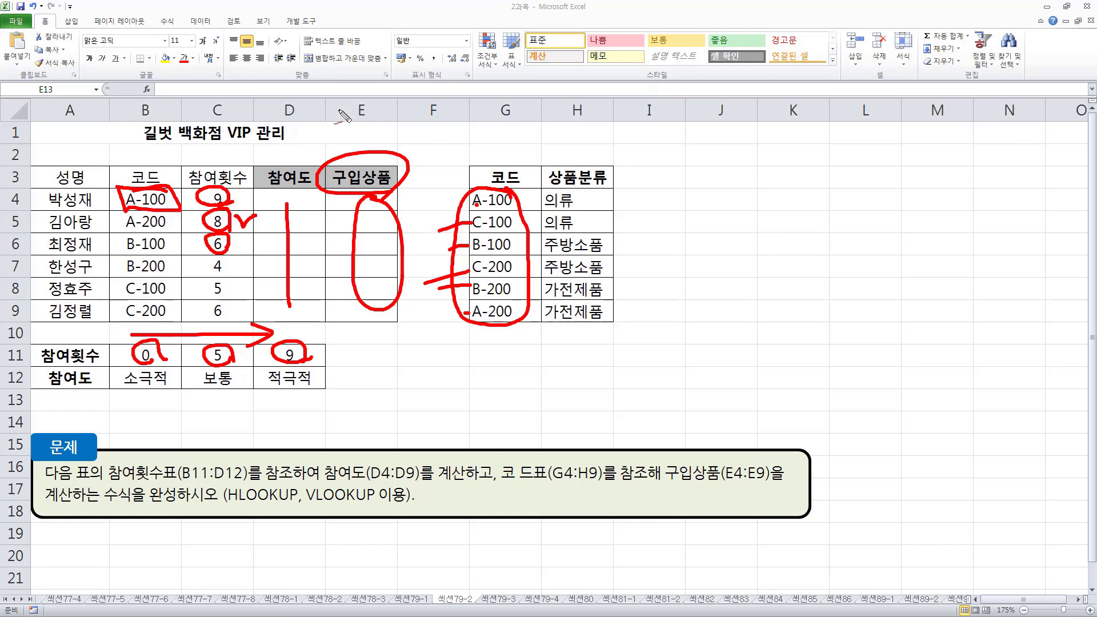
pyautogui.press('Escape')
# - Start an HLOOKUP formula in D4 with C4 as the lookup value and B11:D12 as the table range
pyautogui.click(324, 201)
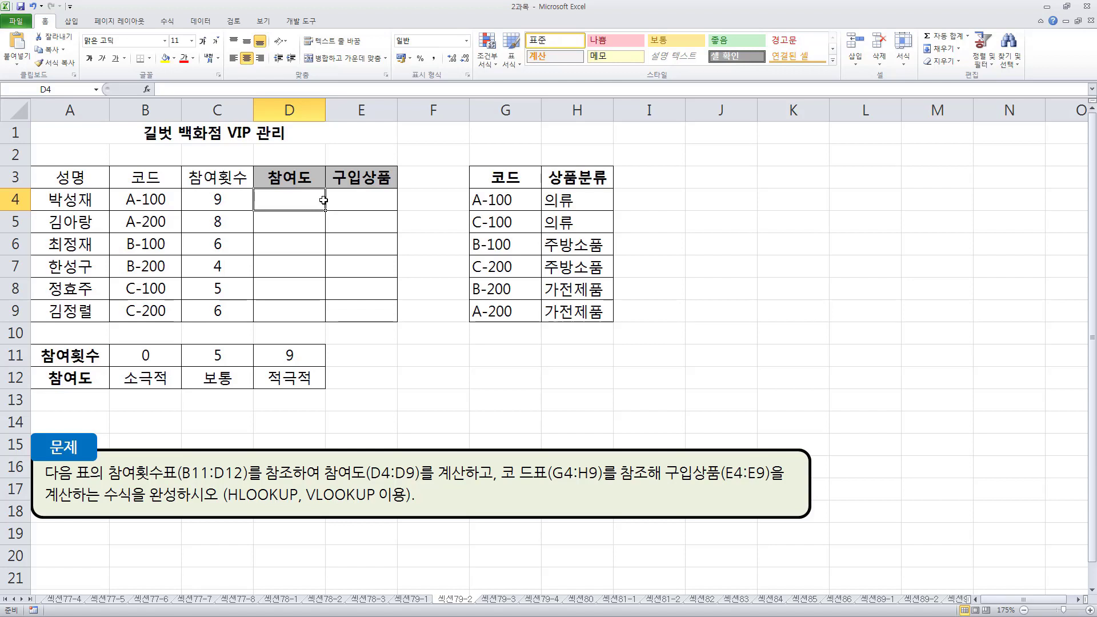
pyautogui.write('=')
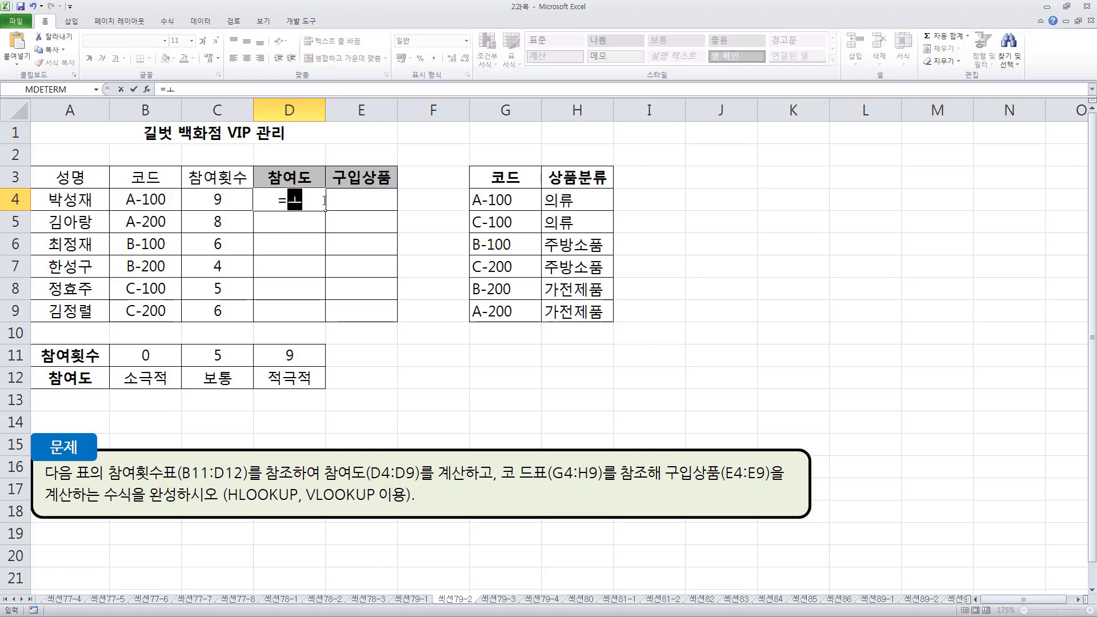
pyautogui.write('hlo')
pyautogui.press('Tab')
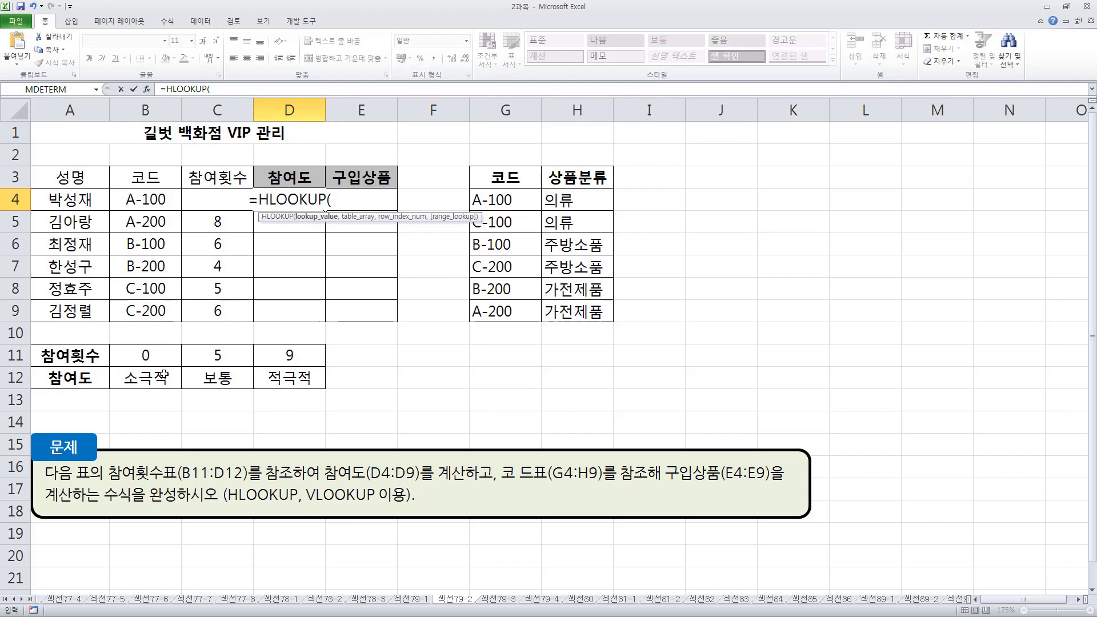
pyautogui.press('Left')
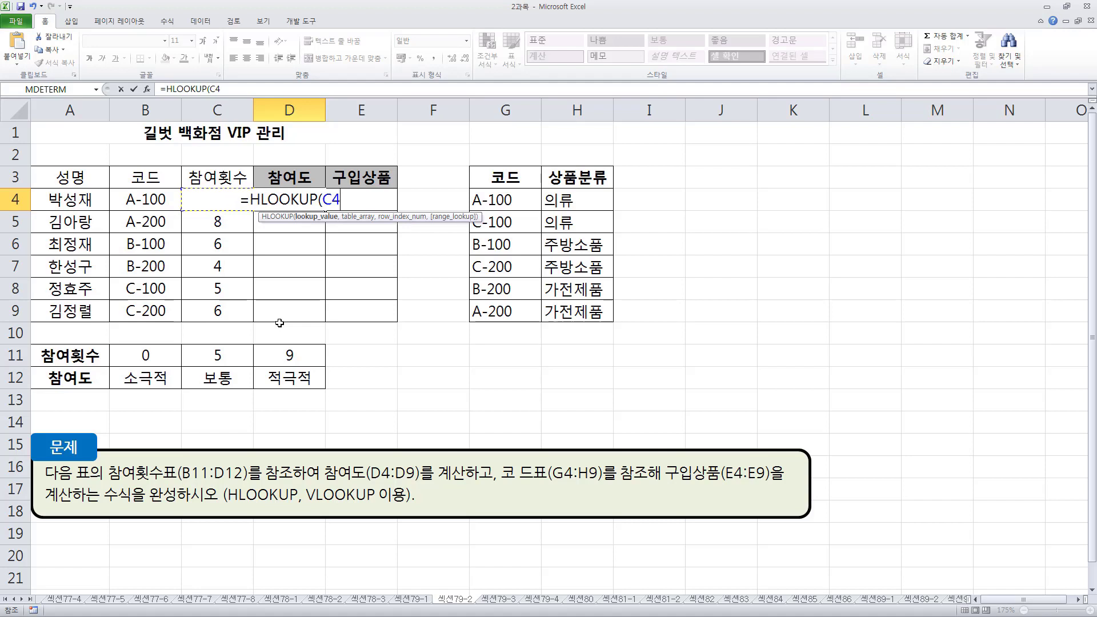
pyautogui.write(',')
pyautogui.moveTo(145, 362); pyautogui.dragTo(286, 378)
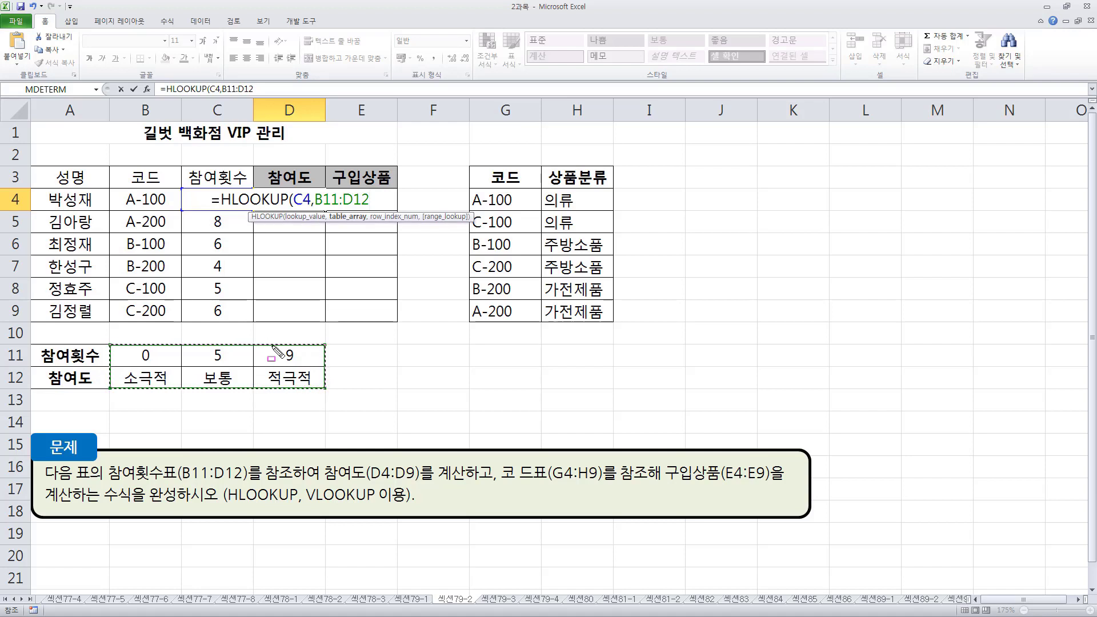
# - Box the labels in A11:A12, cells D4:D6 and the table B11:D12 in magenta ink, clearing the ink after each explanation
pyautogui.moveTo(47, 339); pyautogui.dragTo(94, 392)
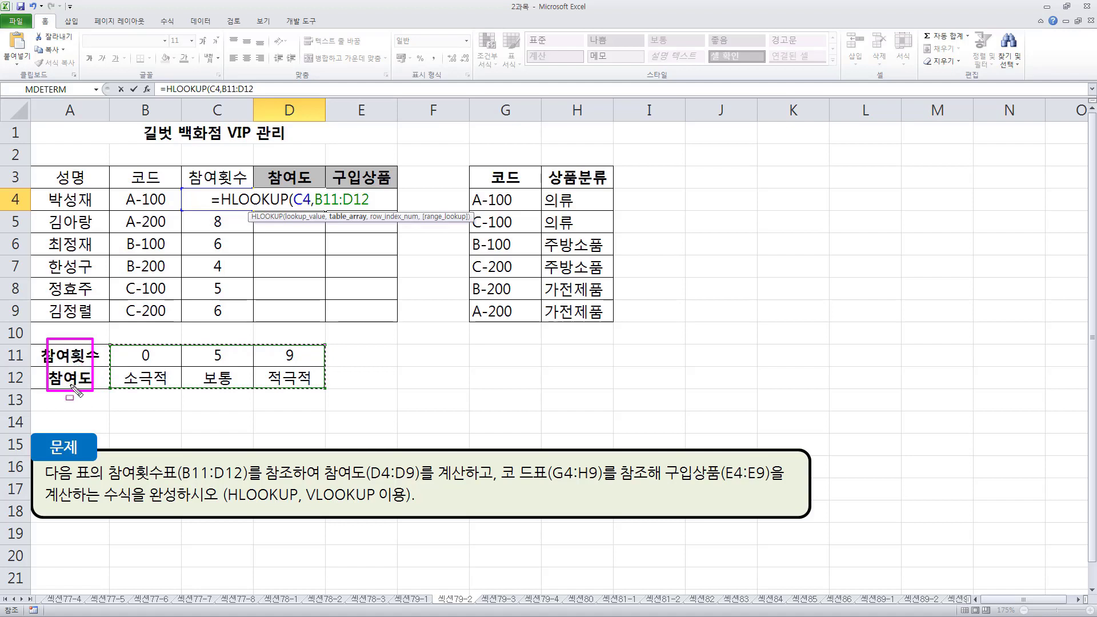
pyautogui.moveTo(121, 346); pyautogui.dragTo(315, 387)
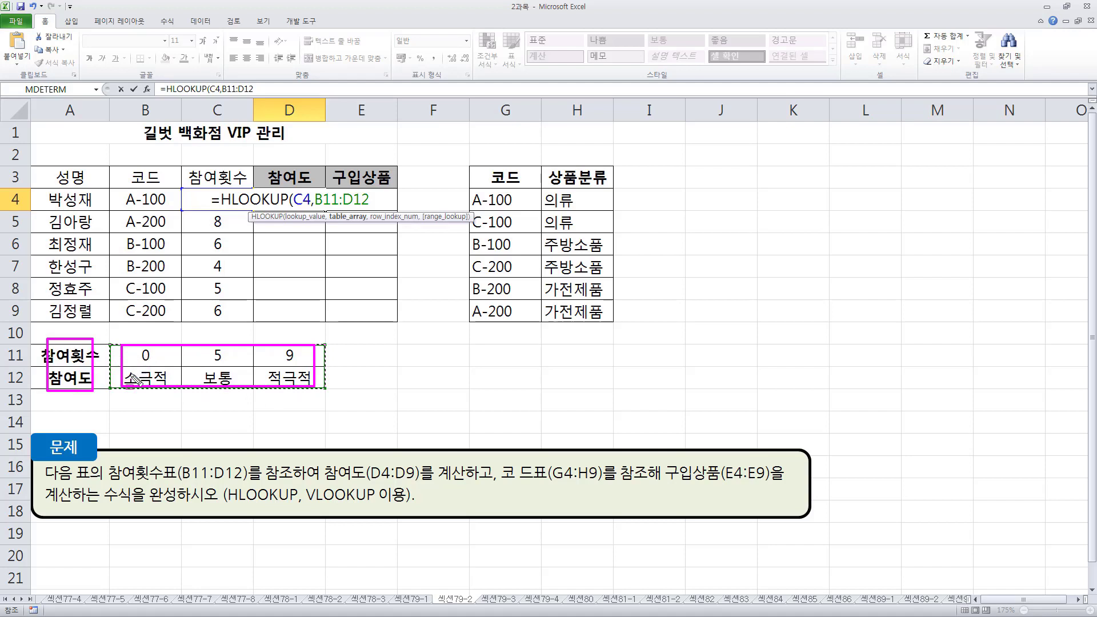
pyautogui.press('Escape')
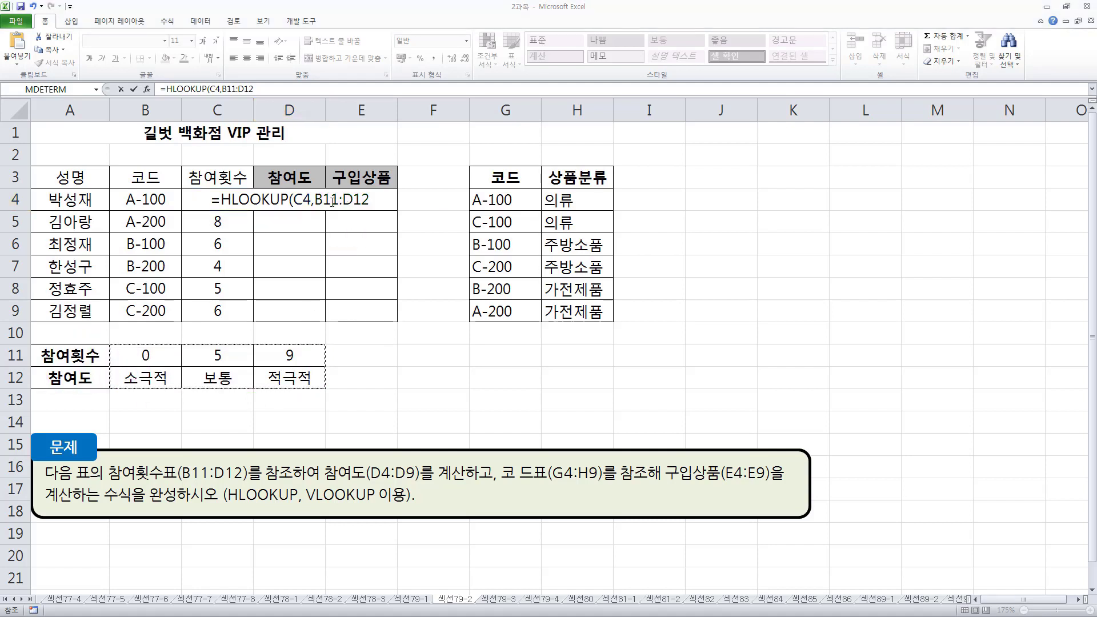
pyautogui.moveTo(263, 193)
pyautogui.mouseDown()
pyautogui.moveTo(317, 228)
pyautogui.moveTo(310, 252)
pyautogui.mouseUp()
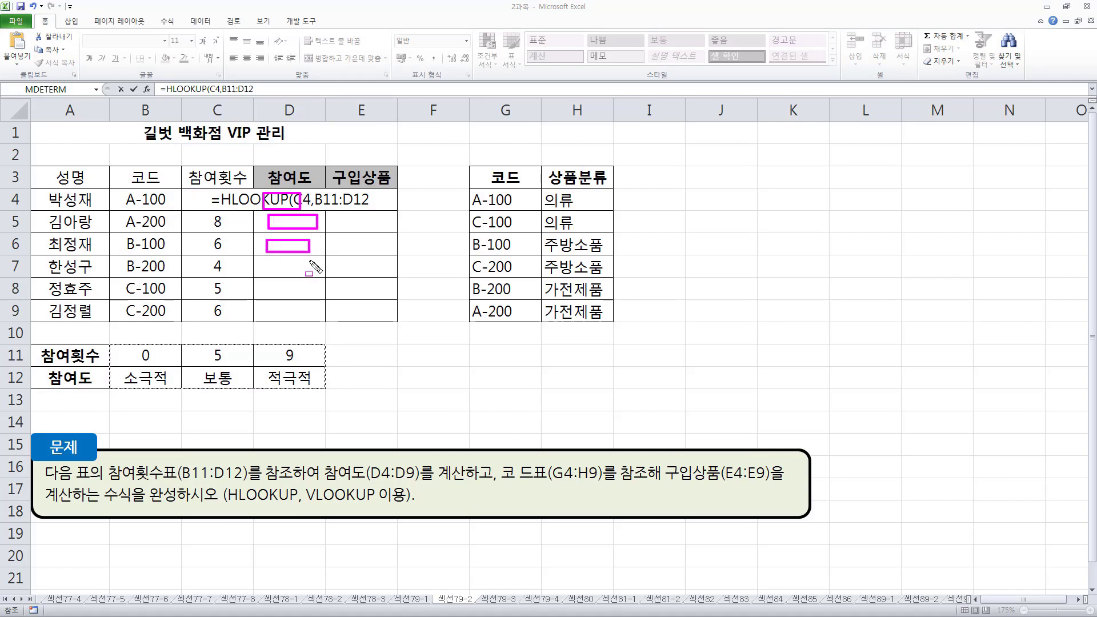
pyautogui.moveTo(111, 345)
pyautogui.mouseDown()
pyautogui.moveTo(278, 392)
pyautogui.moveTo(325, 393)
pyautogui.mouseUp()
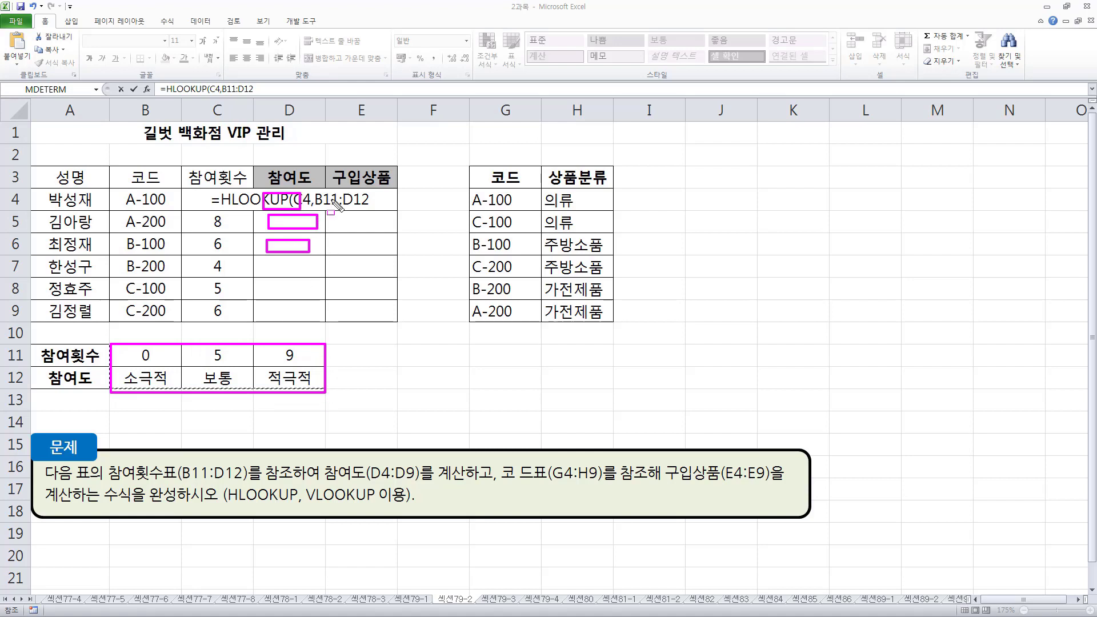
pyautogui.press('Escape')
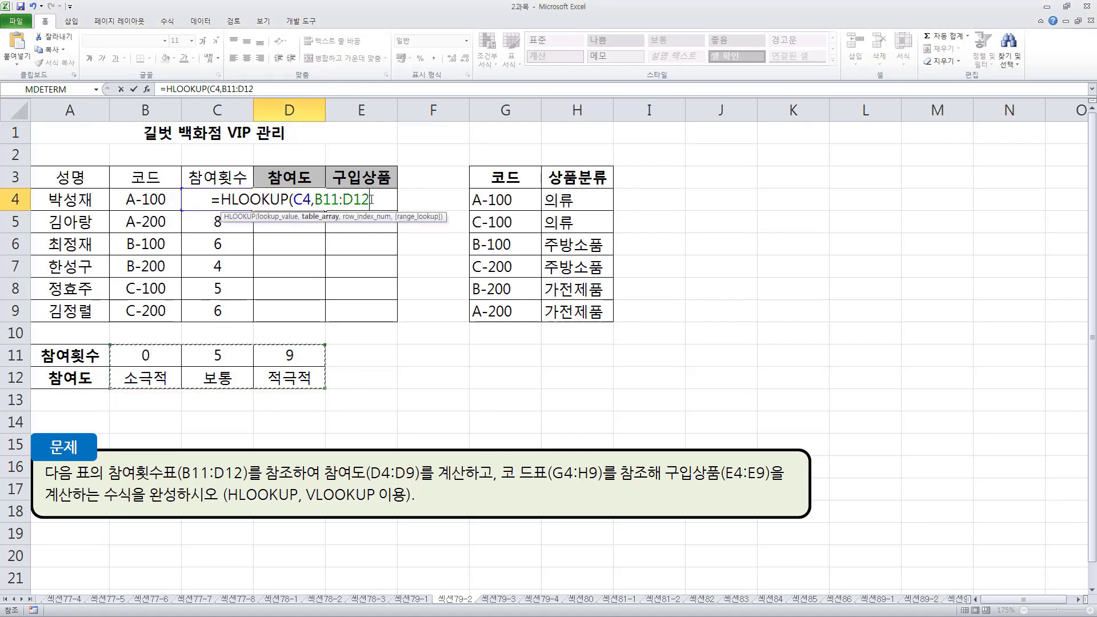
# - Make the table range in the D4 formula absolute as $B$11:$D$12 and continue to the row index argument
pyautogui.moveTo(330, 199); pyautogui.dragTo(361, 200)
pyautogui.press('F4')
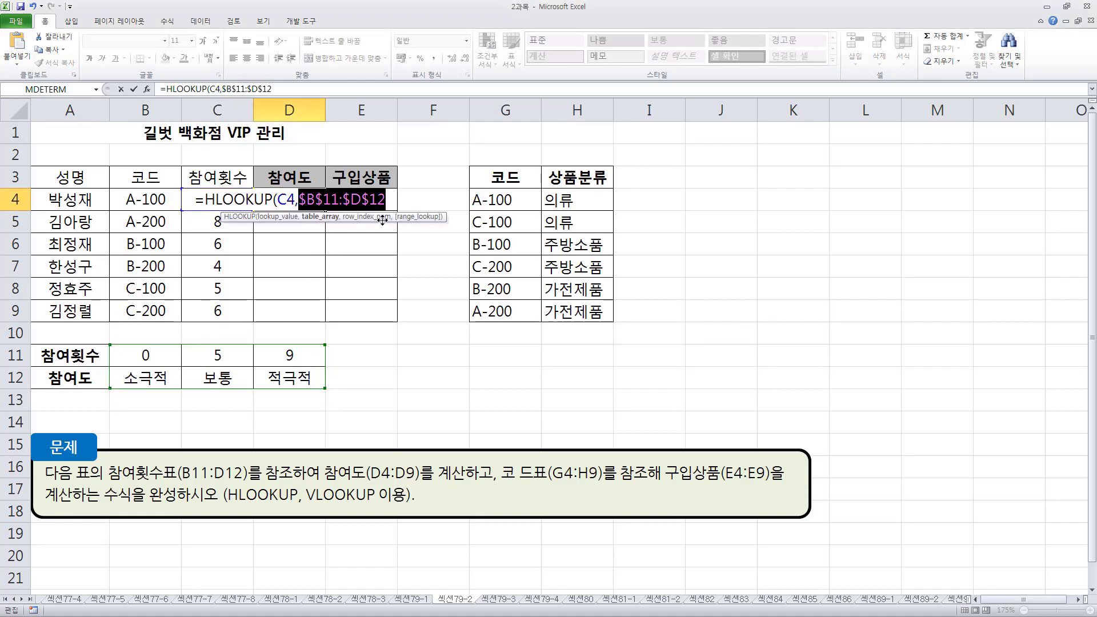
pyautogui.click(387, 202)
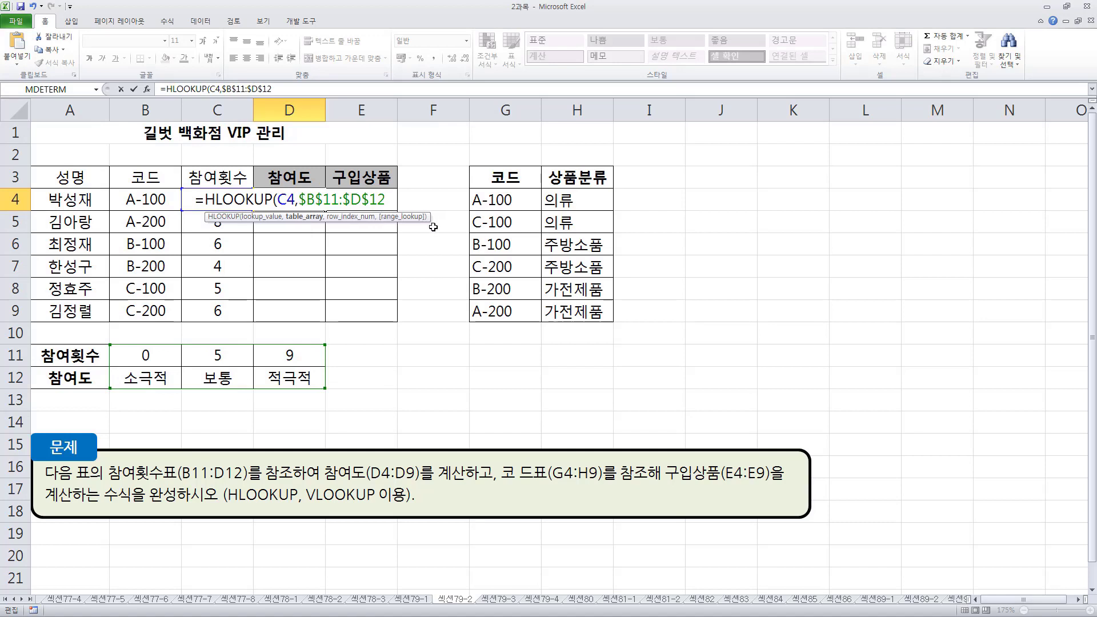
pyautogui.write(',')
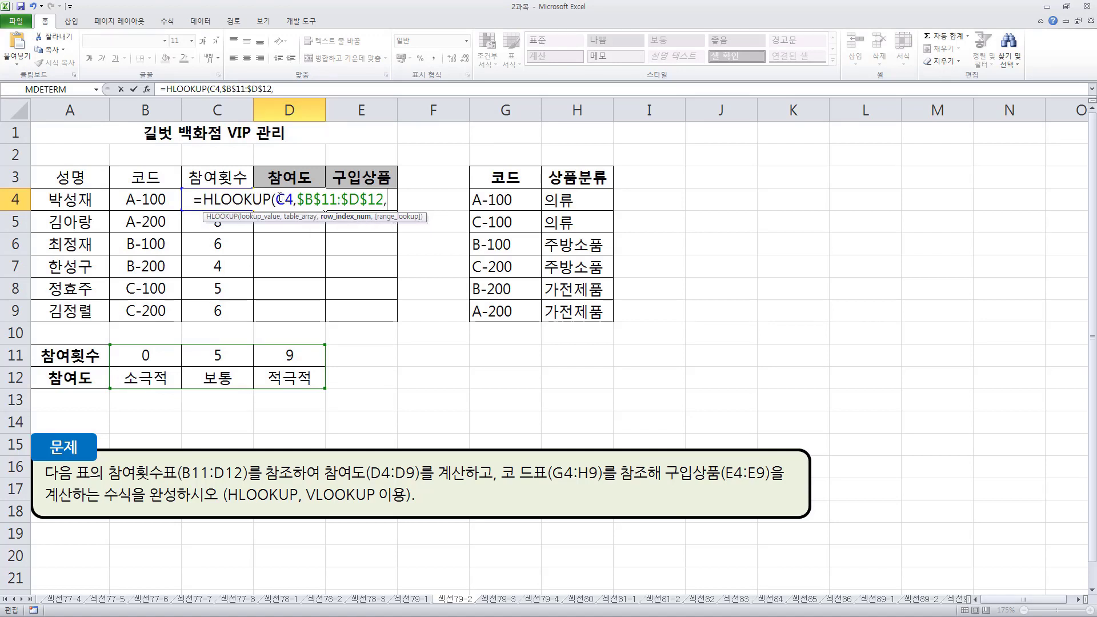
# - Highlight C4 in the formula, box cell C4, the table B11:D12 and its second row in ink, and clear the ink
pyautogui.moveTo(277, 199); pyautogui.dragTo(294, 199)
pyautogui.moveTo(193, 191); pyautogui.dragTo(228, 205)
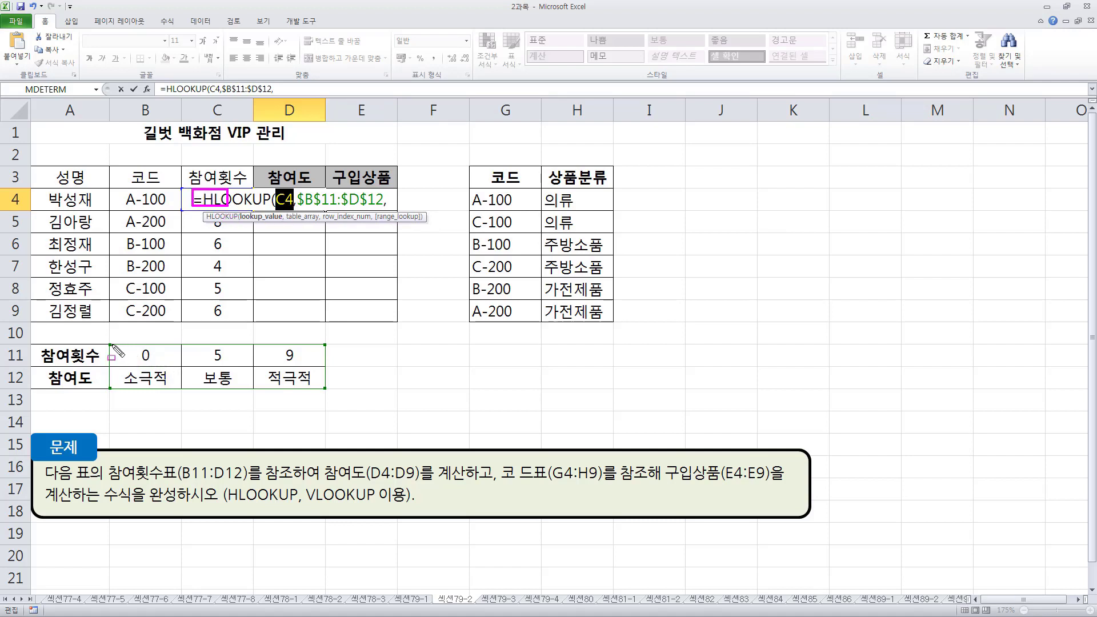
pyautogui.moveTo(113, 346)
pyautogui.mouseDown()
pyautogui.moveTo(114, 387)
pyautogui.moveTo(323, 366)
pyautogui.moveTo(323, 344)
pyautogui.moveTo(317, 383)
pyautogui.mouseUp()
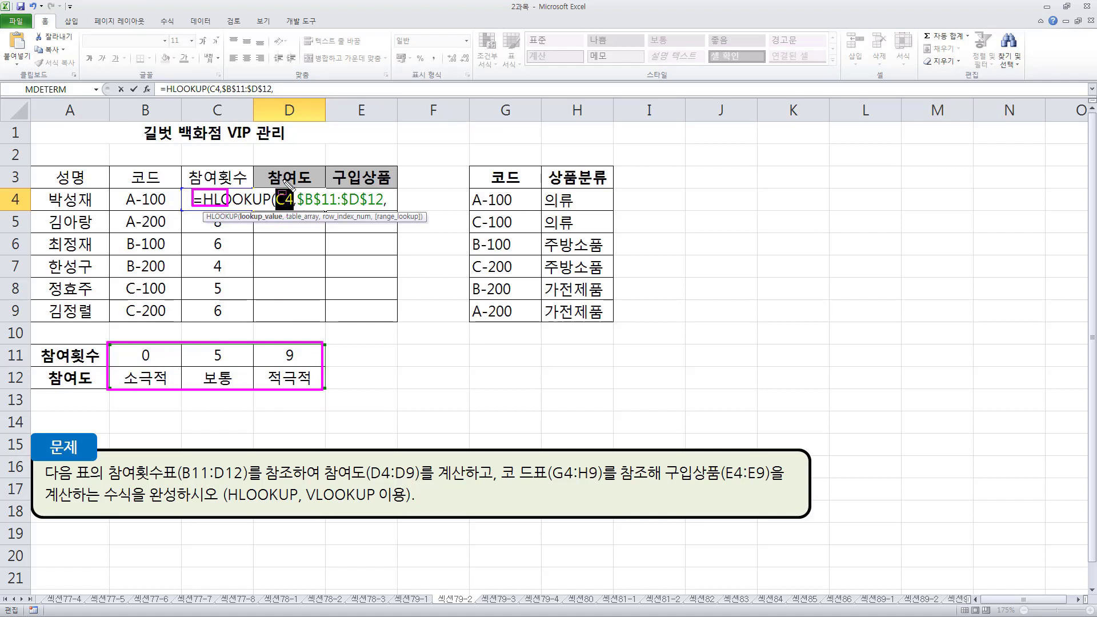
pyautogui.moveTo(117, 381)
pyautogui.mouseDown()
pyautogui.moveTo(118, 369)
pyautogui.moveTo(314, 382)
pyautogui.mouseUp()
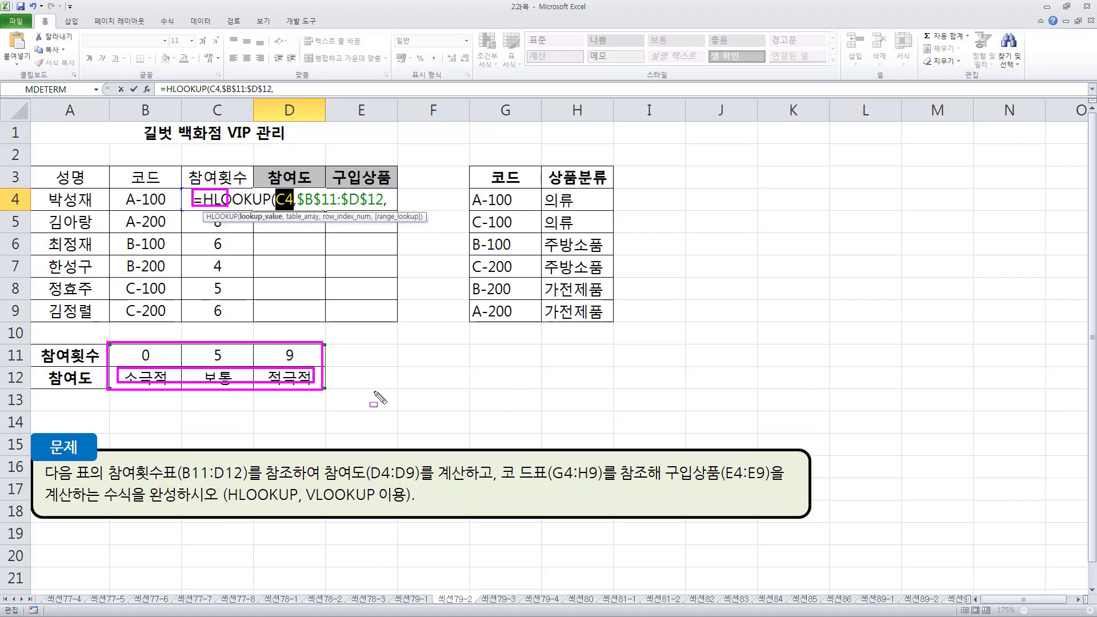
pyautogui.press('Escape')
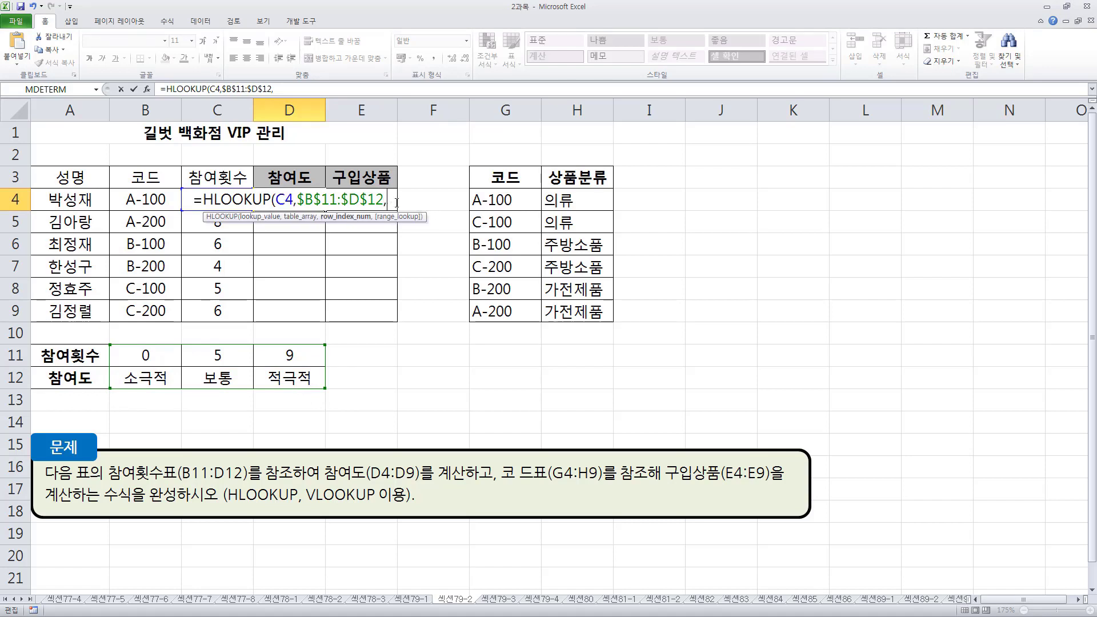
# - Finish the D4 HLOOKUP formula with row index 2 and a closing parenthesis
pyautogui.write('2')
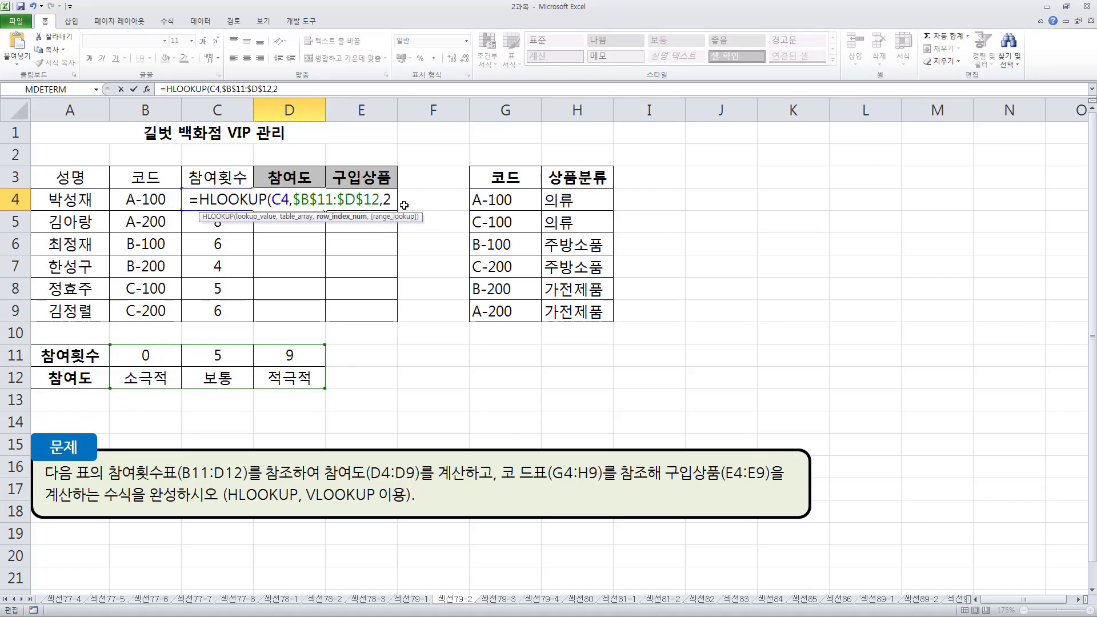
pyautogui.write(')')
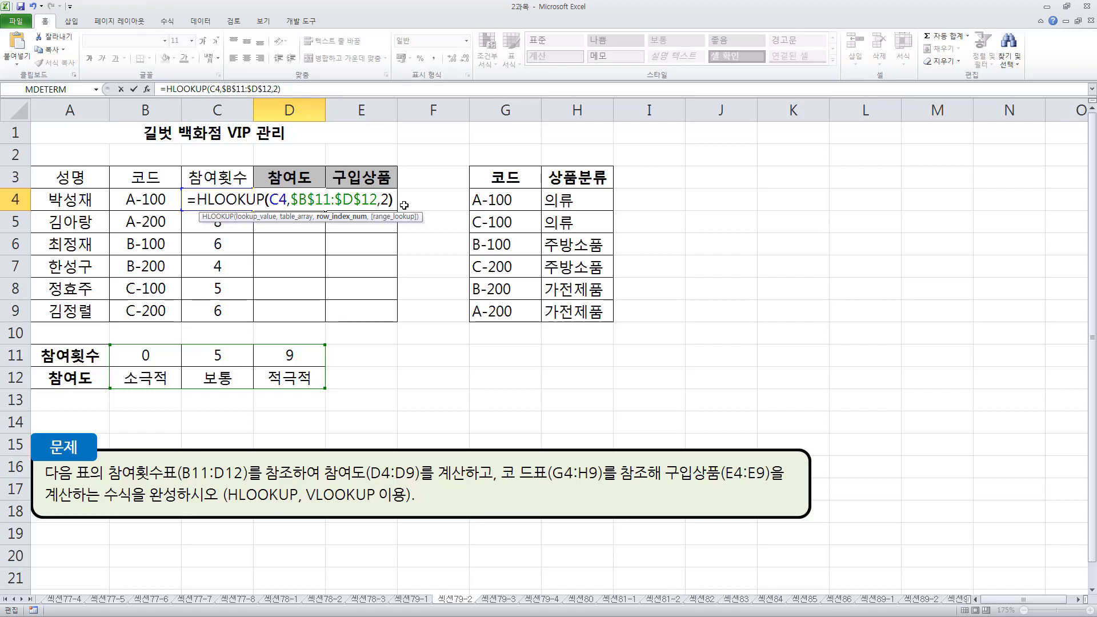
pyautogui.press('Return')
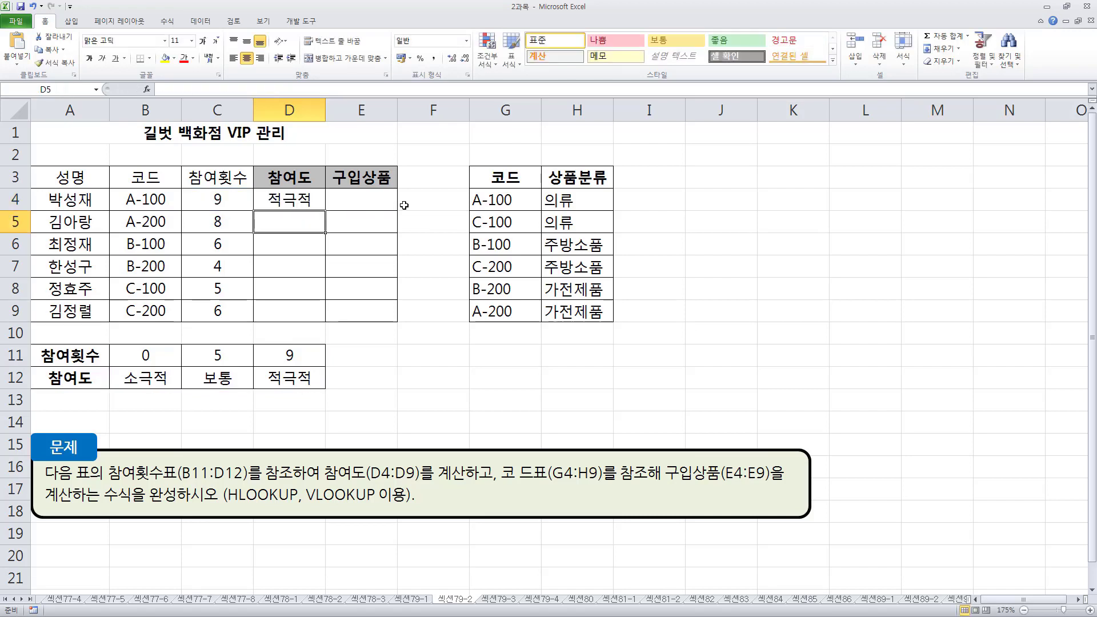
# - Copy the D4 formula down through D9 and check the 참여도 results against the 참여횟수 values
pyautogui.click(198, 208)
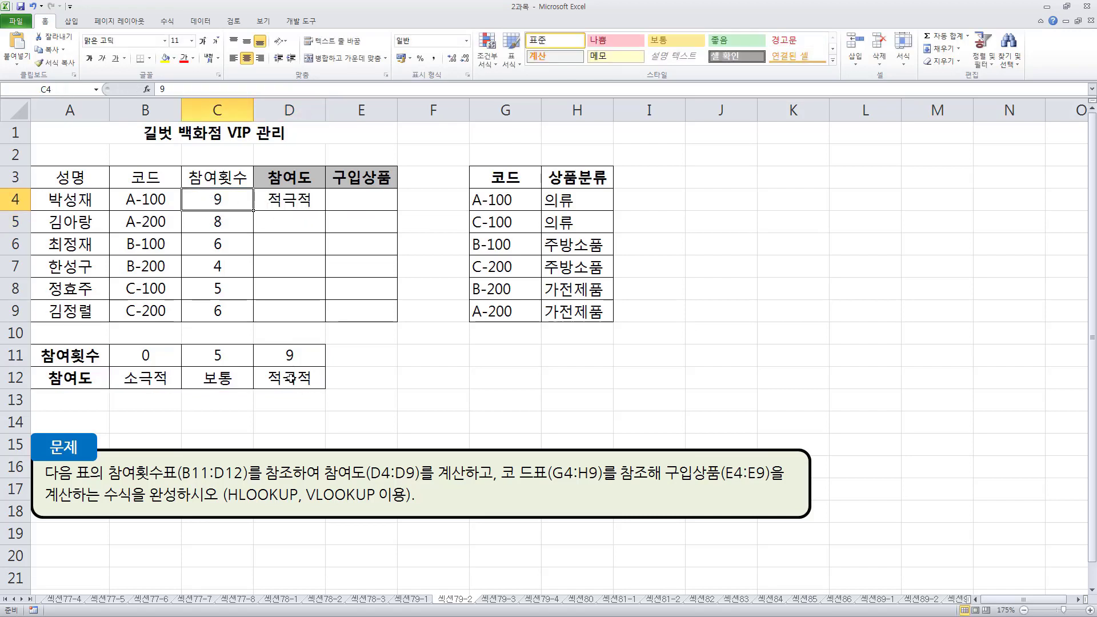
pyautogui.click(320, 204)
pyautogui.moveTo(324, 209); pyautogui.dragTo(322, 317)
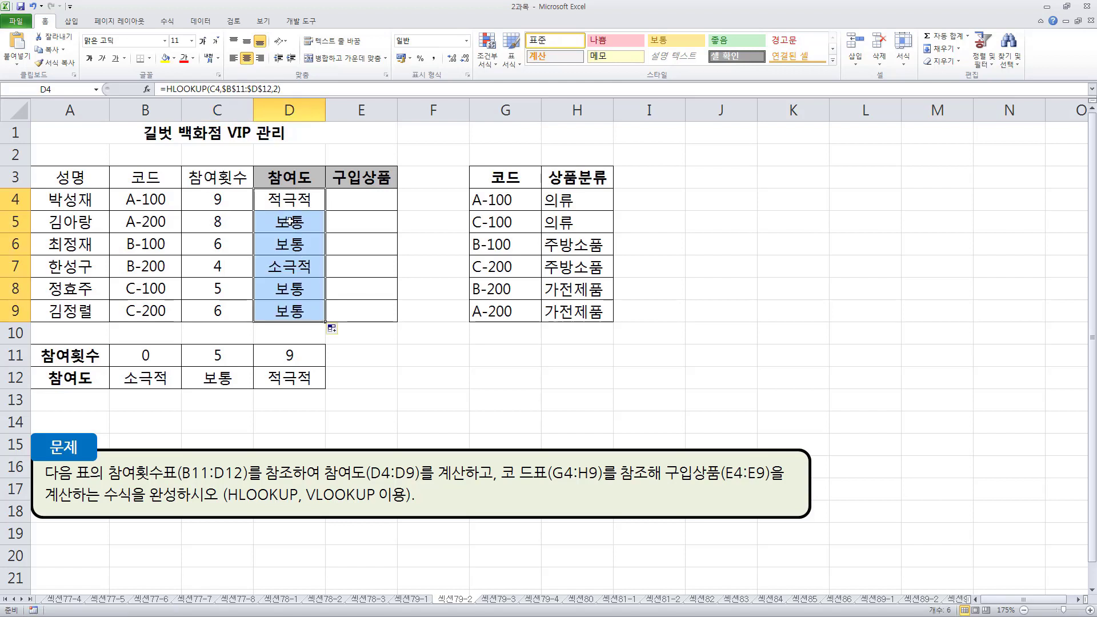
pyautogui.moveTo(290, 221); pyautogui.dragTo(254, 266)
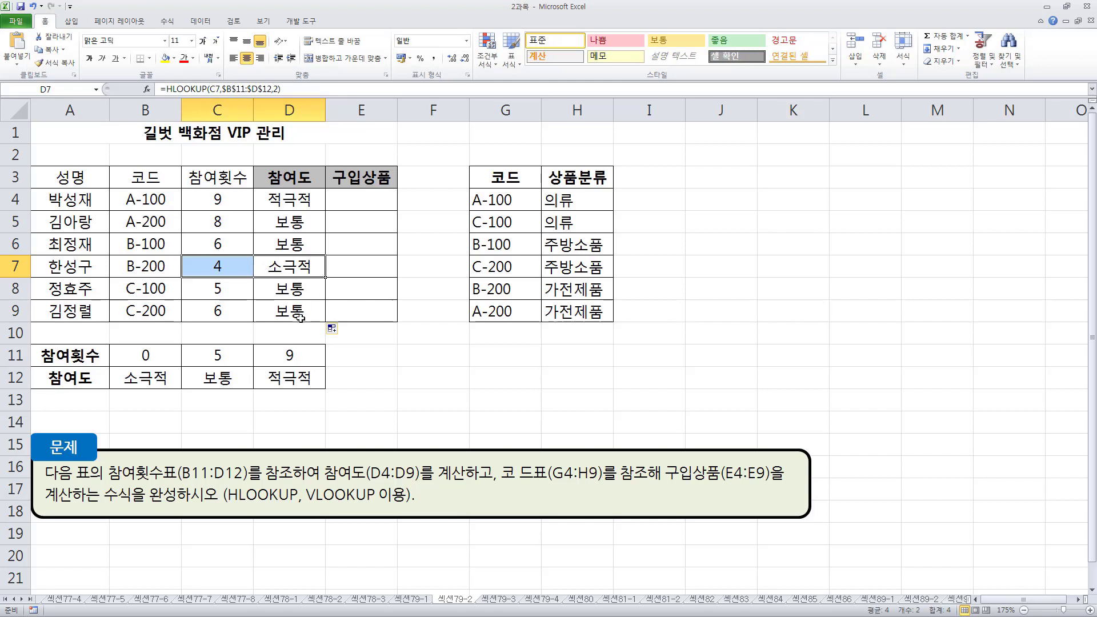
# - Start a VLOOKUP formula in E4 with B4 as the lookup value and G4:H9 as the table range
pyautogui.click(356, 203)
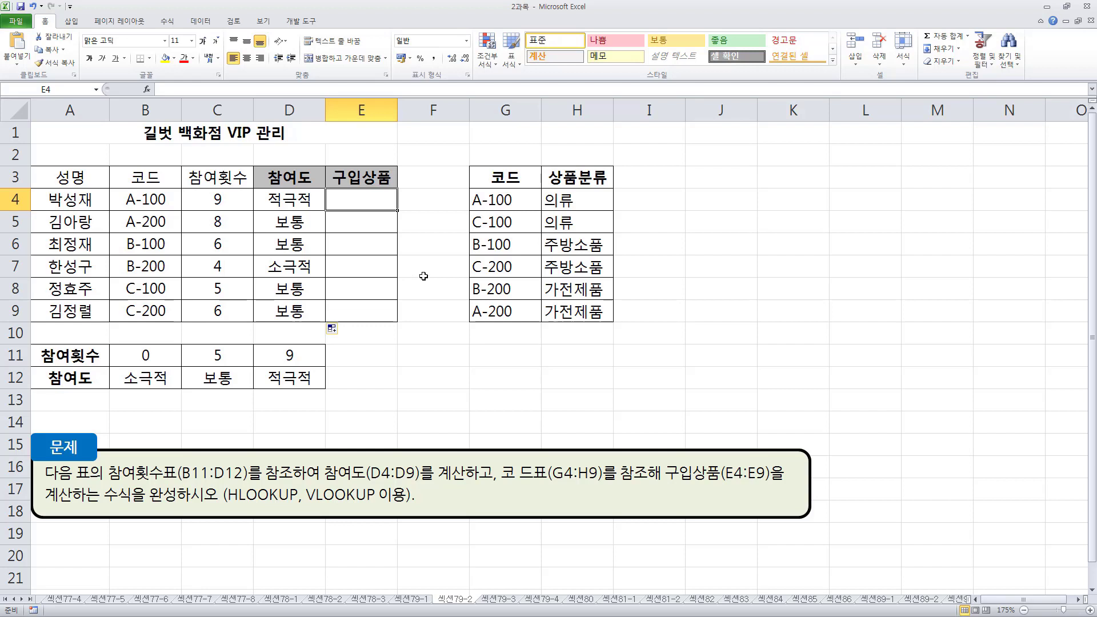
pyautogui.write('=vl')
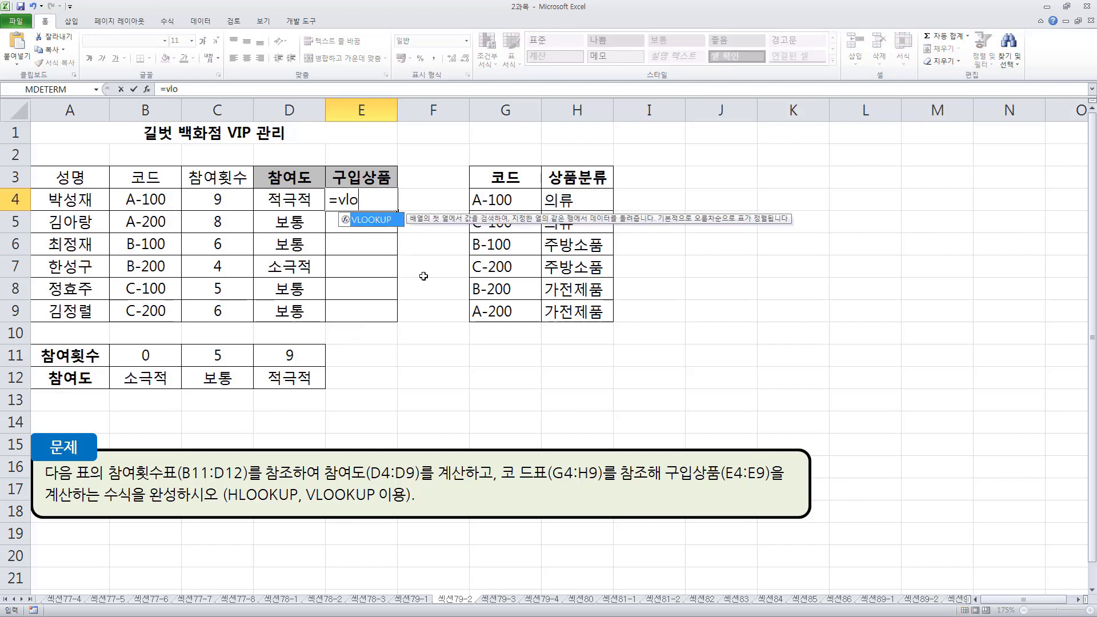
pyautogui.write('o')
pyautogui.press('Tab')
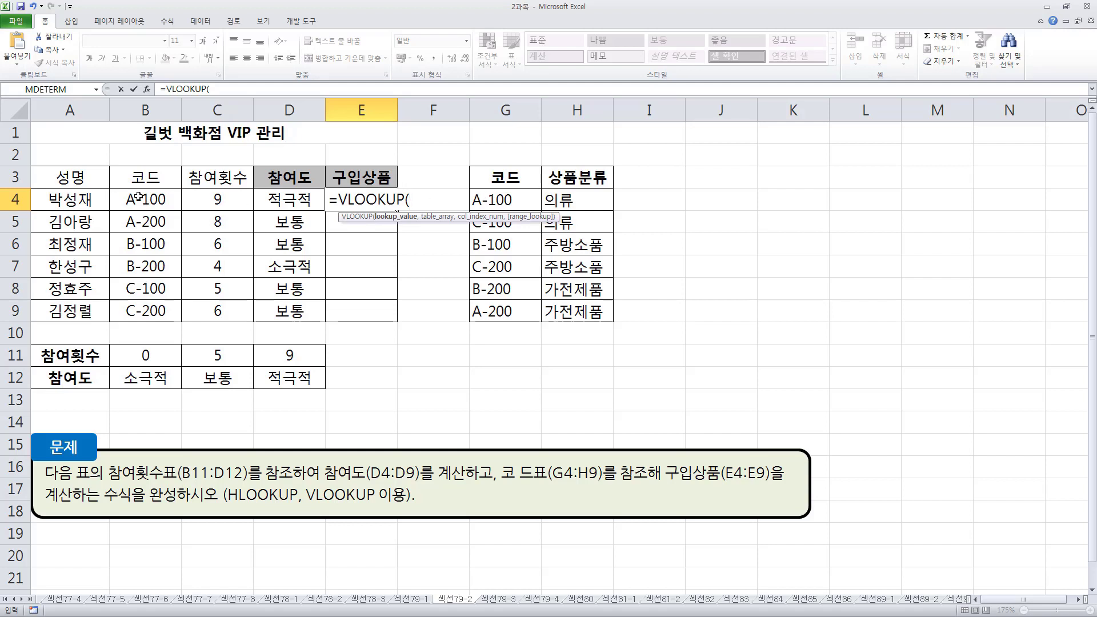
pyautogui.click(160, 199)
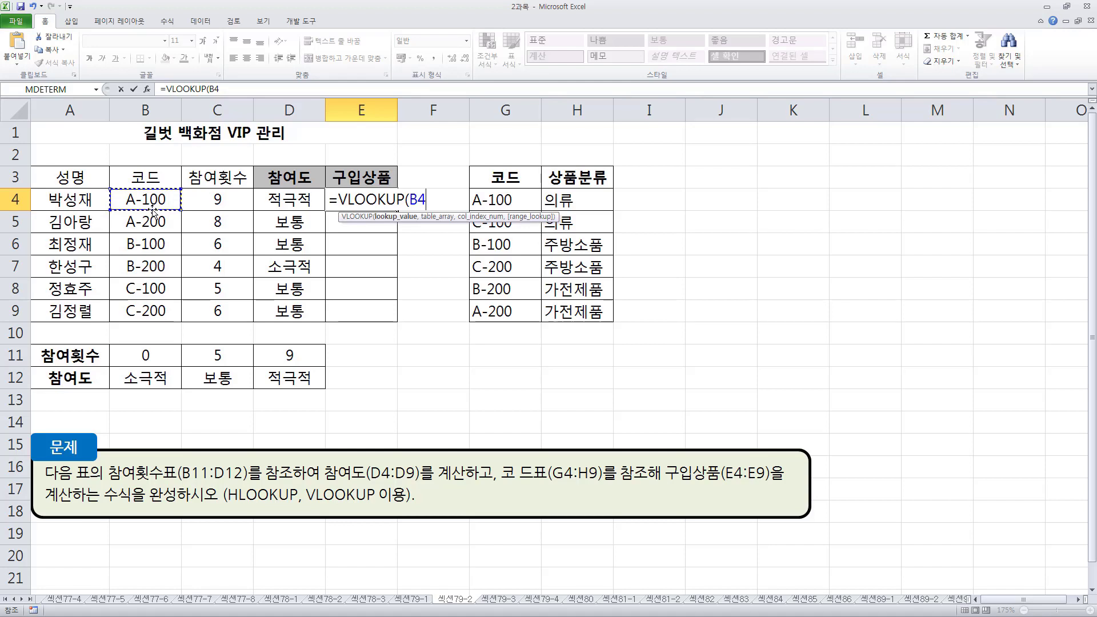
pyautogui.write(',')
pyautogui.moveTo(499, 203); pyautogui.dragTo(569, 318)
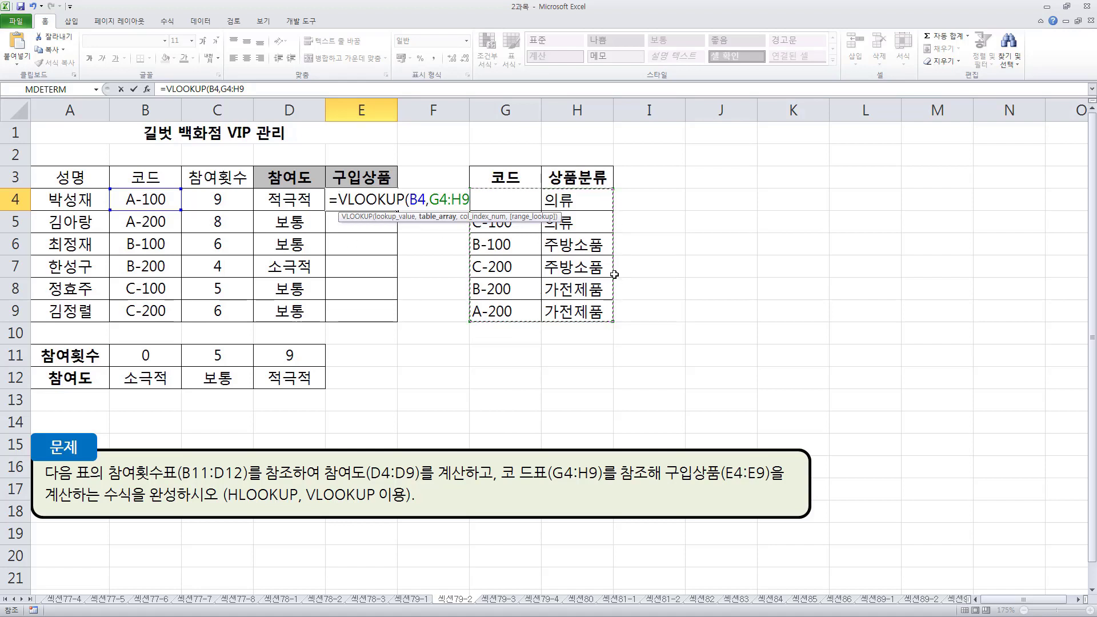
# - Box the code table G4:H9 in magenta ink and clear the ink
pyautogui.hotkey('ctrl', 'shift', 'd')
pyautogui.moveTo(487, 185); pyautogui.dragTo(614, 318)
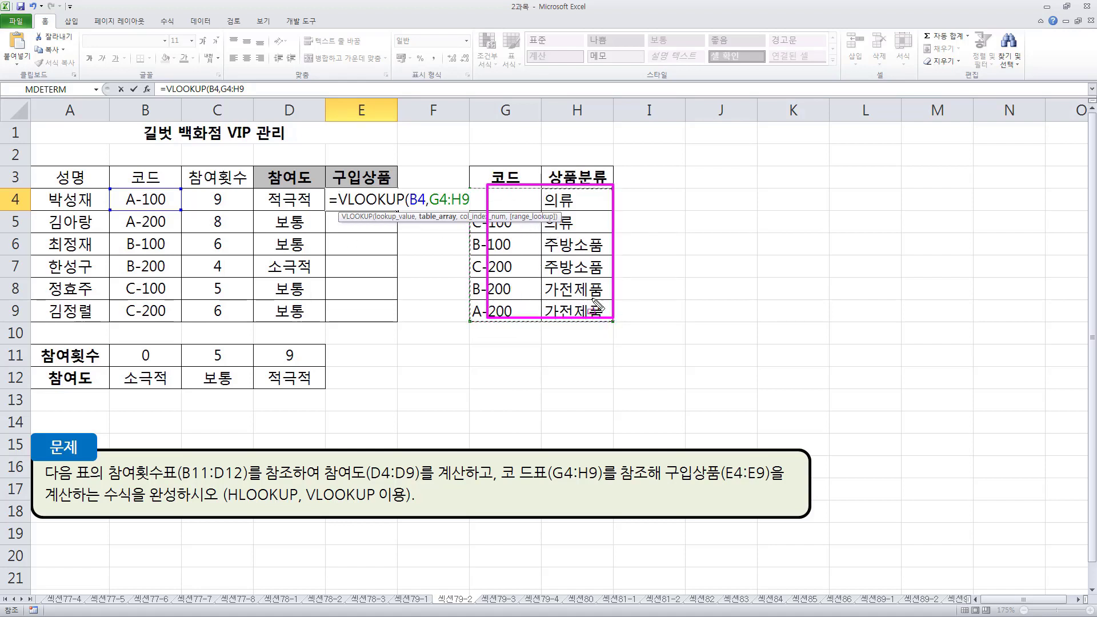
pyautogui.press('Escape')
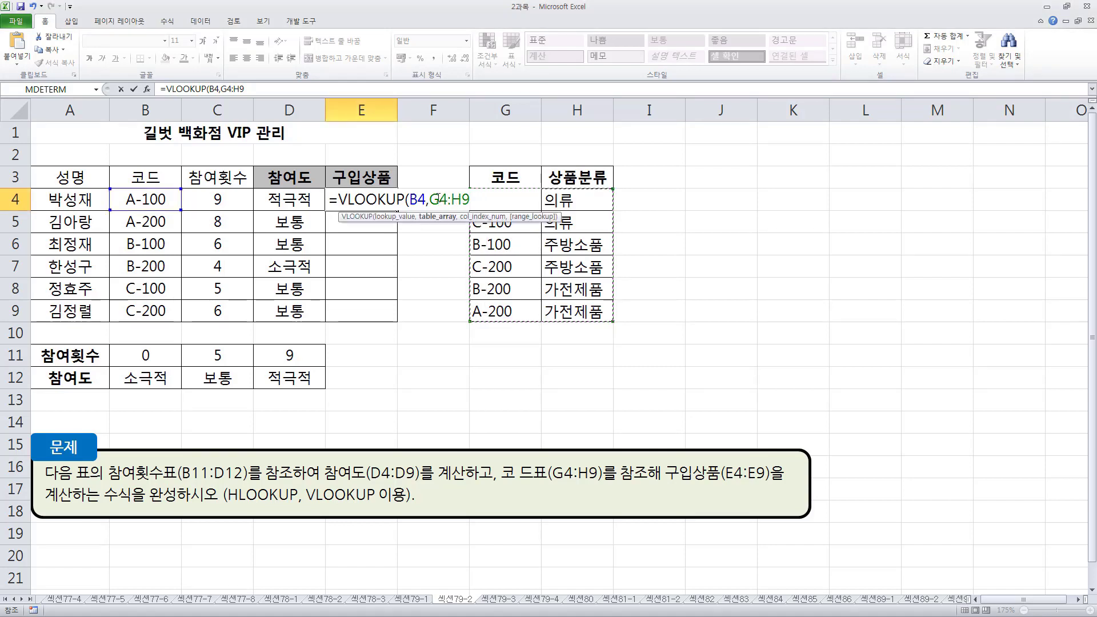
# - Make the table range in the E4 formula absolute as $G$4:$H$9 and continue to the column index argument
pyautogui.moveTo(436, 198); pyautogui.dragTo(461, 200)
pyautogui.press('F4')
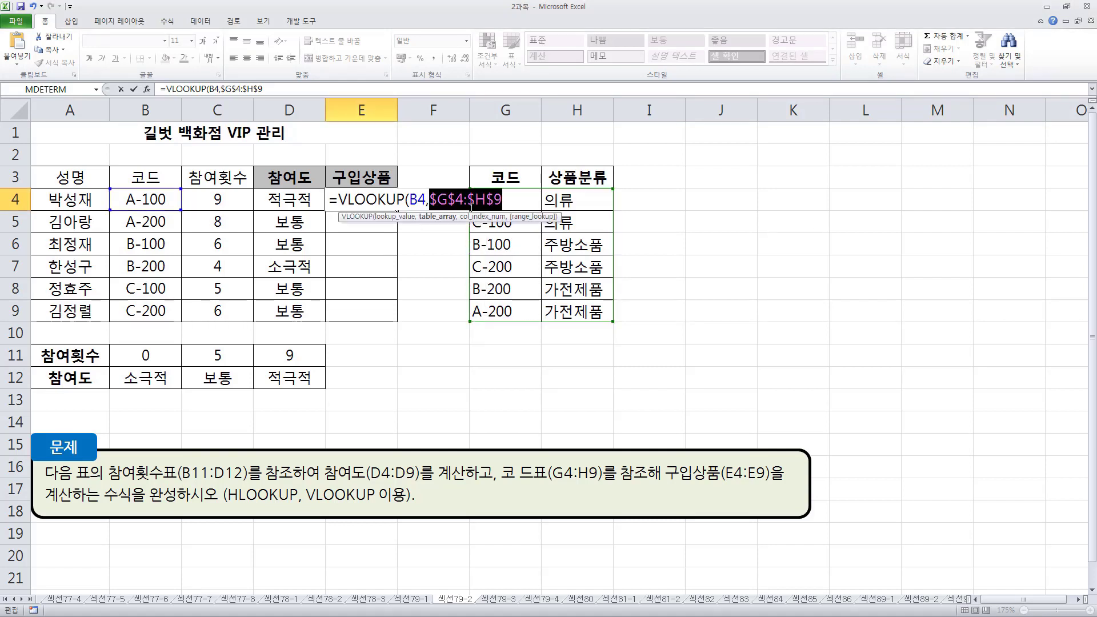
pyautogui.click(503, 199)
pyautogui.write(',')
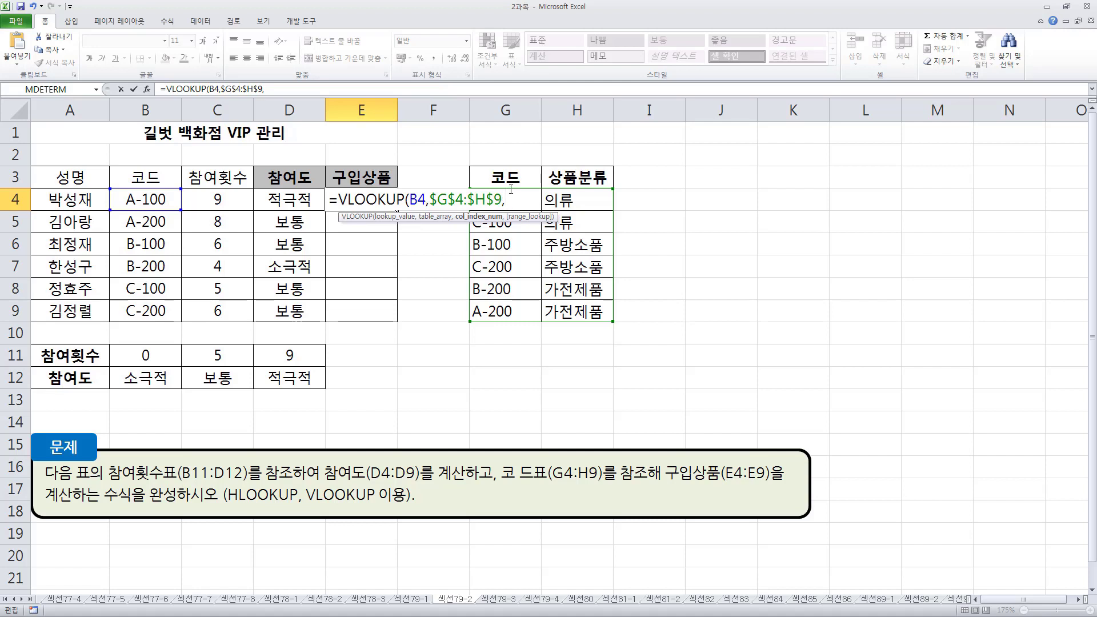
# - Box the code table G4:H9 and its 상품분류 column in magenta ink, and clear the ink
pyautogui.moveTo(472, 187)
pyautogui.mouseDown()
pyautogui.moveTo(563, 318)
pyautogui.moveTo(611, 325)
pyautogui.mouseUp()
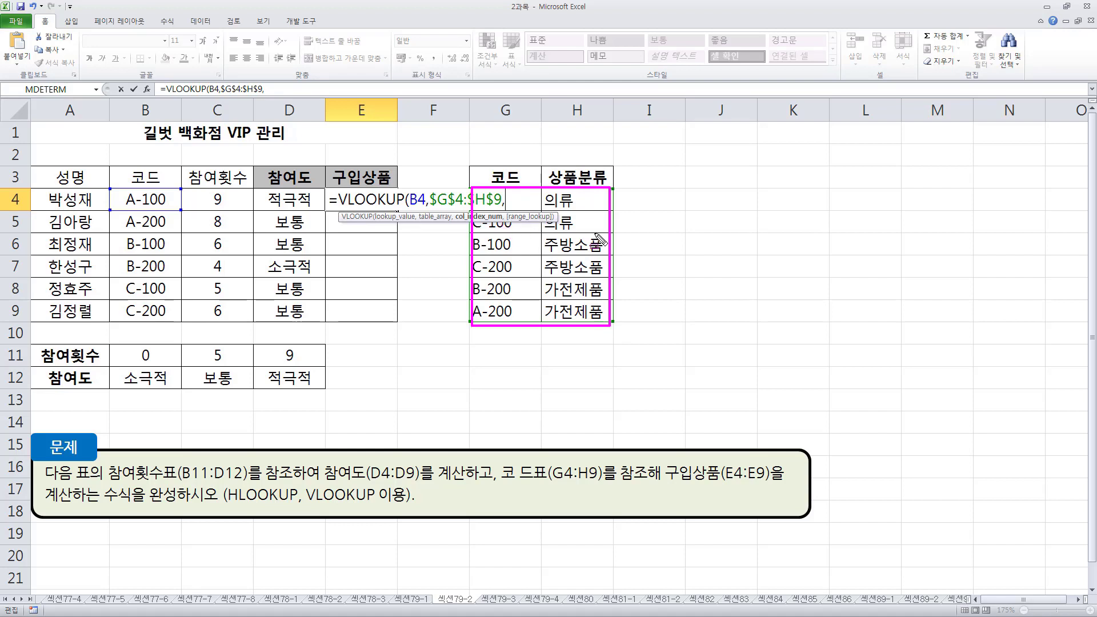
pyautogui.moveTo(571, 138); pyautogui.dragTo(585, 325)
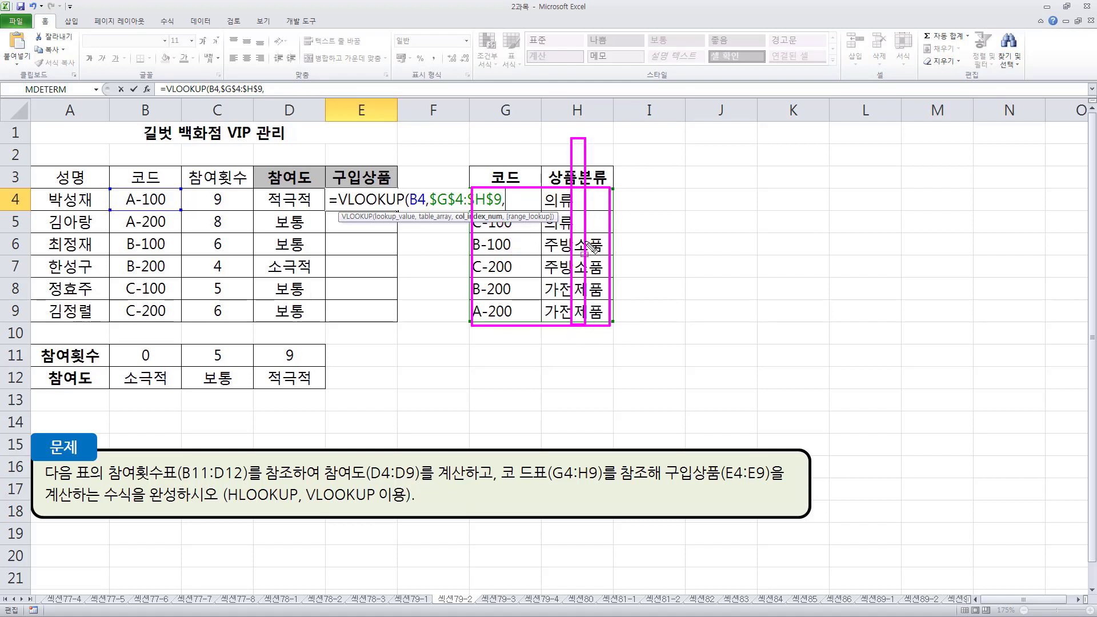
pyautogui.press('Escape')
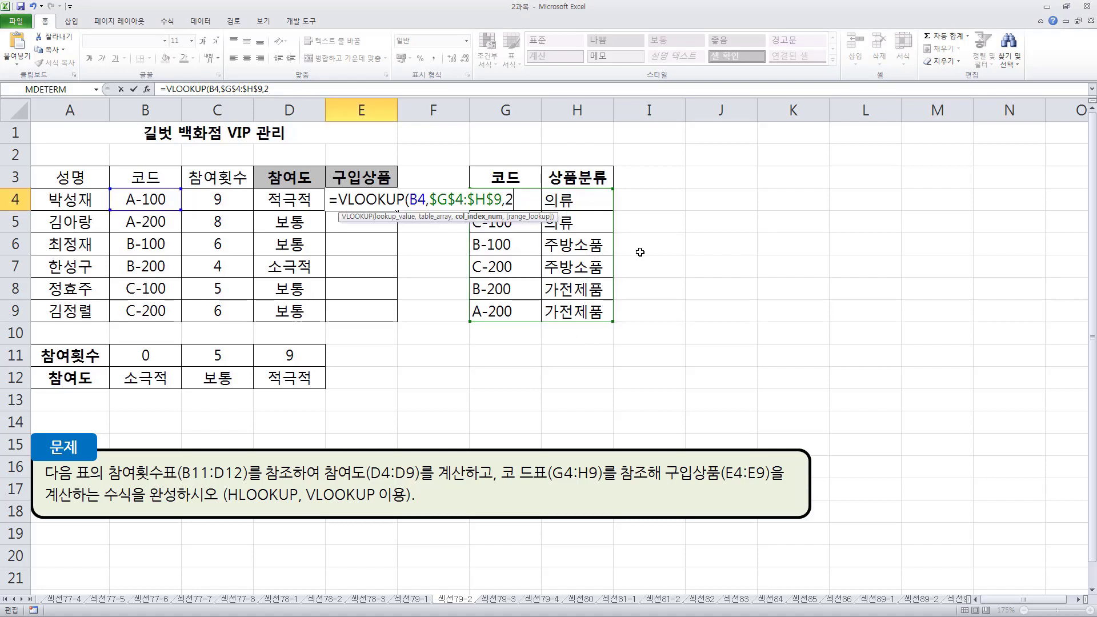
# - Complete the E4 VLOOKUP with column index 2 and FALSE for exact match, and copy it down through E9
pyautogui.write(',f')
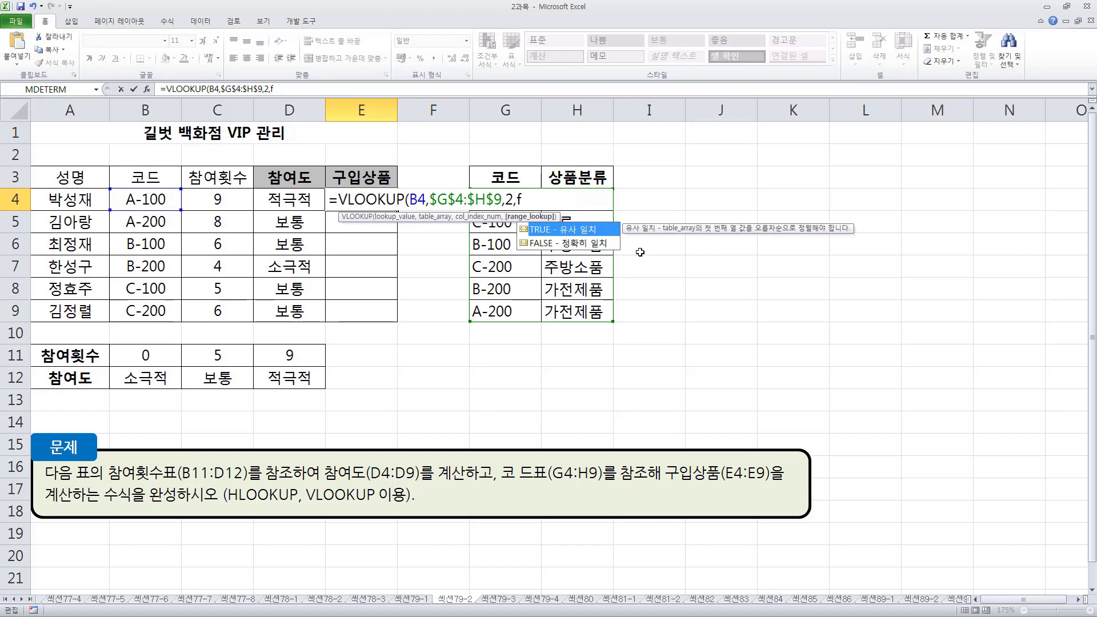
pyautogui.write('alse)')
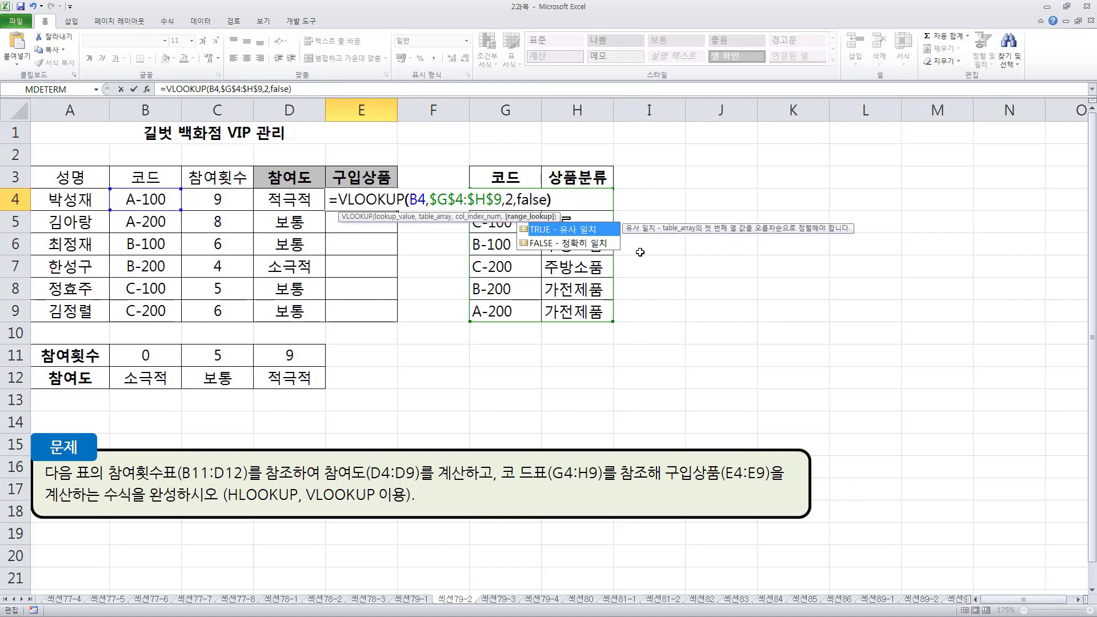
pyautogui.press('Return')
pyautogui.click(356, 204)
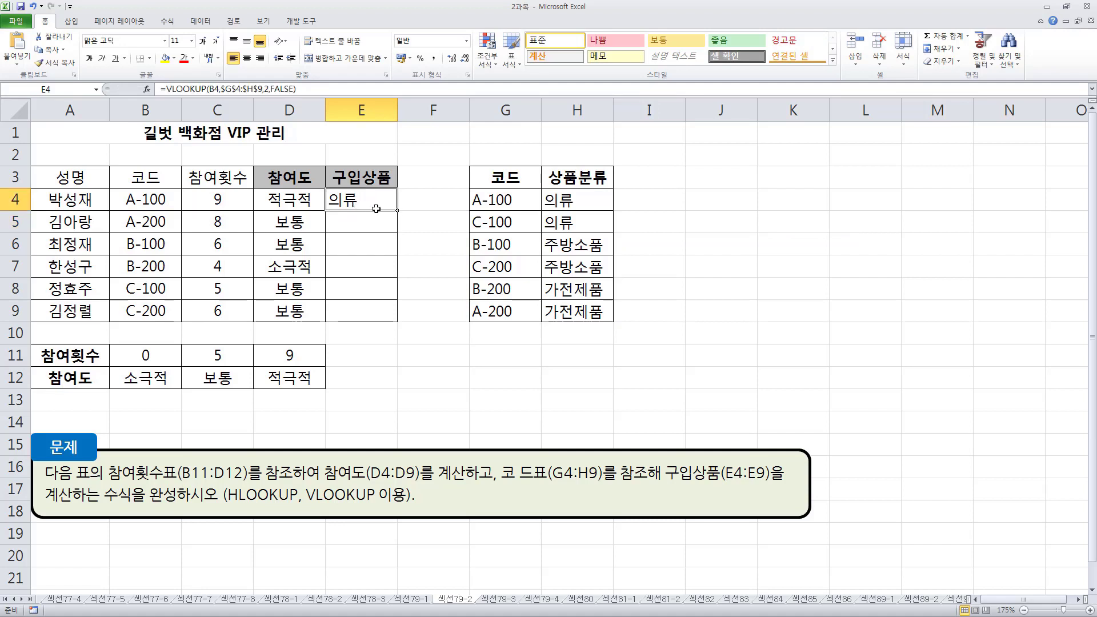
pyautogui.moveTo(397, 210); pyautogui.dragTo(390, 319)
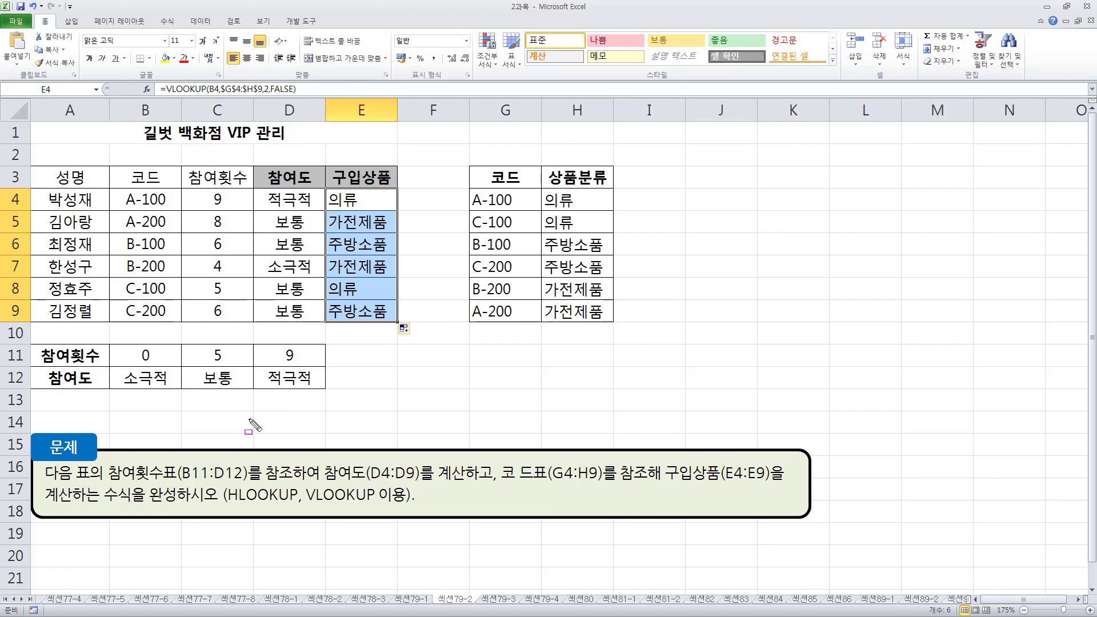
# - Box the lookup ranges B11:D12 and G4:H9 in magenta ink to compare their layouts, and clear the ink
pyautogui.moveTo(110, 344)
pyautogui.mouseDown()
pyautogui.moveTo(140, 381)
pyautogui.moveTo(318, 396)
pyautogui.mouseUp()
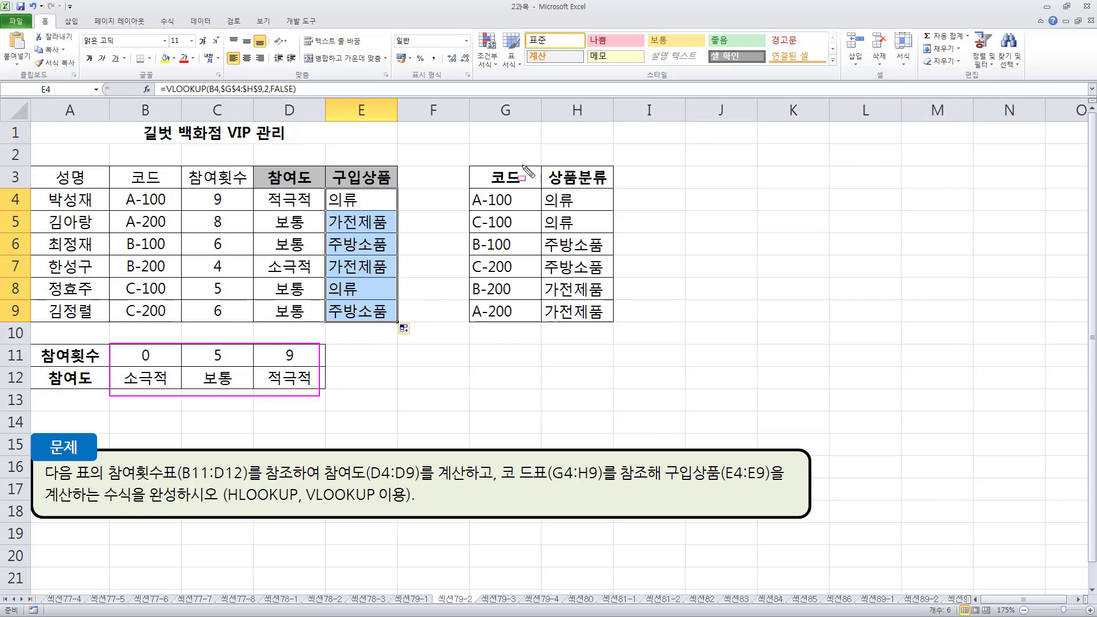
pyautogui.moveTo(464, 186)
pyautogui.mouseDown()
pyautogui.moveTo(612, 339)
pyautogui.moveTo(597, 330)
pyautogui.mouseUp()
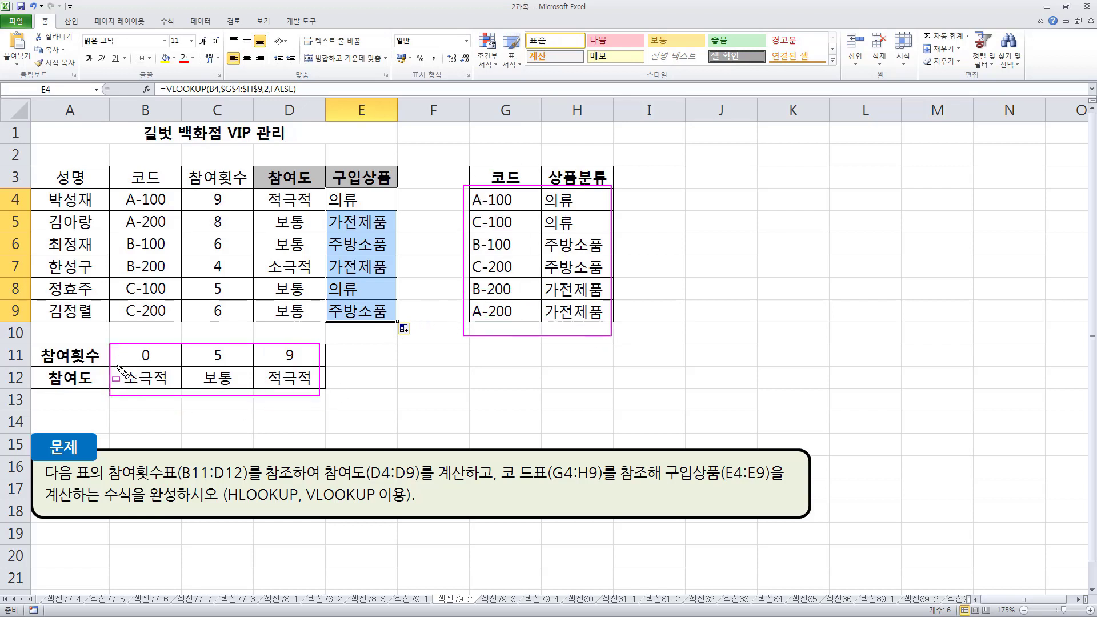
pyautogui.moveTo(533, 245); pyautogui.dragTo(538, 241)
pyautogui.press('Escape')
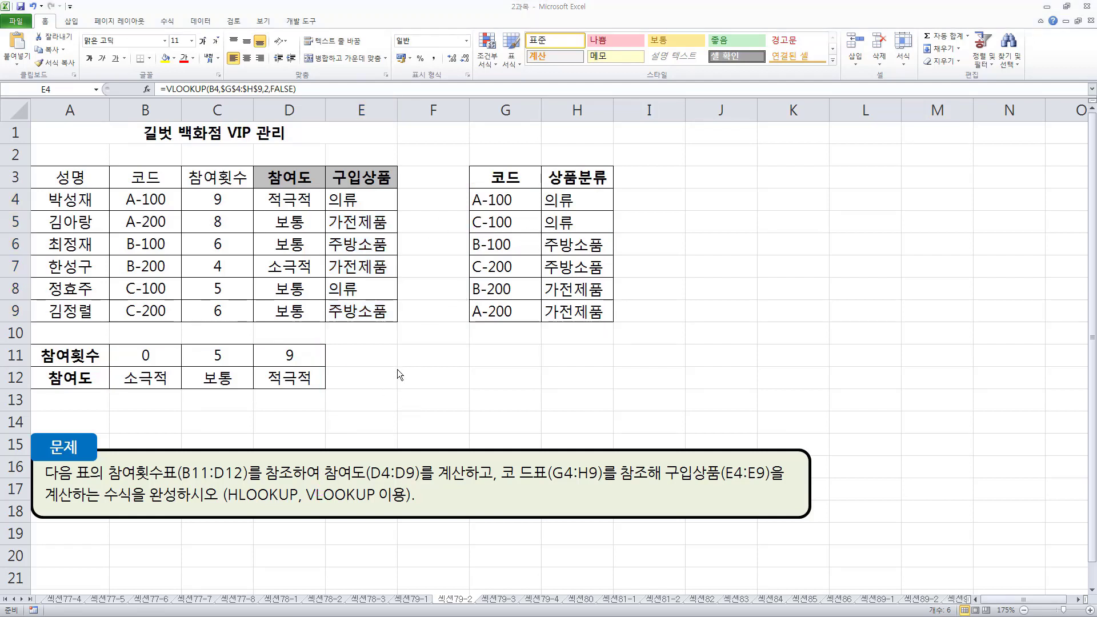
# - Go to the 섹션79-3 sheet and mark the array formula and simultaneous-result requirements in the problem text, clearing the ink
pyautogui.click(486, 602)
pyautogui.press('ctrl')
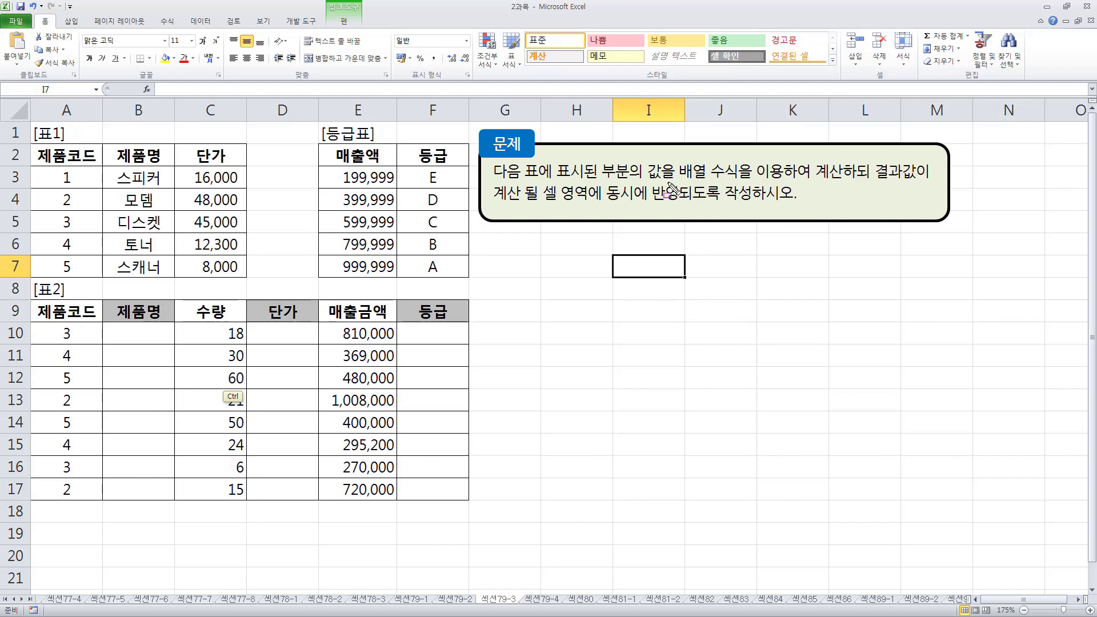
pyautogui.moveTo(680, 181); pyautogui.dragTo(743, 181)
pyautogui.moveTo(874, 185); pyautogui.dragTo(932, 184)
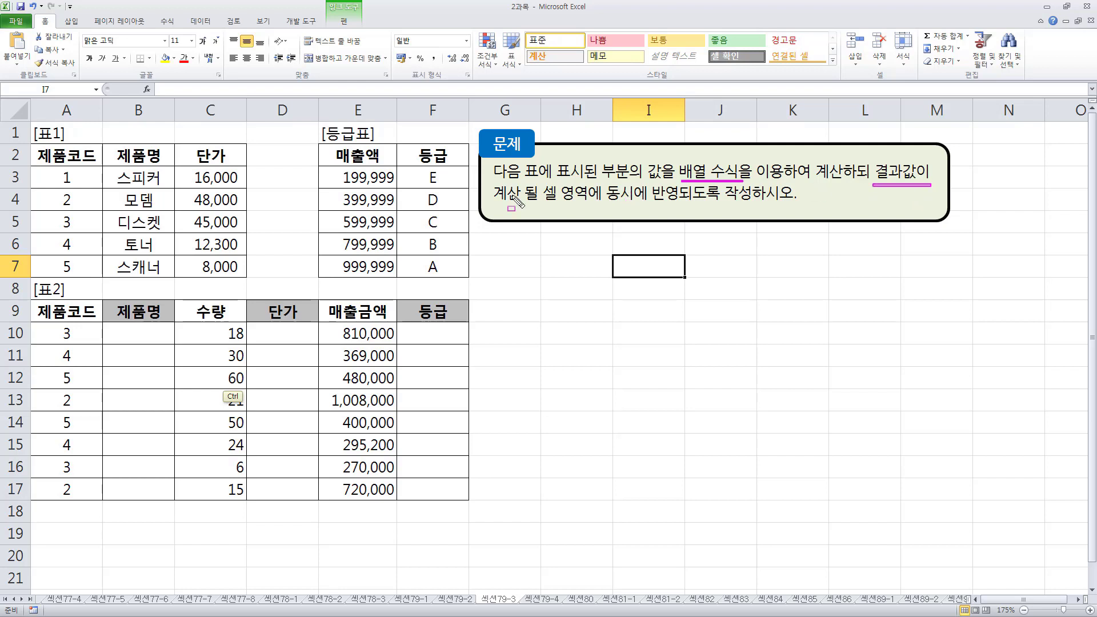
pyautogui.moveTo(504, 207)
pyautogui.mouseDown()
pyautogui.moveTo(601, 207)
pyautogui.moveTo(602, 181)
pyautogui.moveTo(766, 209)
pyautogui.mouseUp()
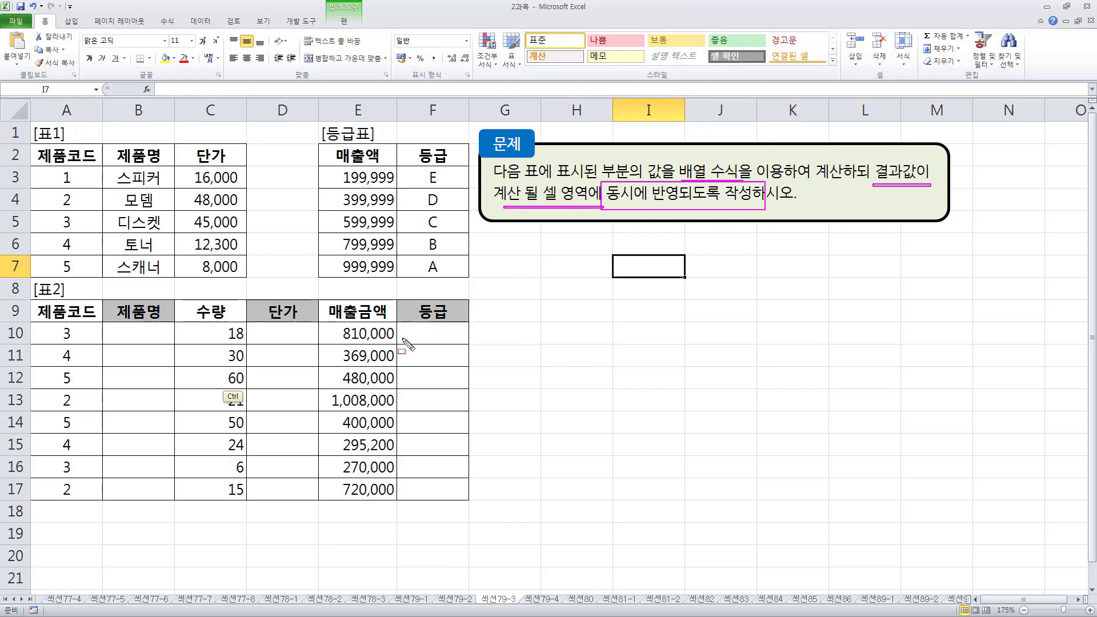
pyautogui.press('Escape')
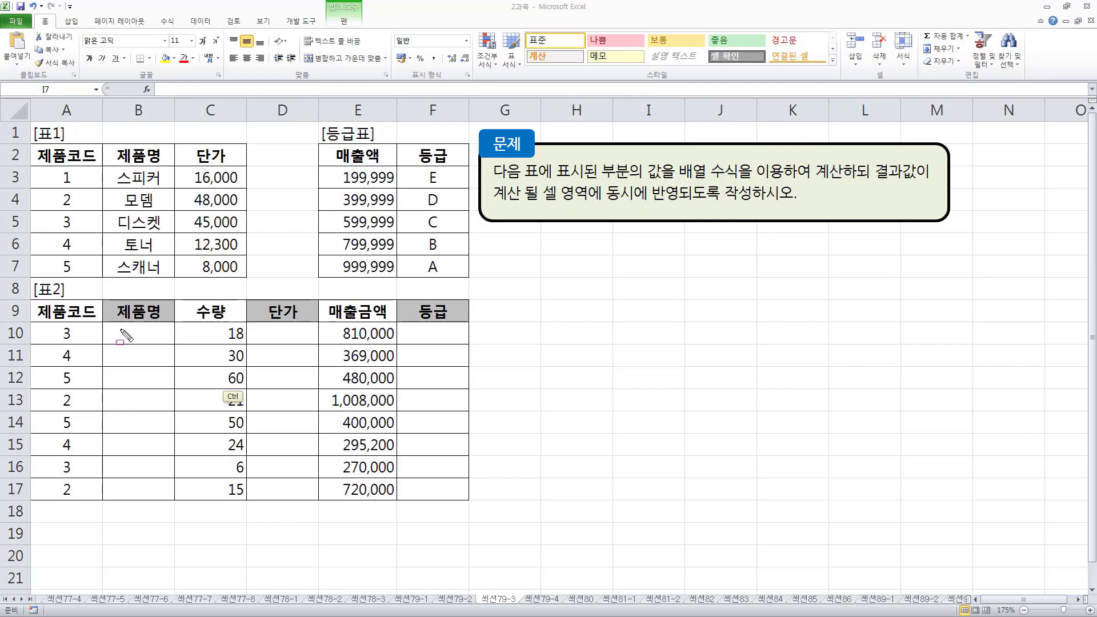
# - Box the empty 제품명, 단가 and 등급 columns of 표2 and their source tables 표1 and 등급표 in ink, and clear it
pyautogui.moveTo(114, 327); pyautogui.dragTo(172, 500)
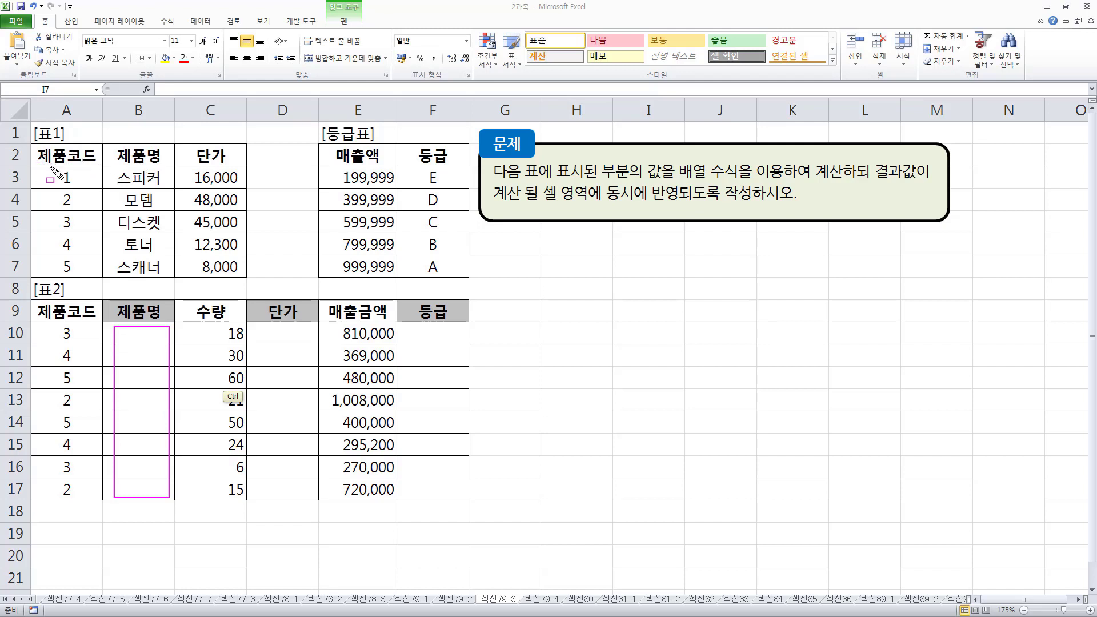
pyautogui.moveTo(40, 180)
pyautogui.mouseDown()
pyautogui.moveTo(194, 170)
pyautogui.moveTo(245, 251)
pyautogui.moveTo(243, 281)
pyautogui.mouseUp()
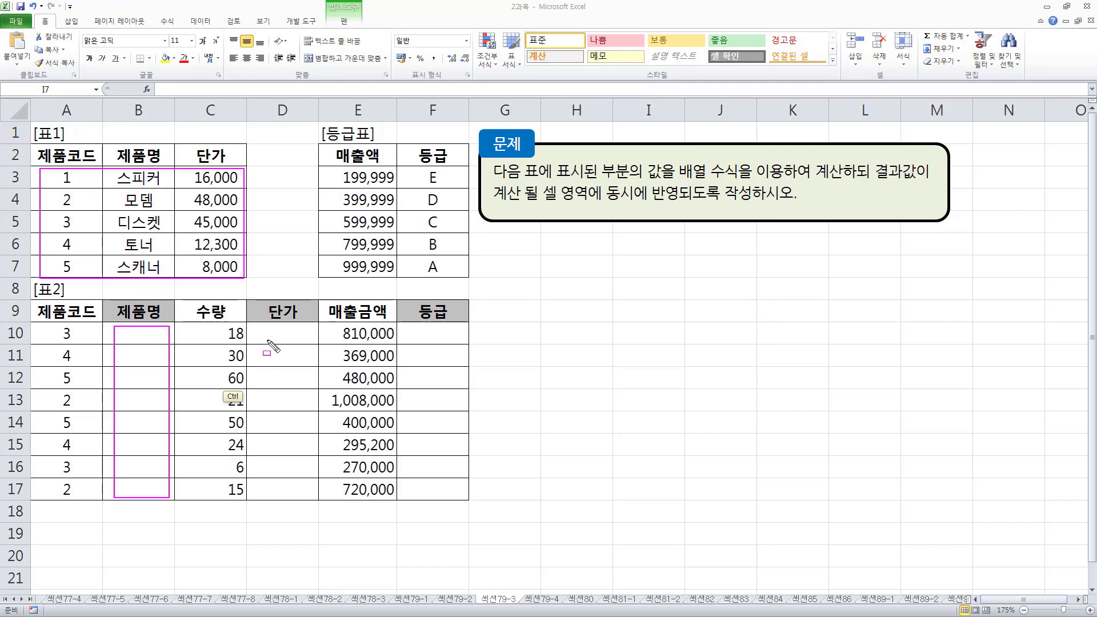
pyautogui.moveTo(264, 333)
pyautogui.mouseDown()
pyautogui.moveTo(264, 403)
pyautogui.moveTo(300, 492)
pyautogui.mouseUp()
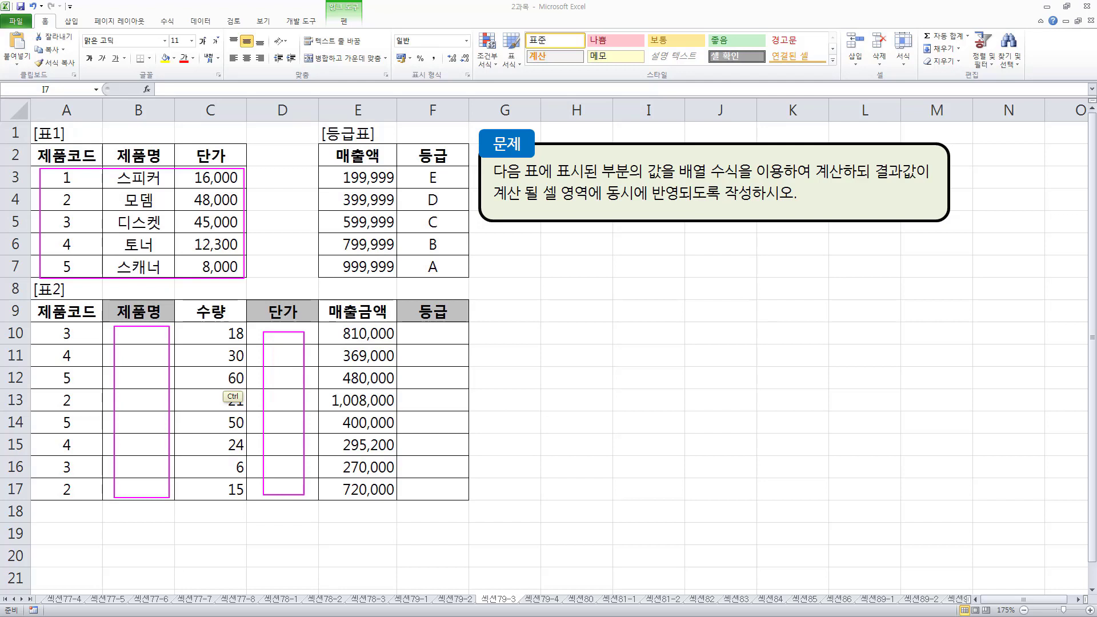
pyautogui.moveTo(424, 334)
pyautogui.mouseDown()
pyautogui.moveTo(440, 473)
pyautogui.moveTo(424, 335)
pyautogui.mouseUp()
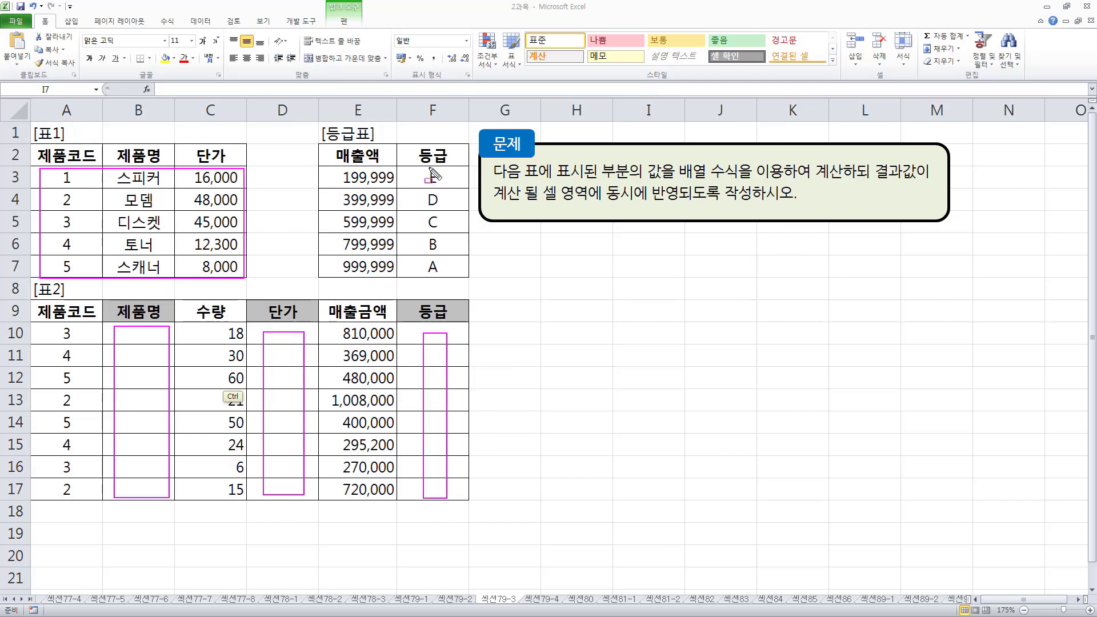
pyautogui.moveTo(318, 144)
pyautogui.mouseDown()
pyautogui.moveTo(480, 289)
pyautogui.moveTo(472, 279)
pyautogui.mouseUp()
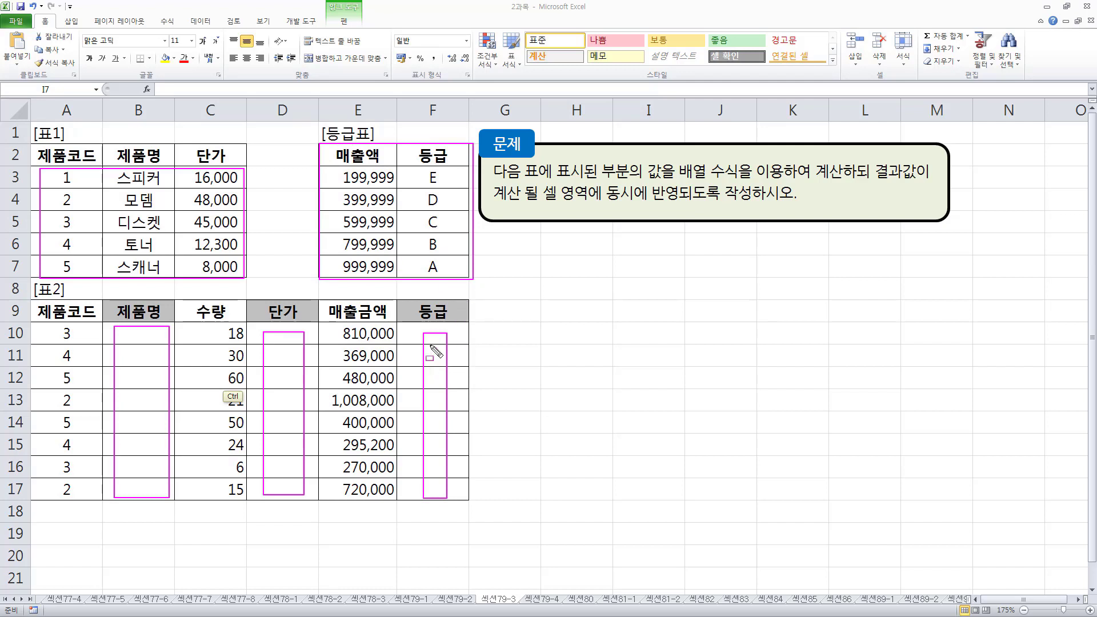
pyautogui.press('Escape')
# - Box the 제품코드 and 제품명 columns in both 표2 and 표1 in magenta ink, and clear the ink
pyautogui.hotkey('ctrl', 'shift', 'd')
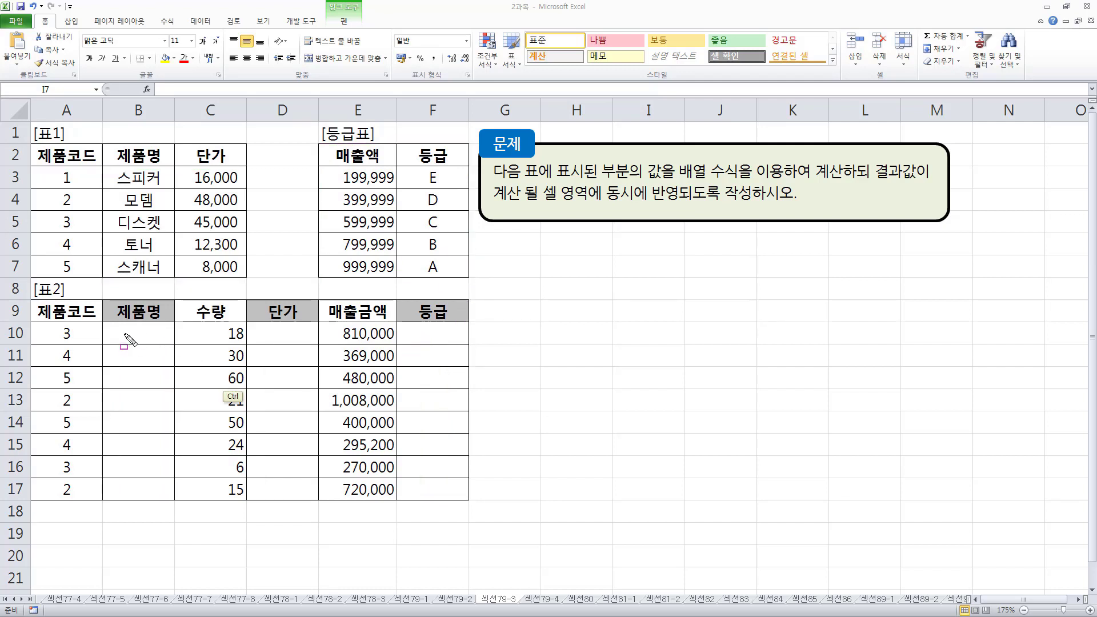
pyautogui.moveTo(109, 332)
pyautogui.mouseDown()
pyautogui.moveTo(159, 509)
pyautogui.moveTo(173, 502)
pyautogui.mouseUp()
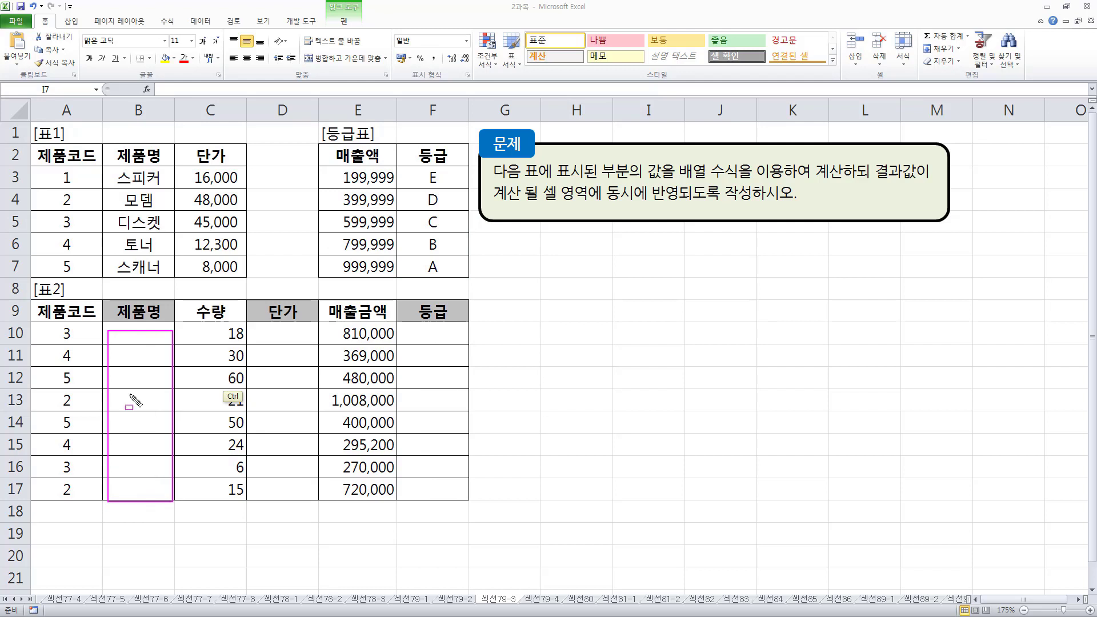
pyautogui.moveTo(50, 323); pyautogui.dragTo(70, 494)
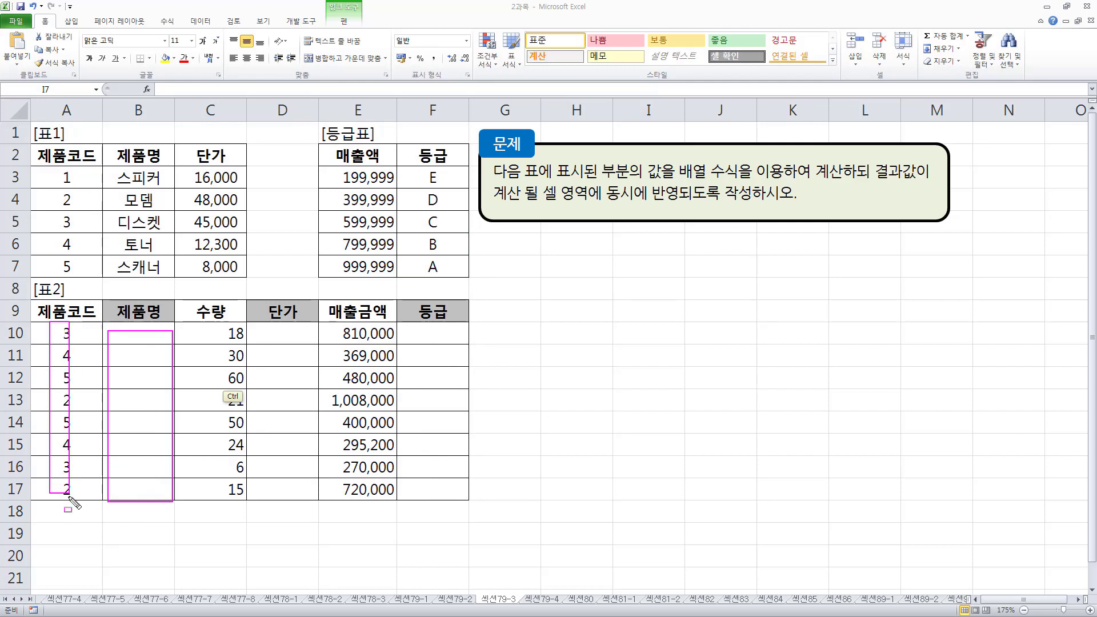
pyautogui.moveTo(47, 170); pyautogui.dragTo(170, 288)
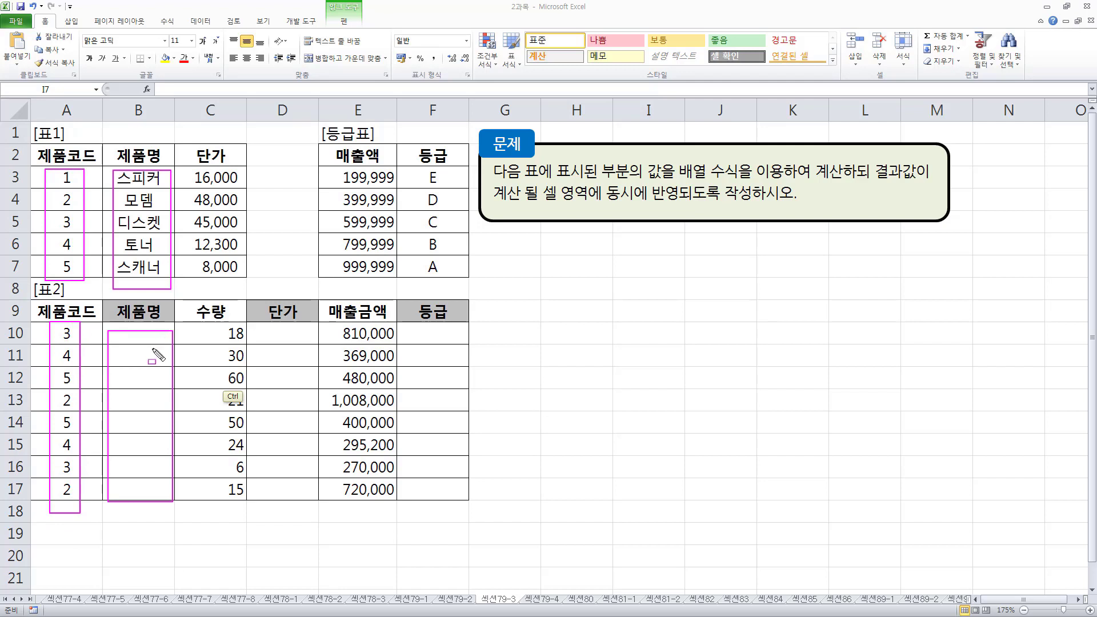
pyautogui.press('Escape')
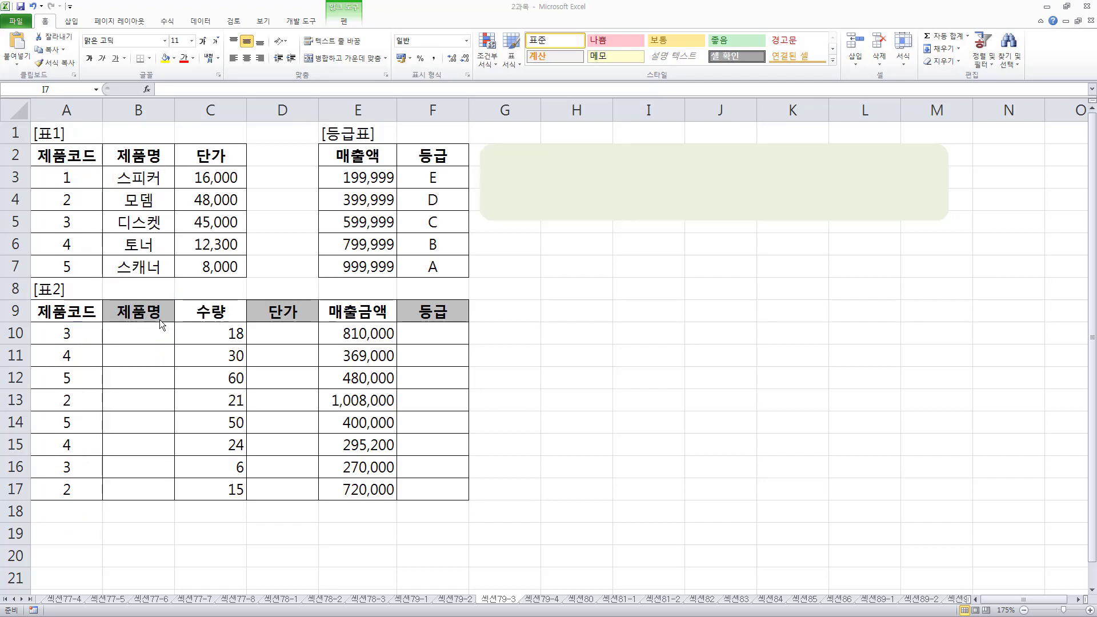
# - Box the 표1 product codes A3:A7 and the problem's simultaneous-result wording in magenta ink, clearing the ink each time
pyautogui.moveTo(52, 166); pyautogui.dragTo(85, 280)
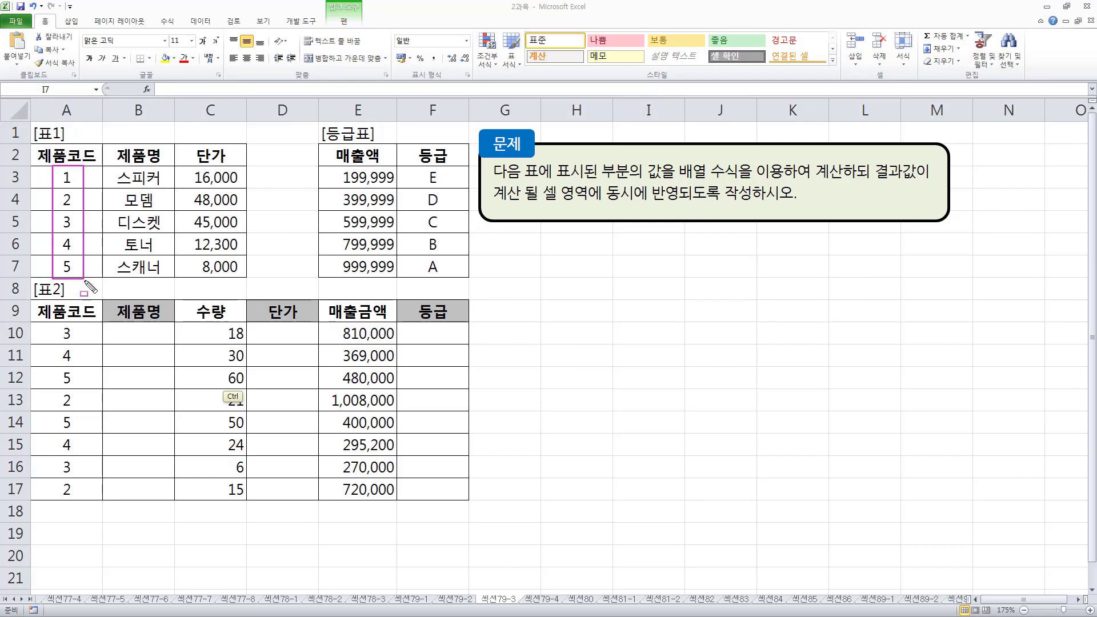
pyautogui.press('Escape')
pyautogui.hotkey('ctrl', '2')
pyautogui.moveTo(876, 151); pyautogui.dragTo(945, 187)
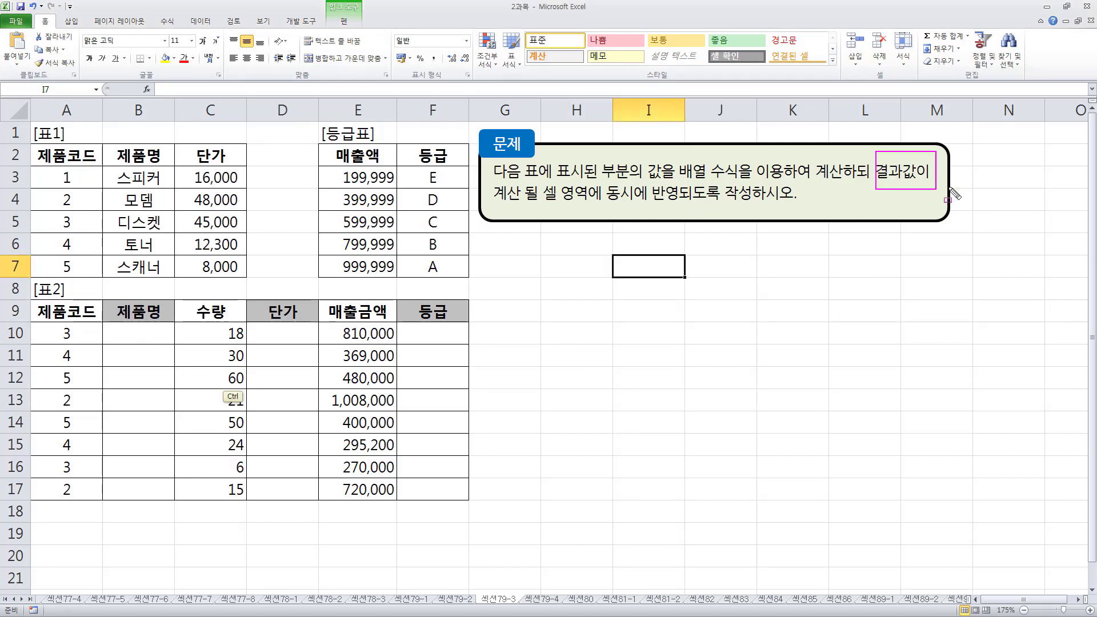
pyautogui.moveTo(494, 182); pyautogui.dragTo(713, 211)
pyautogui.press('Escape')
# - Start a VLOOKUP formula over the selected range B10:B17 with A10:A17 as the lookup values
pyautogui.moveTo(139, 333); pyautogui.dragTo(161, 489)
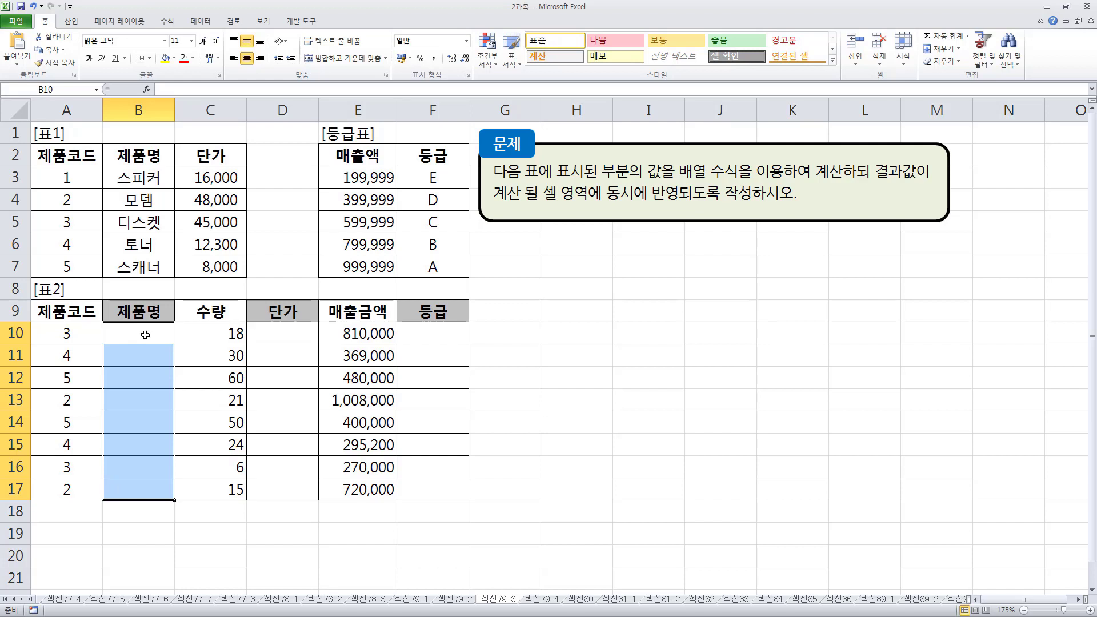
pyautogui.write('=')
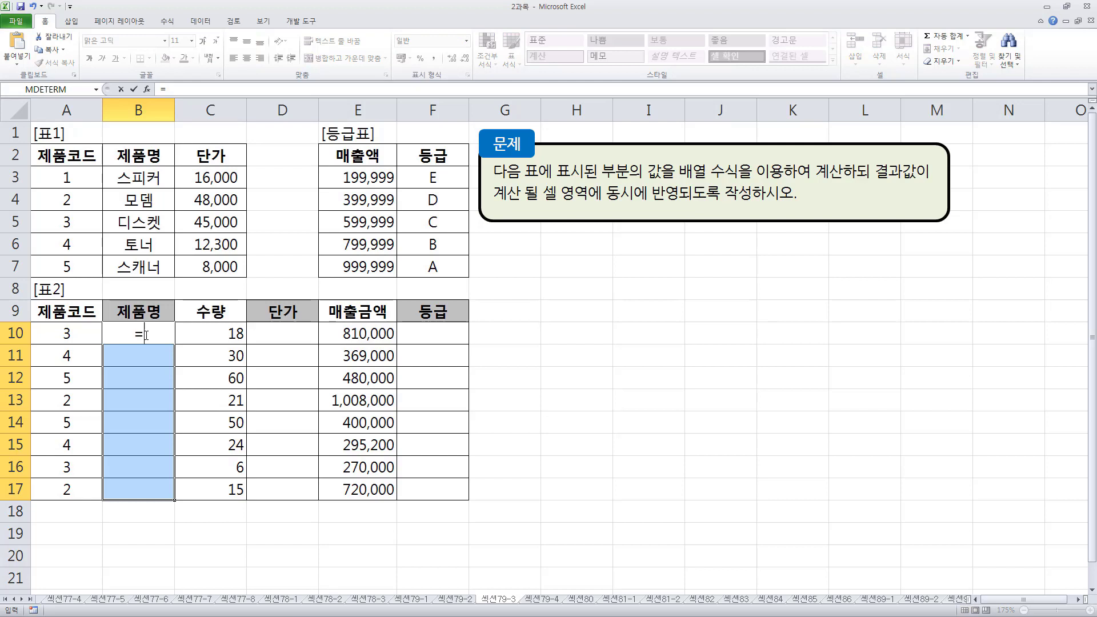
pyautogui.write('vla')
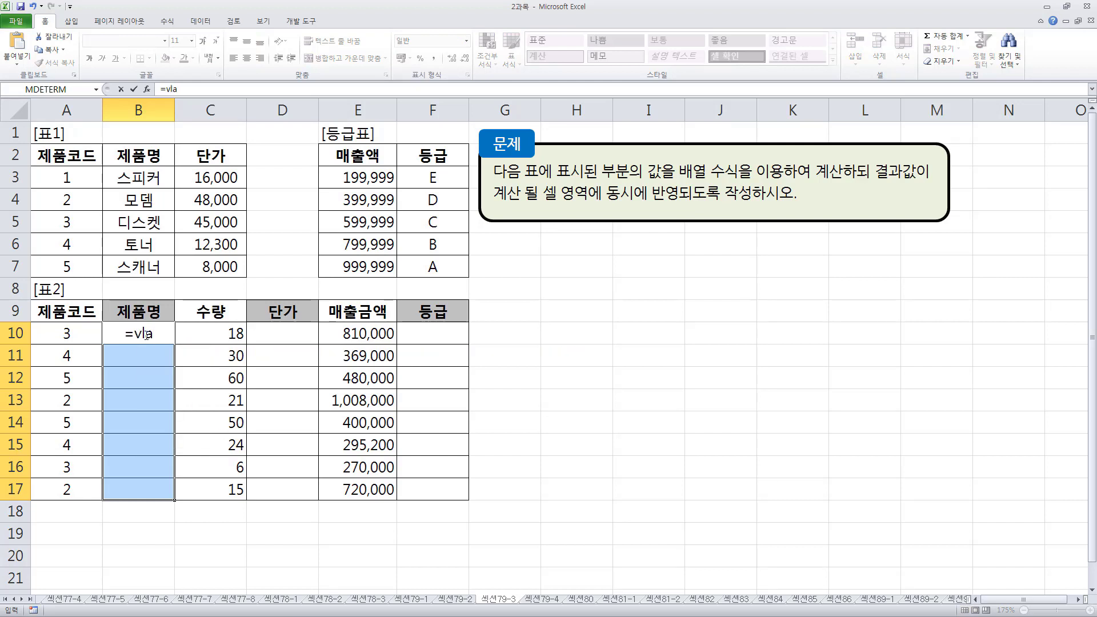
pyautogui.press('BackSpace')
pyautogui.press('Tab')
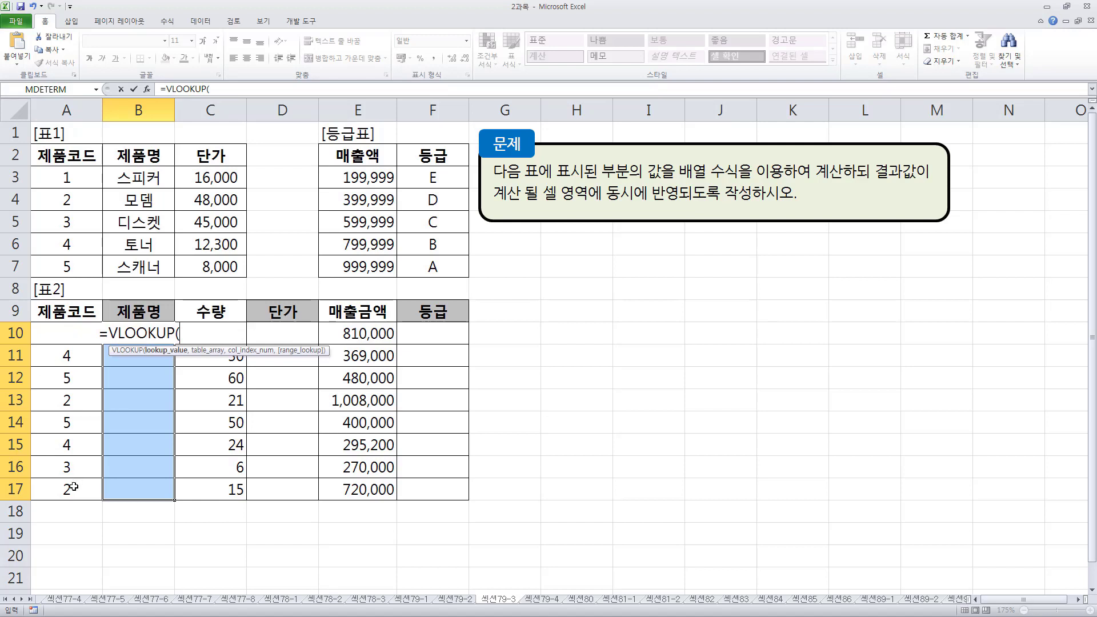
pyautogui.moveTo(73, 486); pyautogui.dragTo(74, 338)
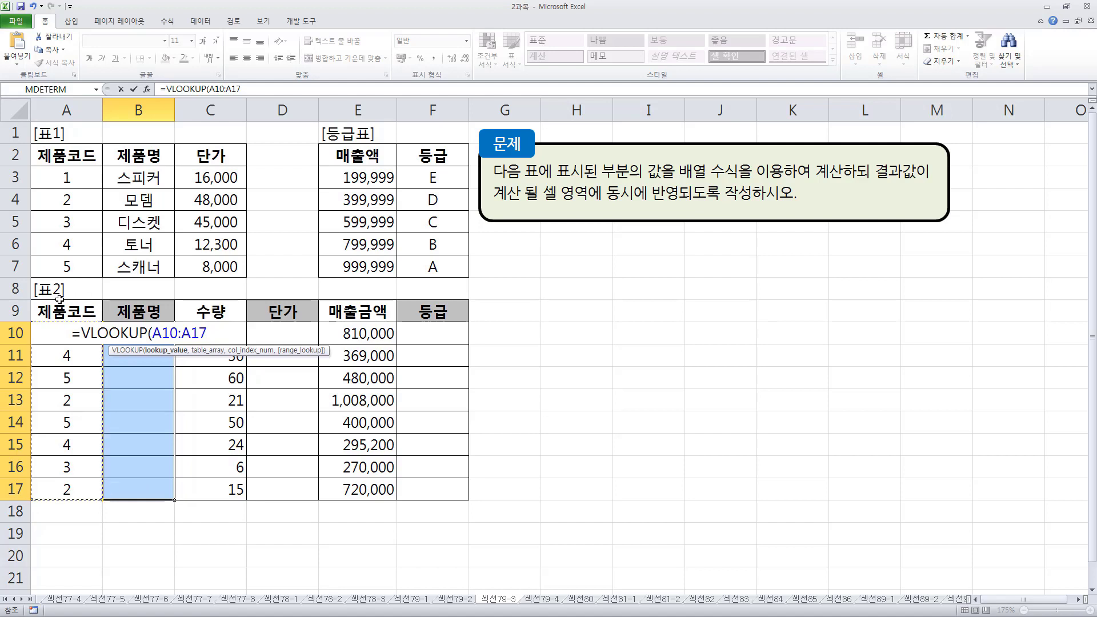
pyautogui.write(',')
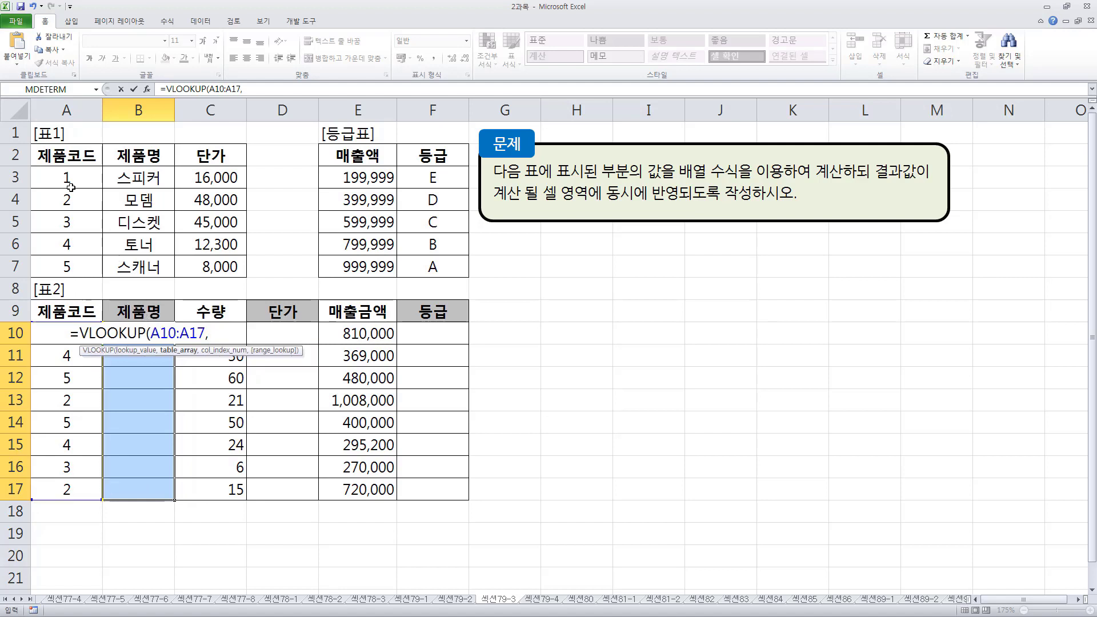
# - Complete the 제품명 VLOOKUP with table range A3:C7 and column index 2, and enter it as an array formula over B10:B17
pyautogui.moveTo(62, 176); pyautogui.dragTo(206, 280)
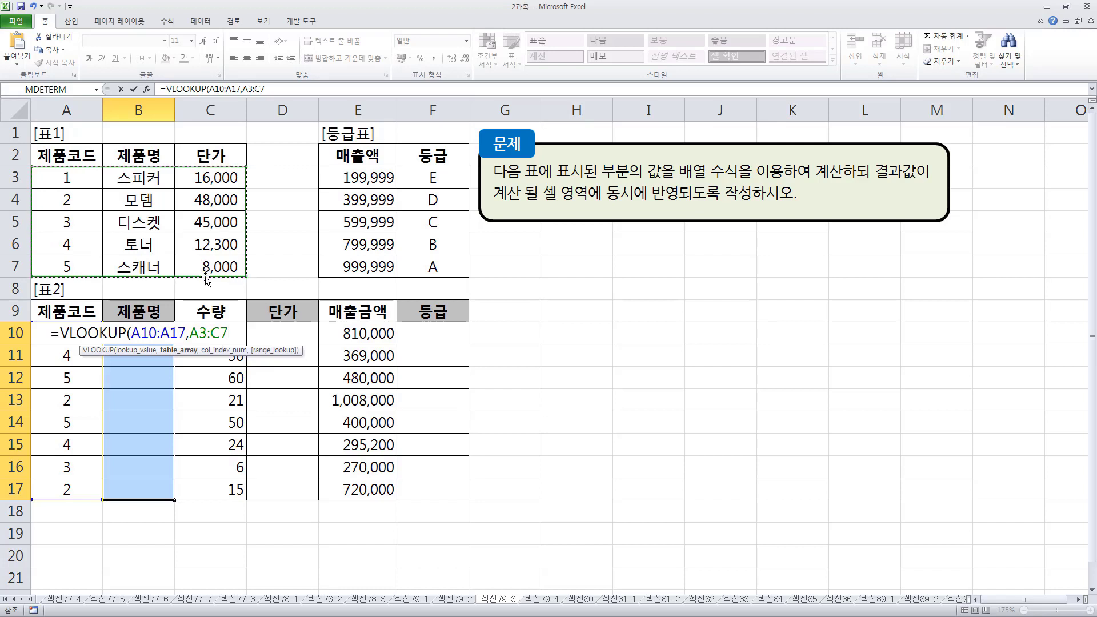
pyautogui.write(',')
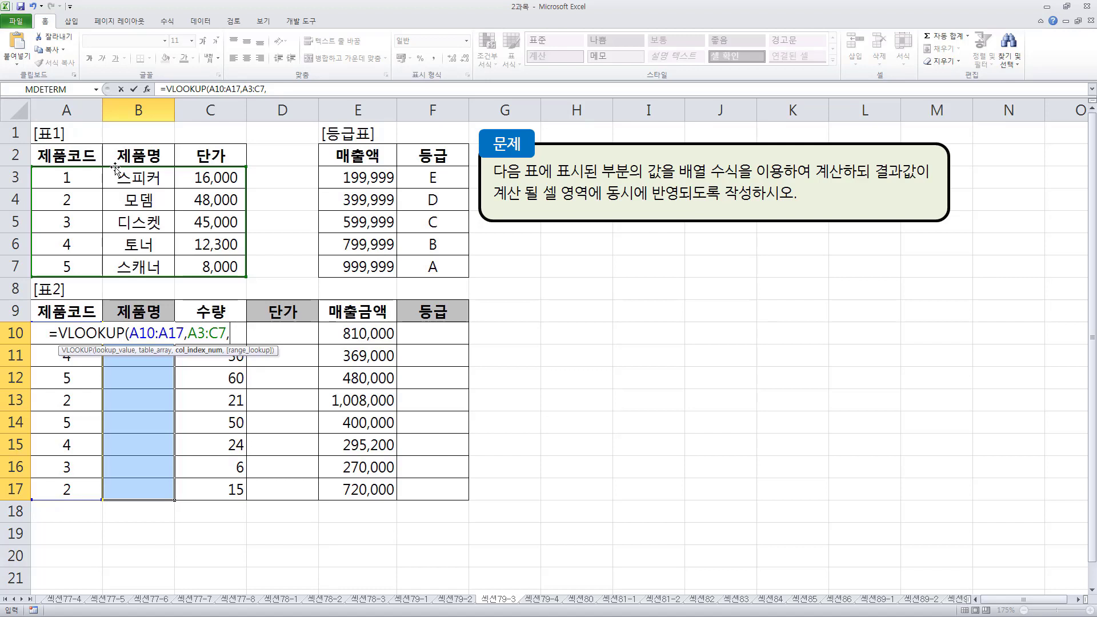
pyautogui.write('2')
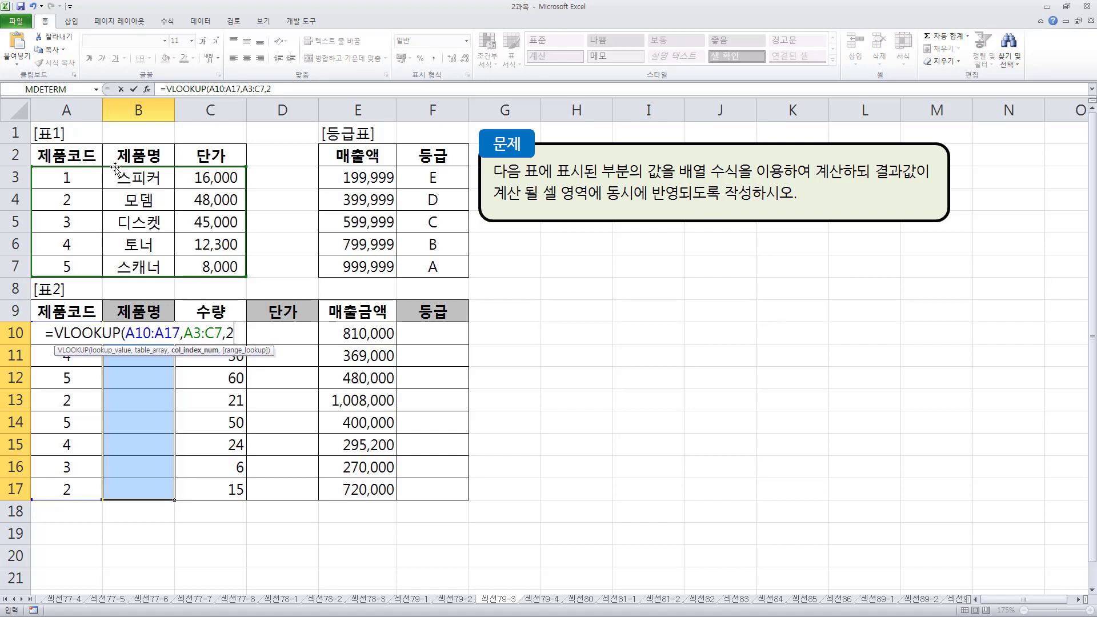
pyautogui.press('shift')
pyautogui.write(')')
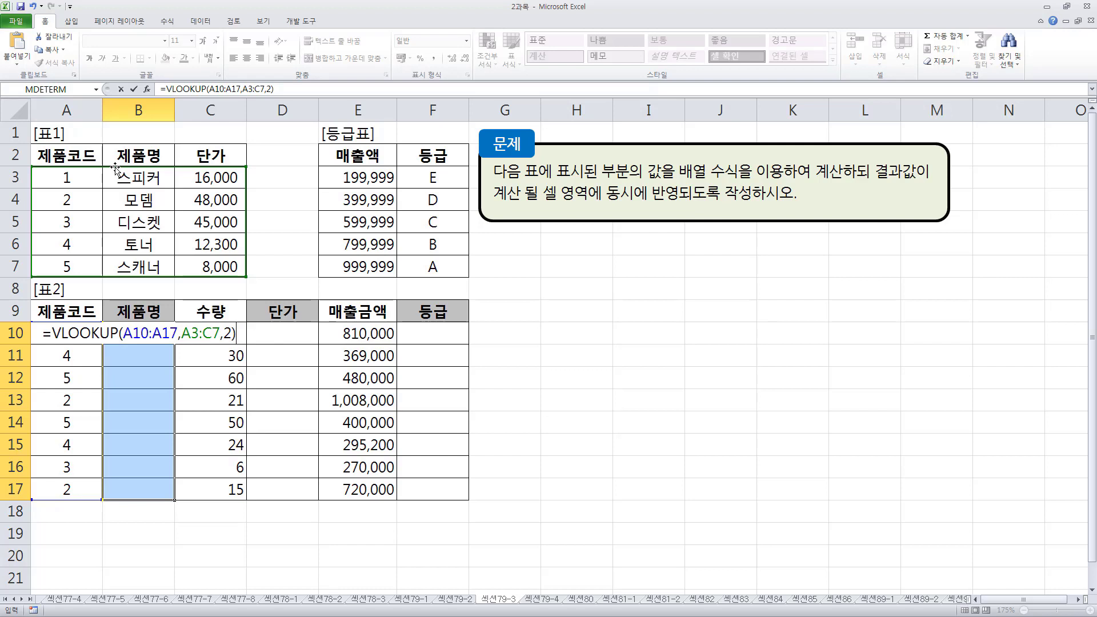
pyautogui.hotkey('ctrl', 'shift')
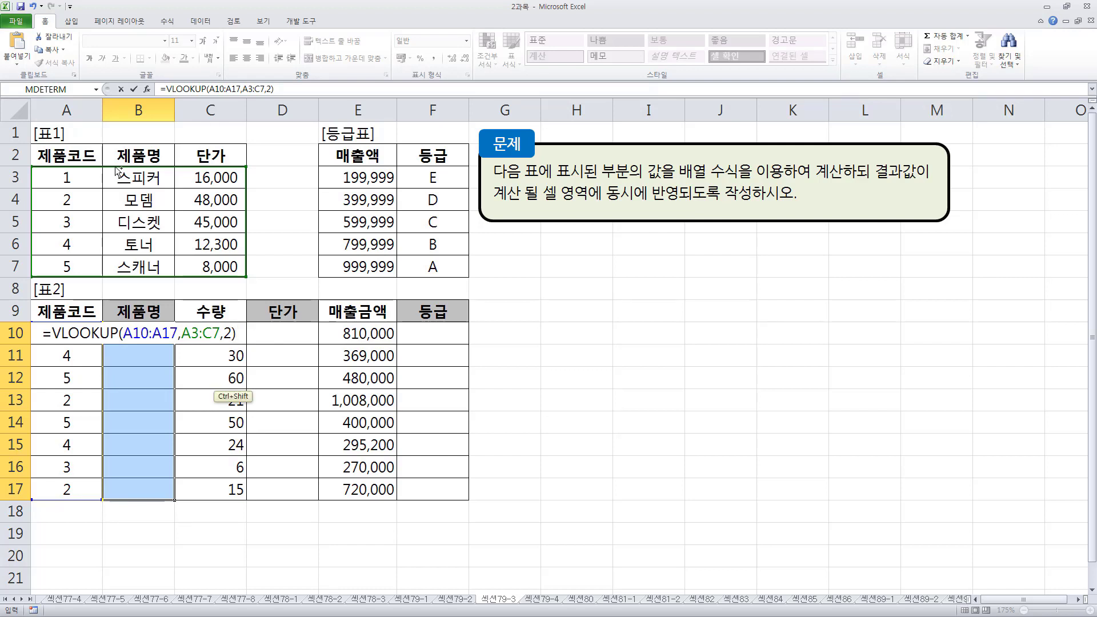
pyautogui.hotkey('ctrl', 'shift', 'Return')
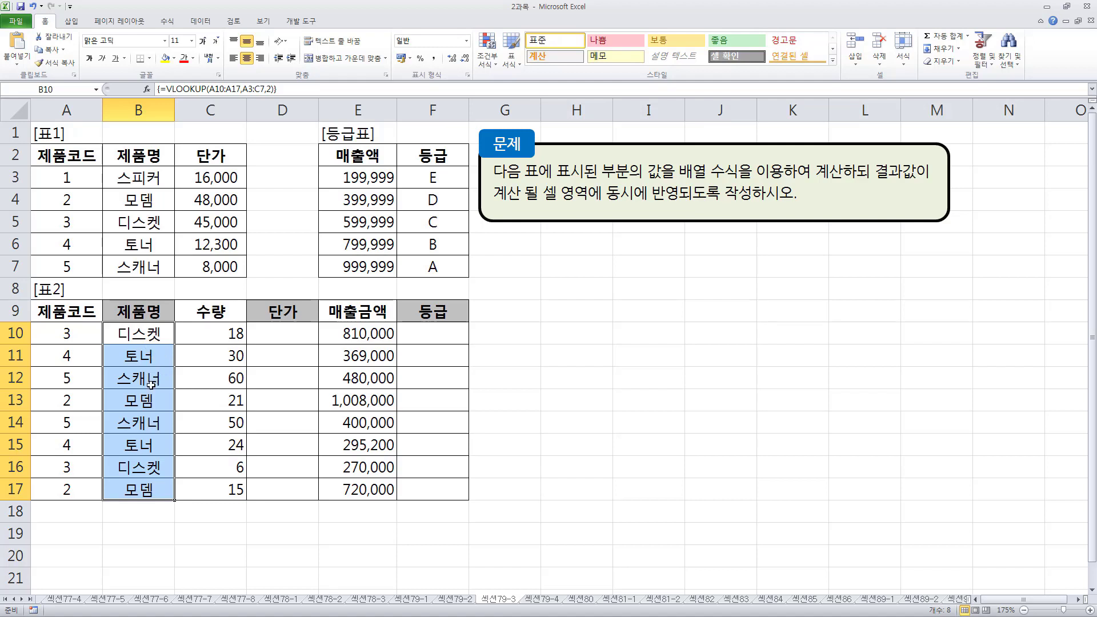
# - Select the 단가 range D10:D17 and mark the first three 제품명 entries of 표2 and their 단가 cells in red ink
pyautogui.click(273, 340)
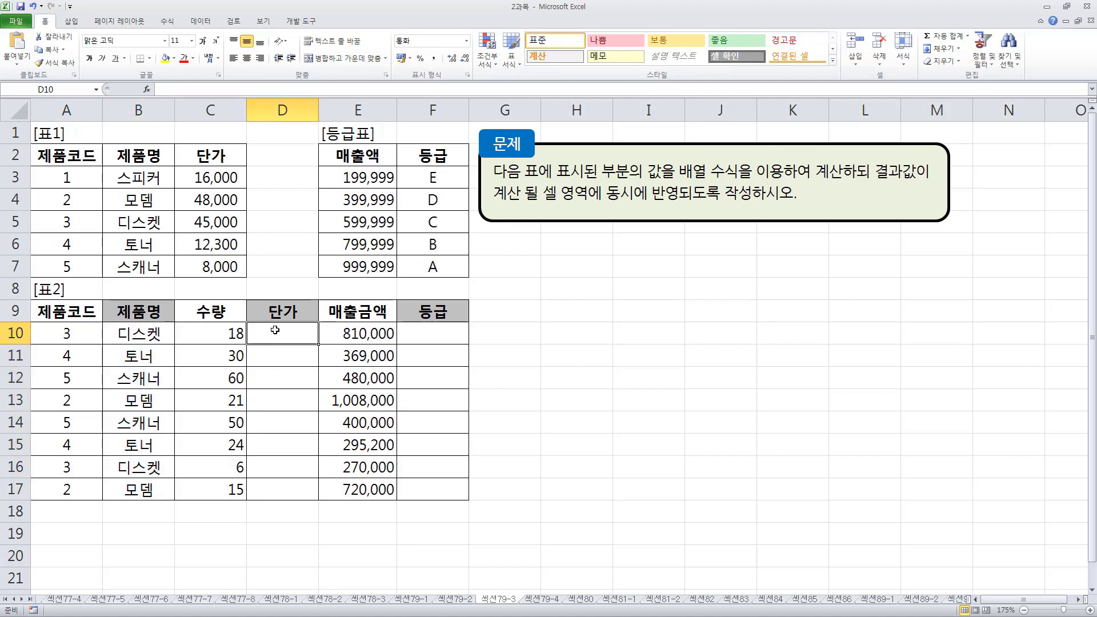
pyautogui.moveTo(275, 330); pyautogui.dragTo(260, 491)
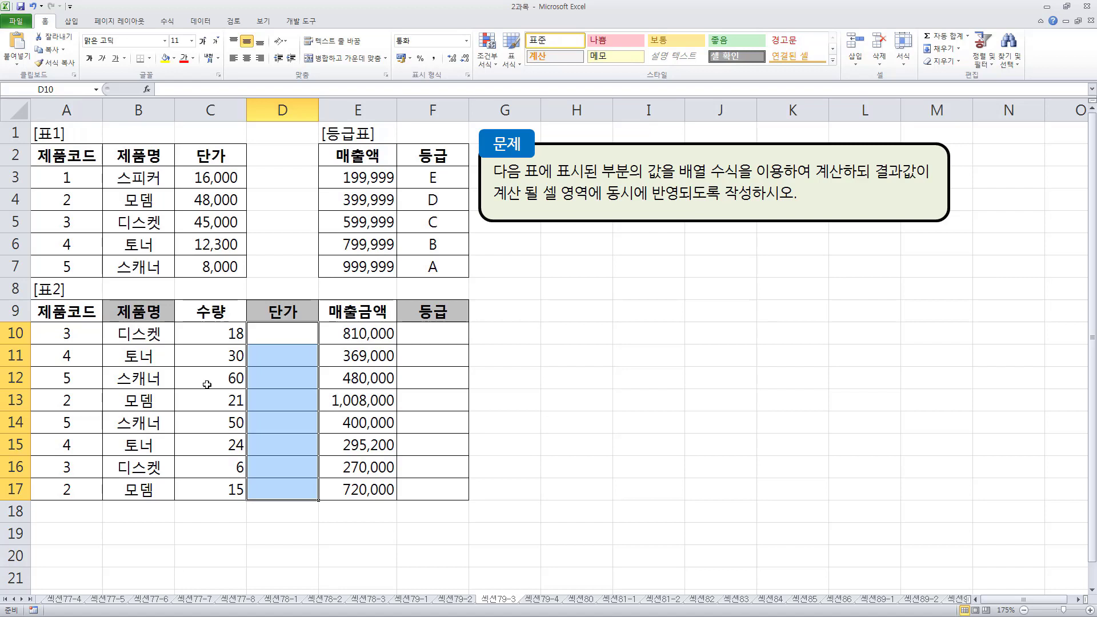
pyautogui.hotkey('ctrl', '2')
pyautogui.moveTo(288, 331); pyautogui.dragTo(288, 339)
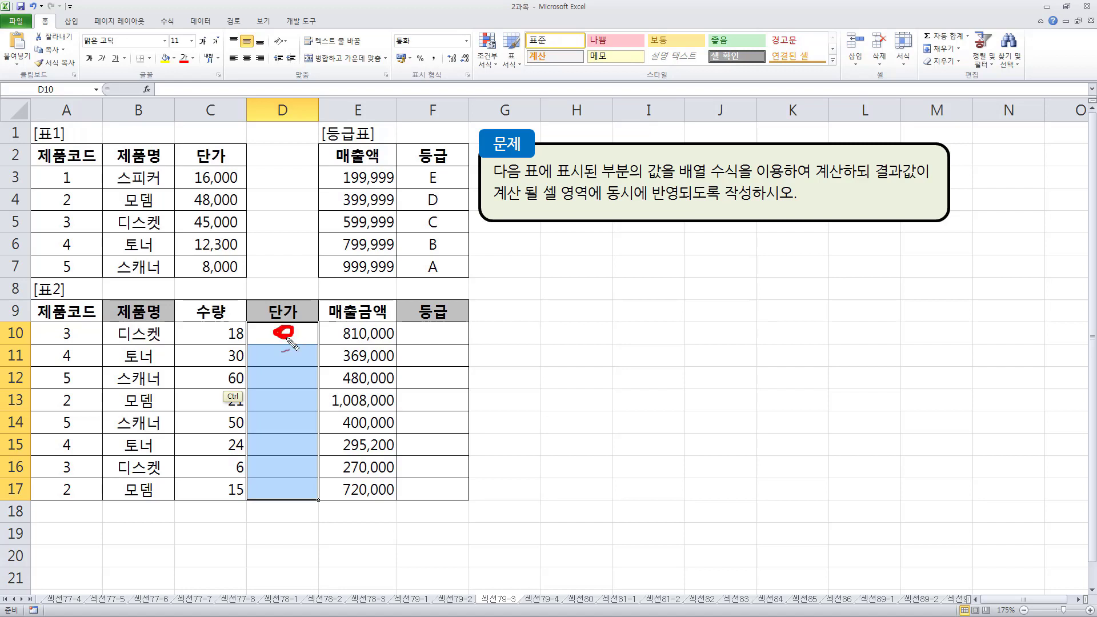
pyautogui.moveTo(137, 337)
pyautogui.mouseDown()
pyautogui.moveTo(157, 327)
pyautogui.moveTo(172, 342)
pyautogui.mouseUp()
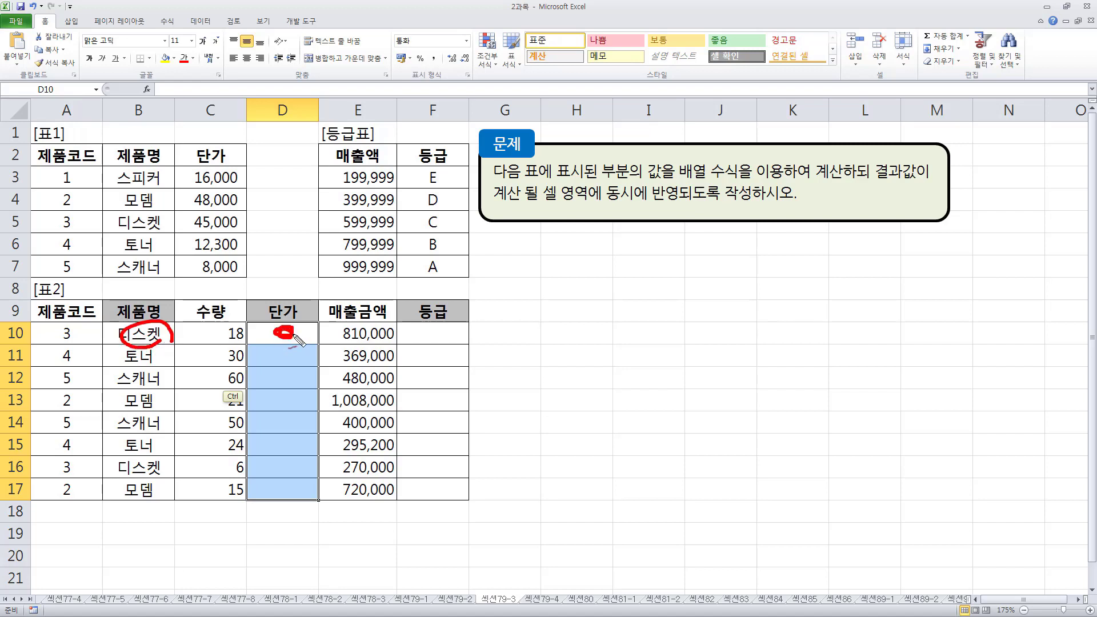
pyautogui.moveTo(280, 354); pyautogui.dragTo(278, 359)
pyautogui.moveTo(153, 347); pyautogui.dragTo(150, 366)
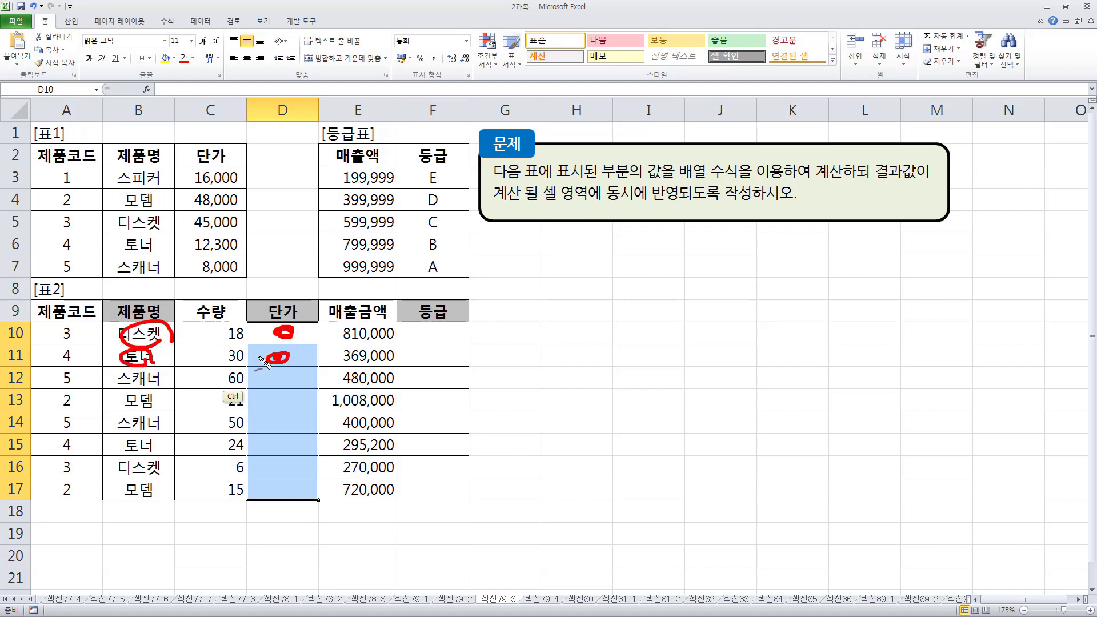
pyautogui.moveTo(262, 361)
pyautogui.mouseDown()
pyautogui.moveTo(277, 359)
pyautogui.moveTo(284, 377)
pyautogui.mouseUp()
pyautogui.moveTo(157, 383)
pyautogui.mouseDown()
pyautogui.moveTo(121, 381)
pyautogui.moveTo(156, 372)
pyautogui.mouseUp()
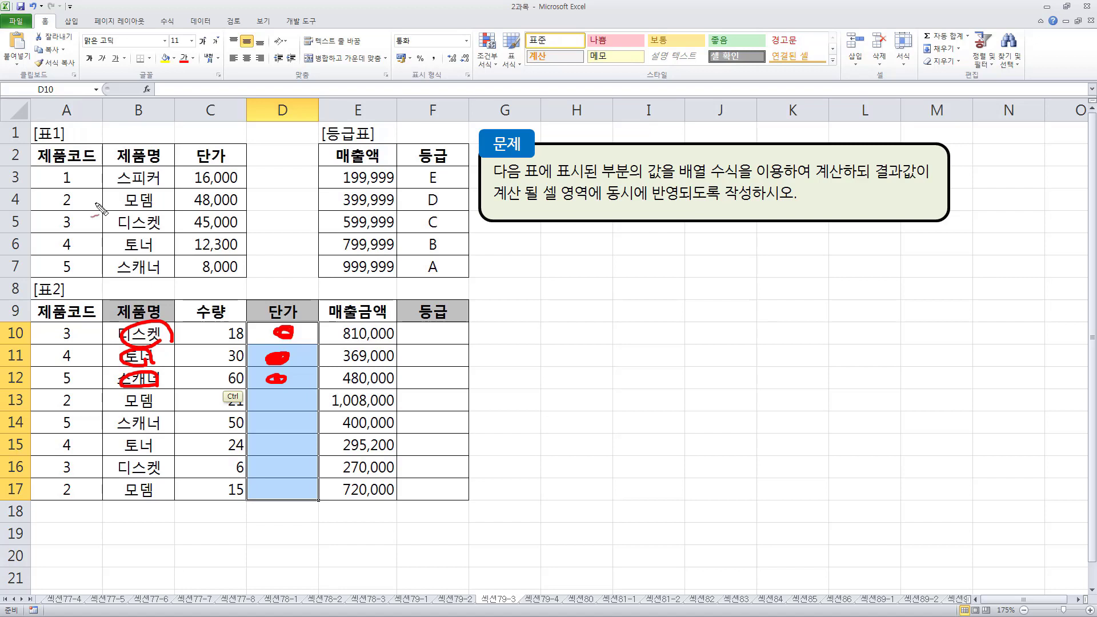
# - Outline the 표1 data in red ink, mark its product codes, and box 45,000 with an arrow to 표2's 단가 column
pyautogui.moveTo(36, 167)
pyautogui.mouseDown()
pyautogui.moveTo(31, 273)
pyautogui.moveTo(199, 278)
pyautogui.moveTo(274, 183)
pyautogui.moveTo(26, 168)
pyautogui.mouseUp()
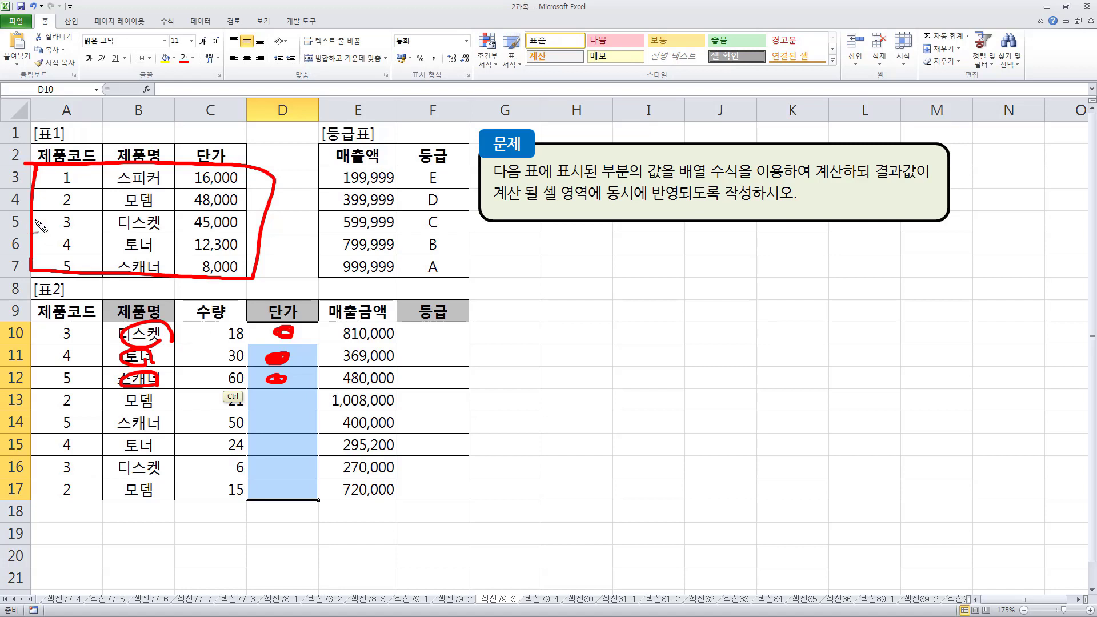
pyautogui.click(54, 175)
pyautogui.click(53, 222)
pyautogui.click(54, 245)
pyautogui.click(56, 263)
pyautogui.moveTo(36, 220)
pyautogui.mouseDown()
pyautogui.moveTo(216, 232)
pyautogui.moveTo(189, 212)
pyautogui.moveTo(186, 227)
pyautogui.mouseUp()
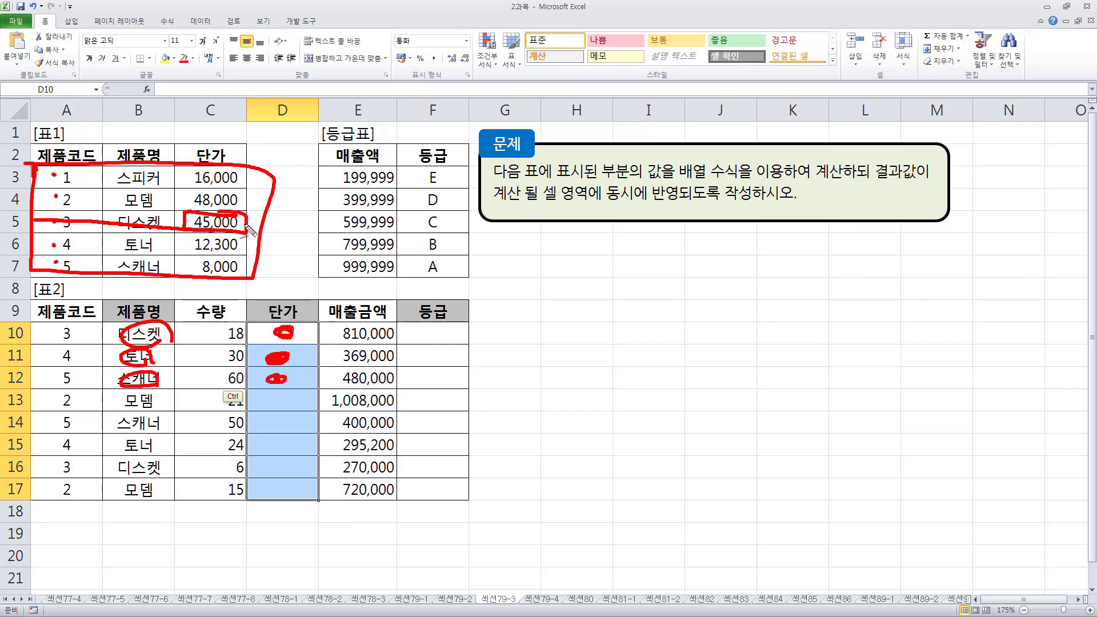
pyautogui.moveTo(247, 230)
pyautogui.mouseDown()
pyautogui.moveTo(286, 315)
pyautogui.moveTo(297, 324)
pyautogui.moveTo(303, 307)
pyautogui.mouseUp()
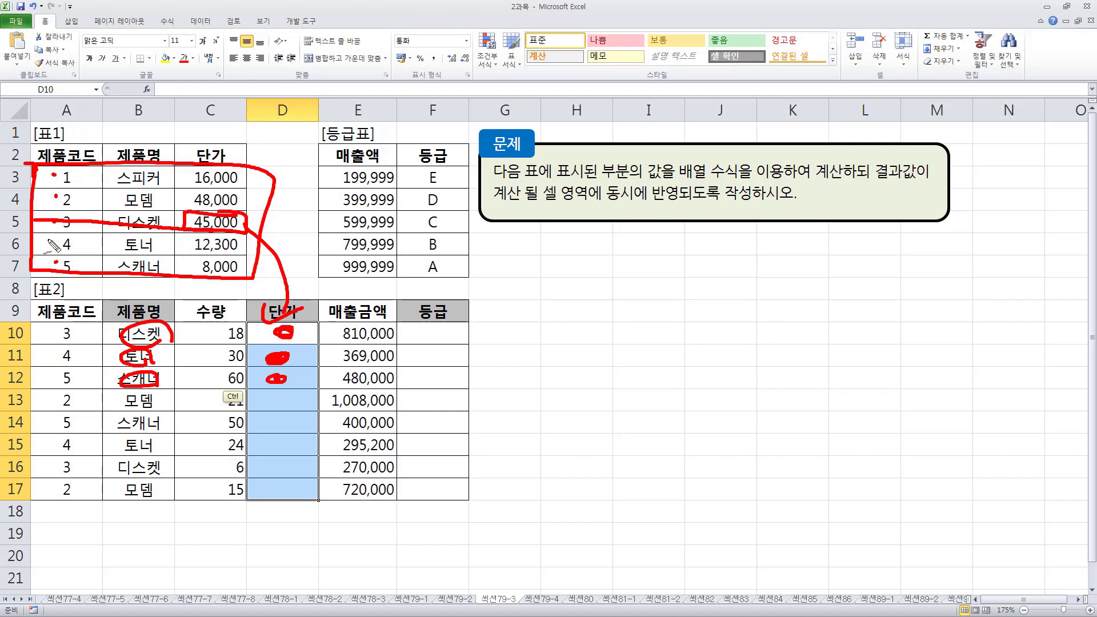
# - Link code 4 to 12,300, circle both tables' product codes and write 3 above 표1's 단가 in red ink, and clear the ink
pyautogui.moveTo(77, 256)
pyautogui.mouseDown()
pyautogui.moveTo(41, 264)
pyautogui.moveTo(71, 245)
pyautogui.moveTo(172, 245)
pyautogui.moveTo(192, 260)
pyautogui.moveTo(206, 251)
pyautogui.mouseUp()
pyautogui.moveTo(264, 350); pyautogui.dragTo(289, 359)
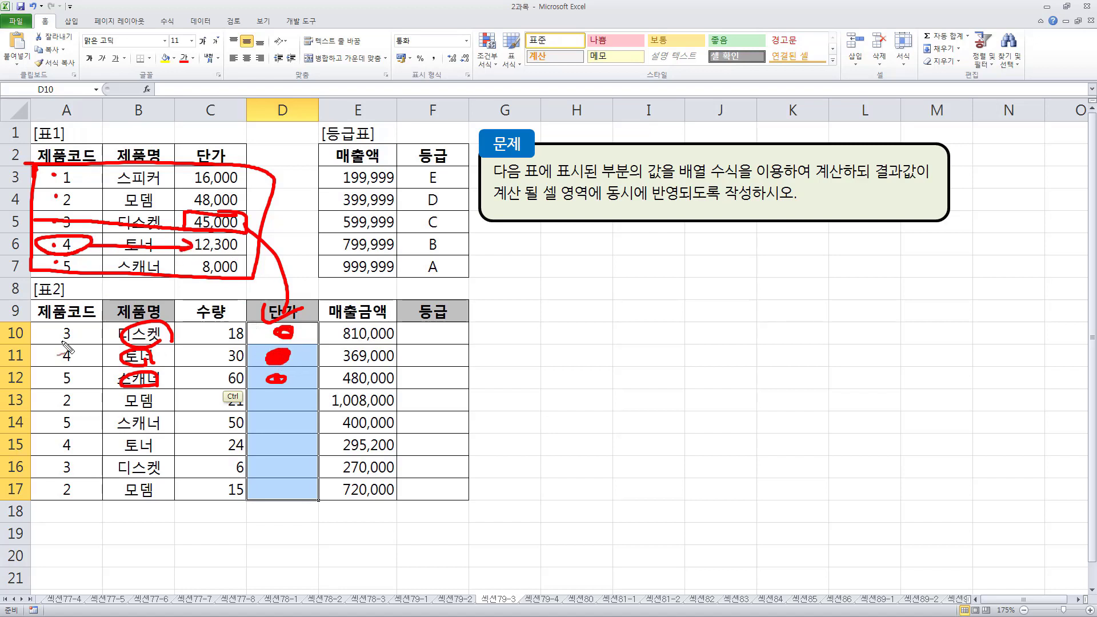
pyautogui.moveTo(56, 328)
pyautogui.mouseDown()
pyautogui.moveTo(72, 511)
pyautogui.moveTo(91, 311)
pyautogui.moveTo(39, 308)
pyautogui.mouseUp()
pyautogui.moveTo(48, 175)
pyautogui.mouseDown()
pyautogui.moveTo(91, 266)
pyautogui.moveTo(74, 172)
pyautogui.mouseUp()
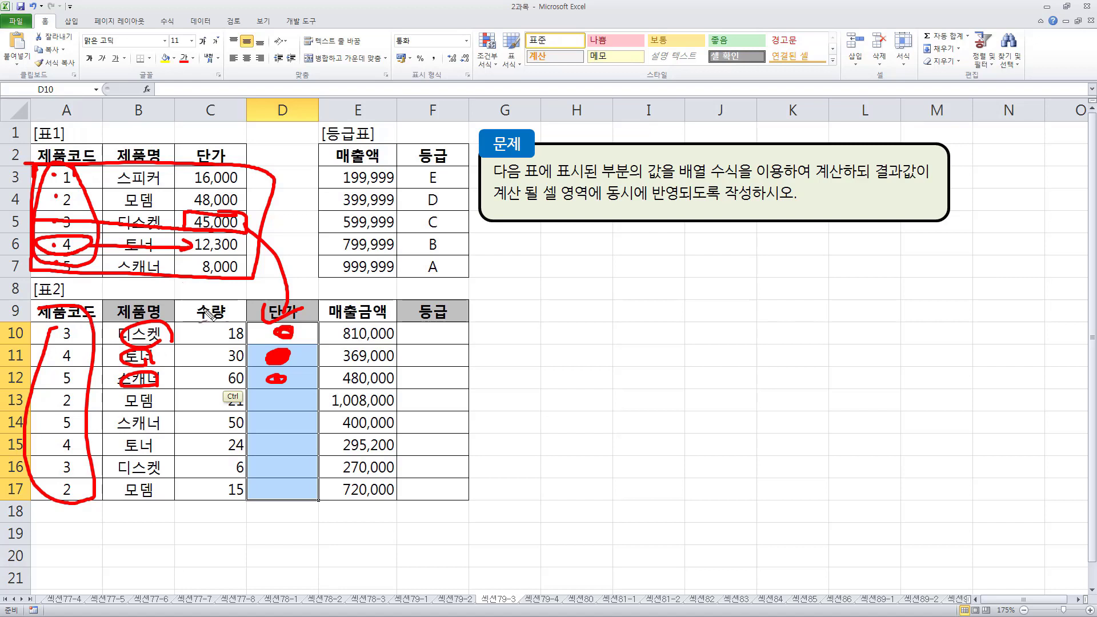
pyautogui.moveTo(210, 117)
pyautogui.mouseDown()
pyautogui.moveTo(230, 135)
pyautogui.moveTo(210, 138)
pyautogui.mouseUp()
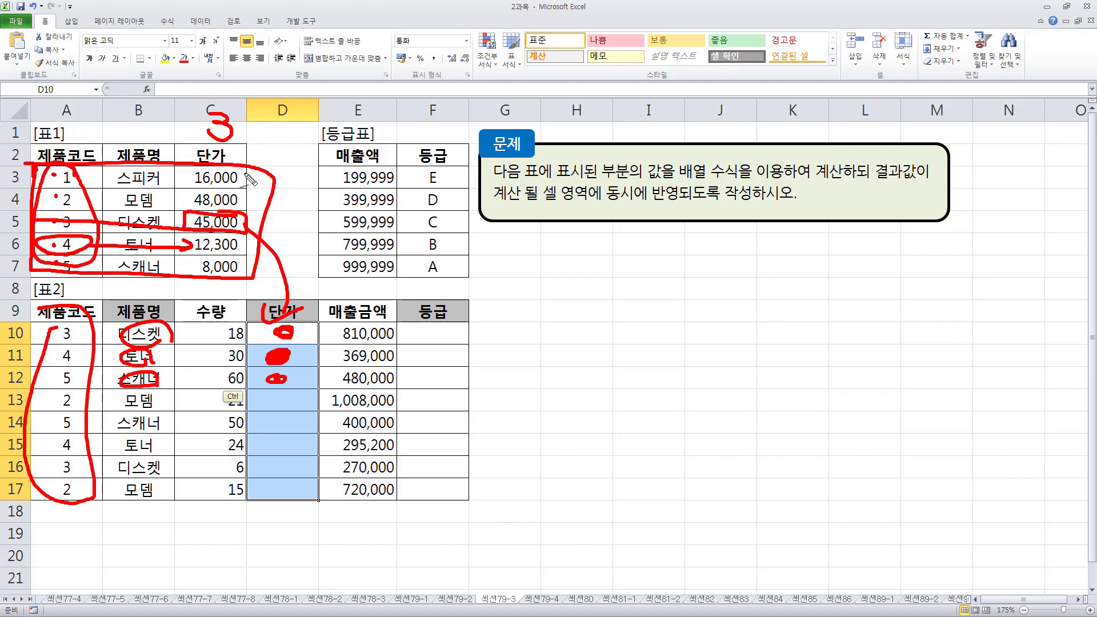
pyautogui.press('Escape')
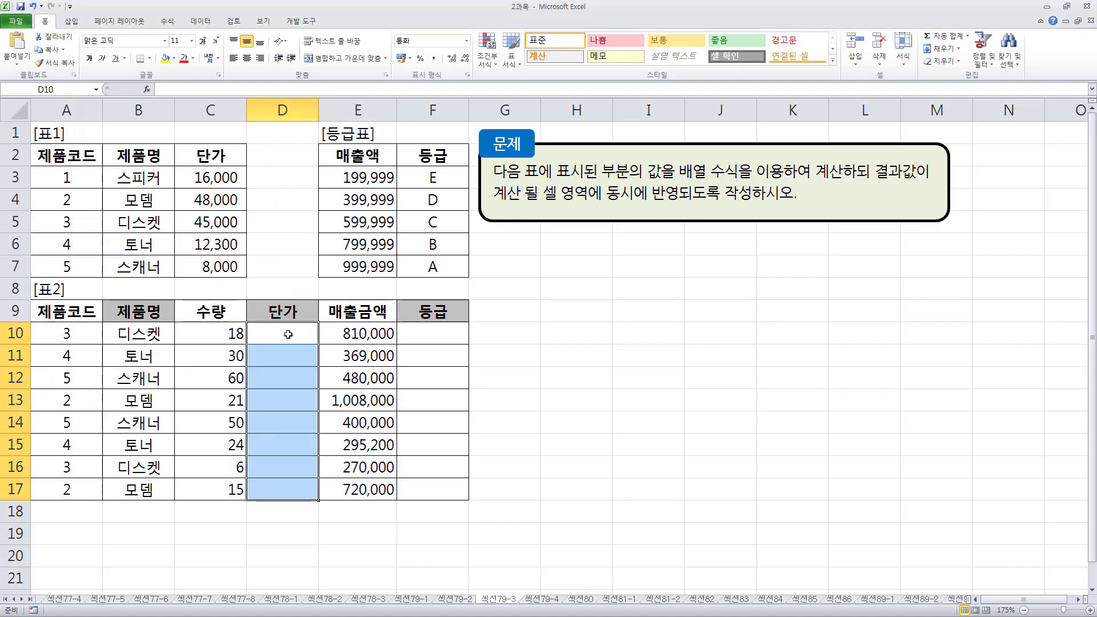
# - Start an INDEX formula over D10:D17 with A3:C7 as the array and A10:A17 as the row numbers
pyautogui.write('=inde')
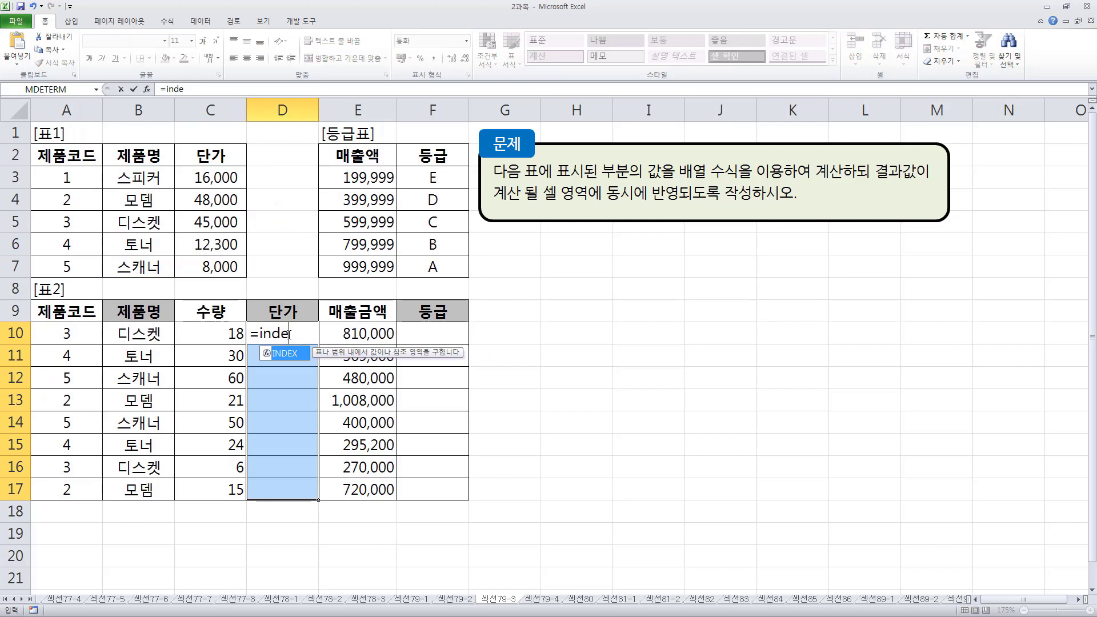
pyautogui.write('x')
pyautogui.press('Tab')
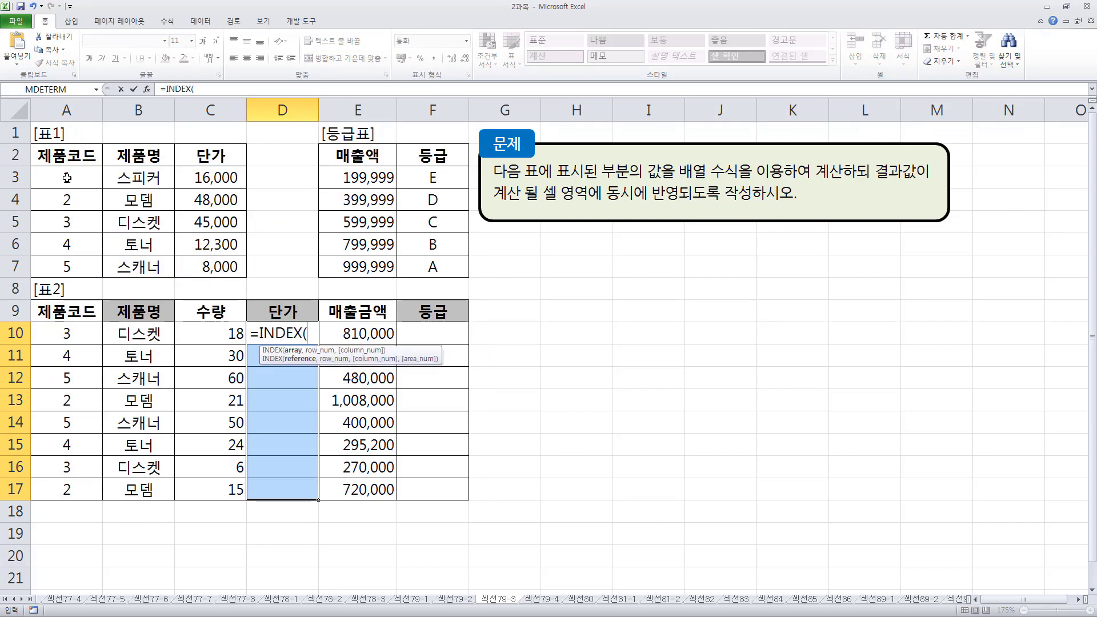
pyautogui.moveTo(66, 178); pyautogui.dragTo(205, 274)
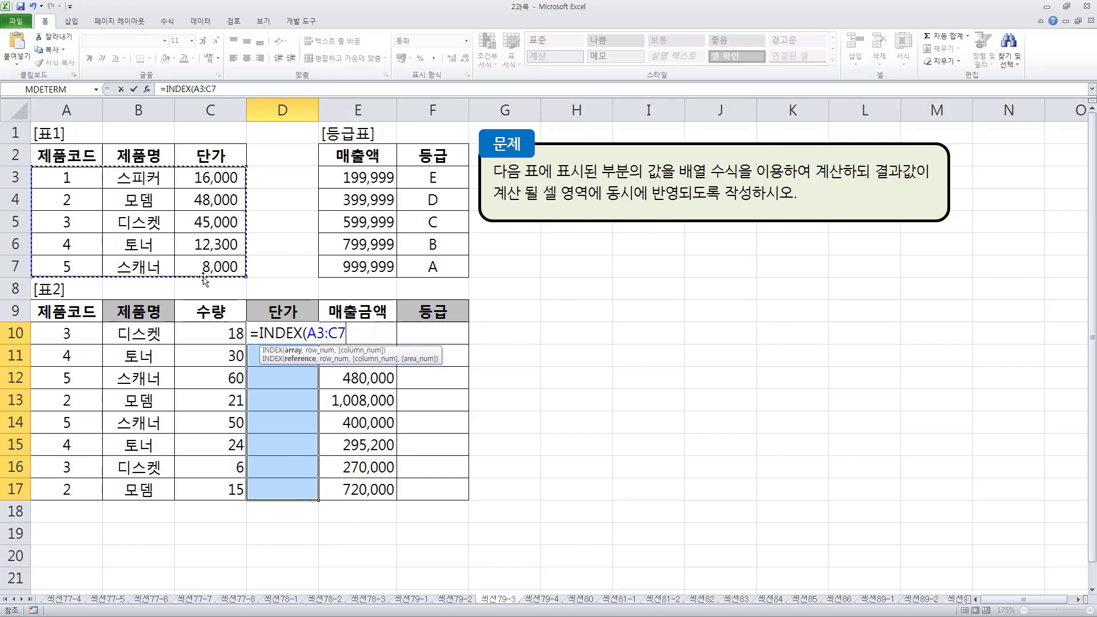
pyautogui.write(',')
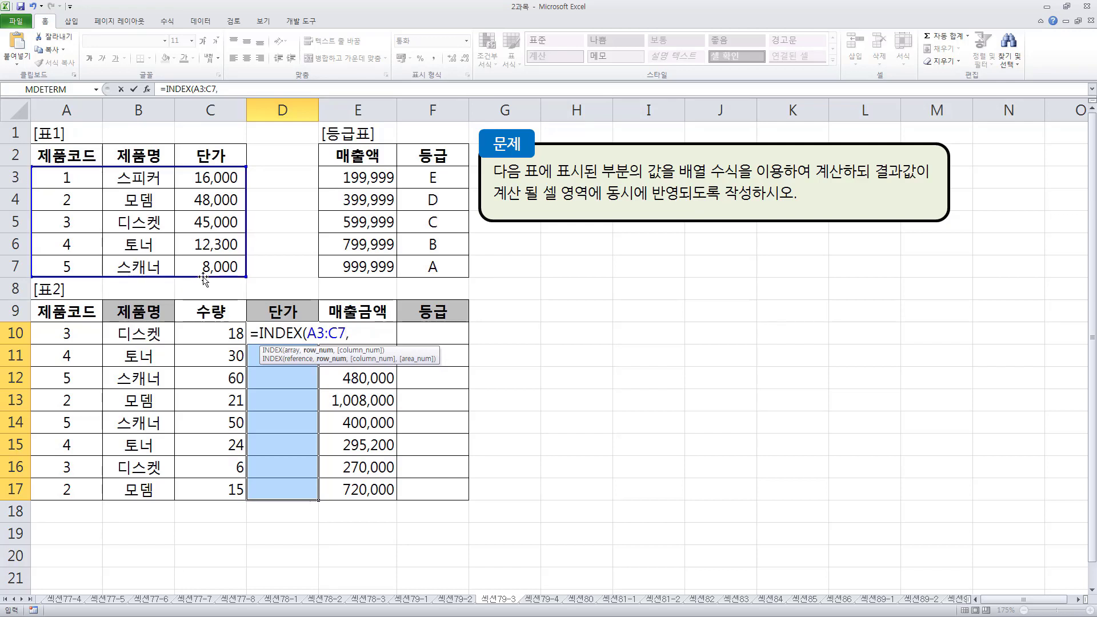
pyautogui.moveTo(69, 333); pyautogui.dragTo(75, 491)
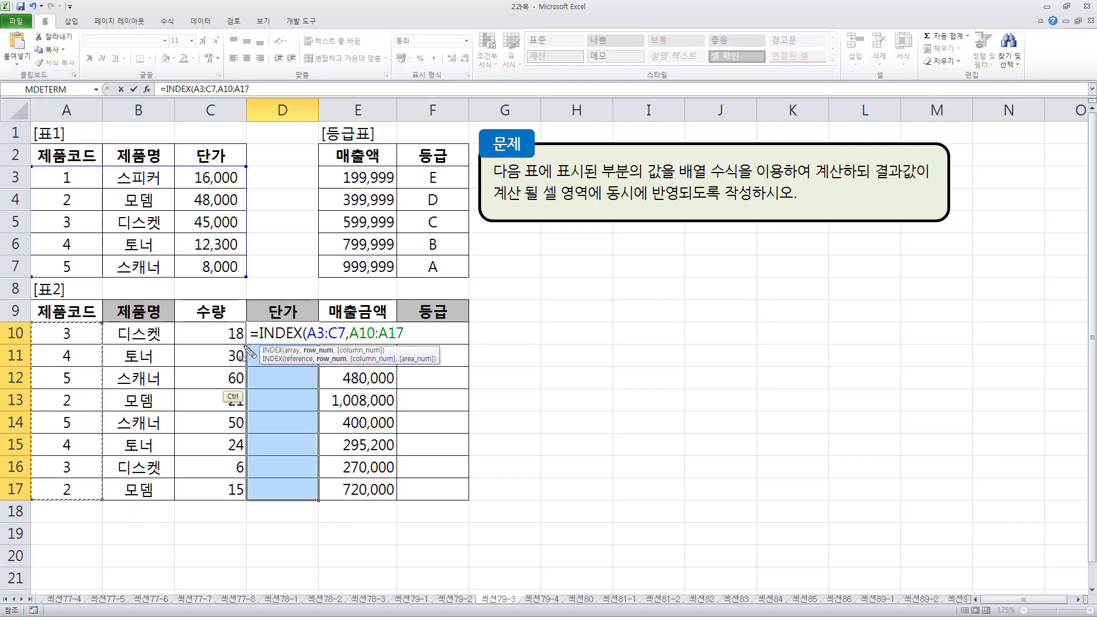
# - Box the 단가 range and the product codes of 표2 in magenta ink, and clear the ink
pyautogui.moveTo(256, 321)
pyautogui.mouseDown()
pyautogui.moveTo(293, 516)
pyautogui.moveTo(318, 500)
pyautogui.mouseUp()
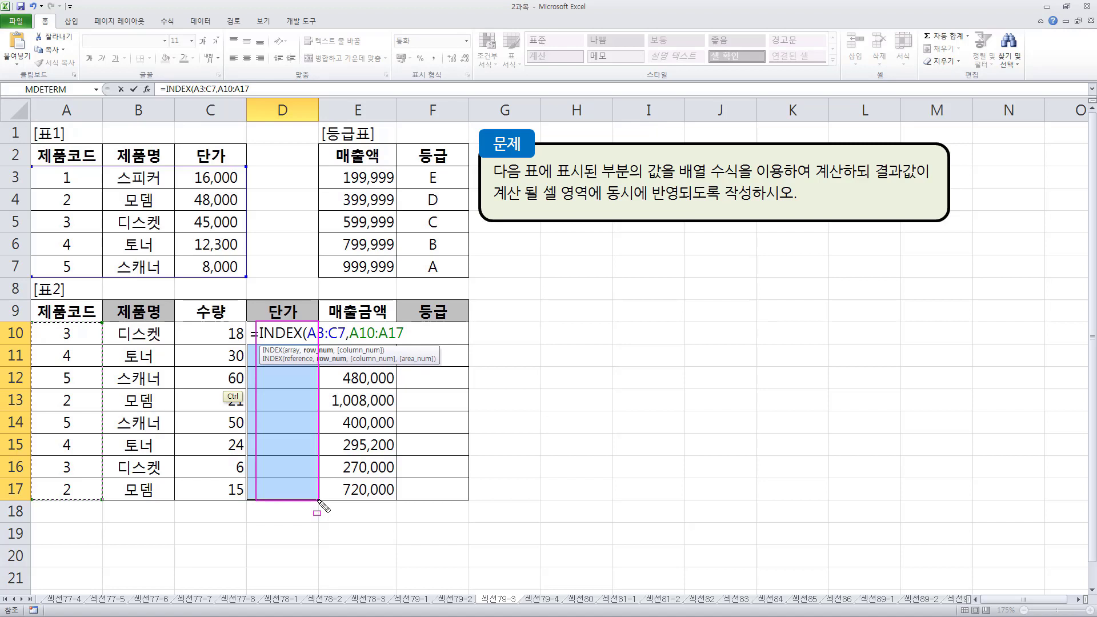
pyautogui.moveTo(45, 322)
pyautogui.mouseDown()
pyautogui.moveTo(80, 414)
pyautogui.moveTo(83, 512)
pyautogui.moveTo(81, 499)
pyautogui.mouseUp()
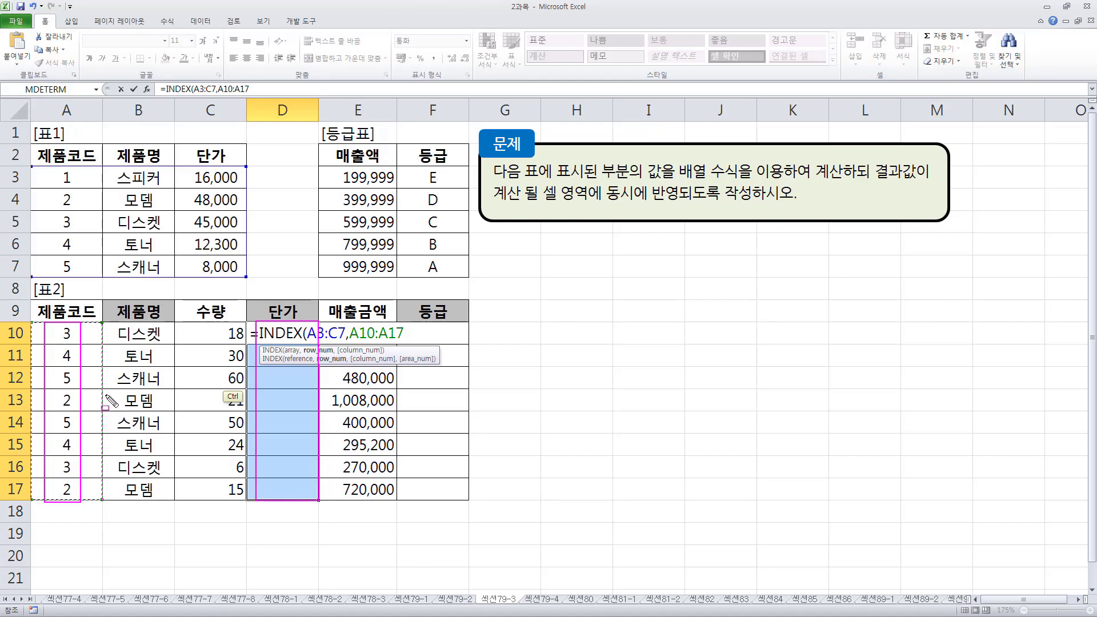
pyautogui.press('Escape')
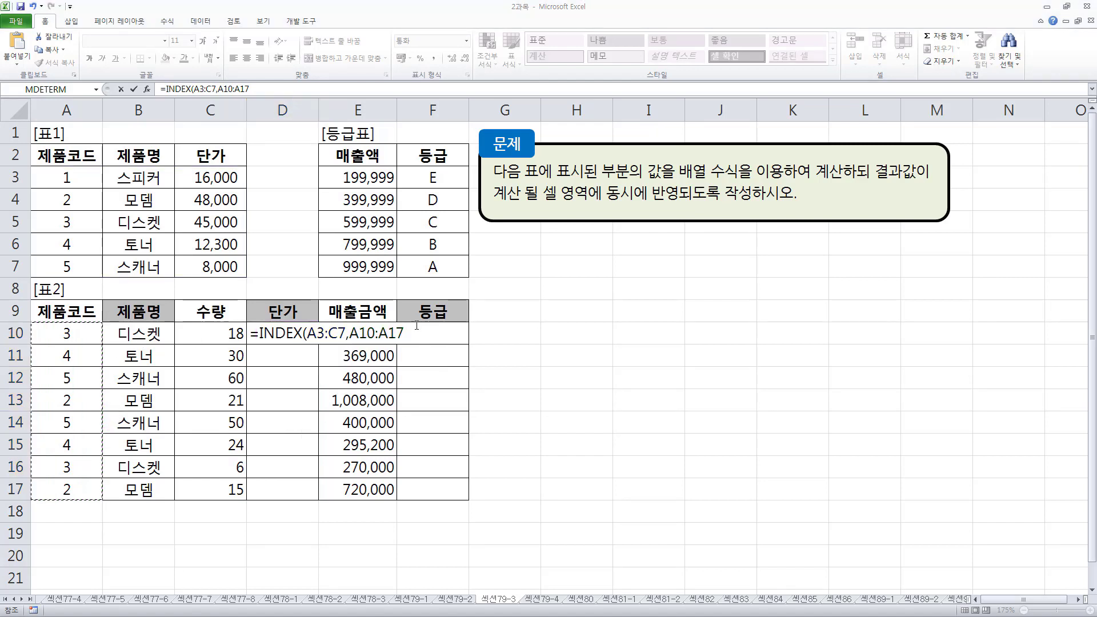
# - Complete the INDEX formula with column number 3 and enter it as an array formula over D10:D17
pyautogui.write(',')
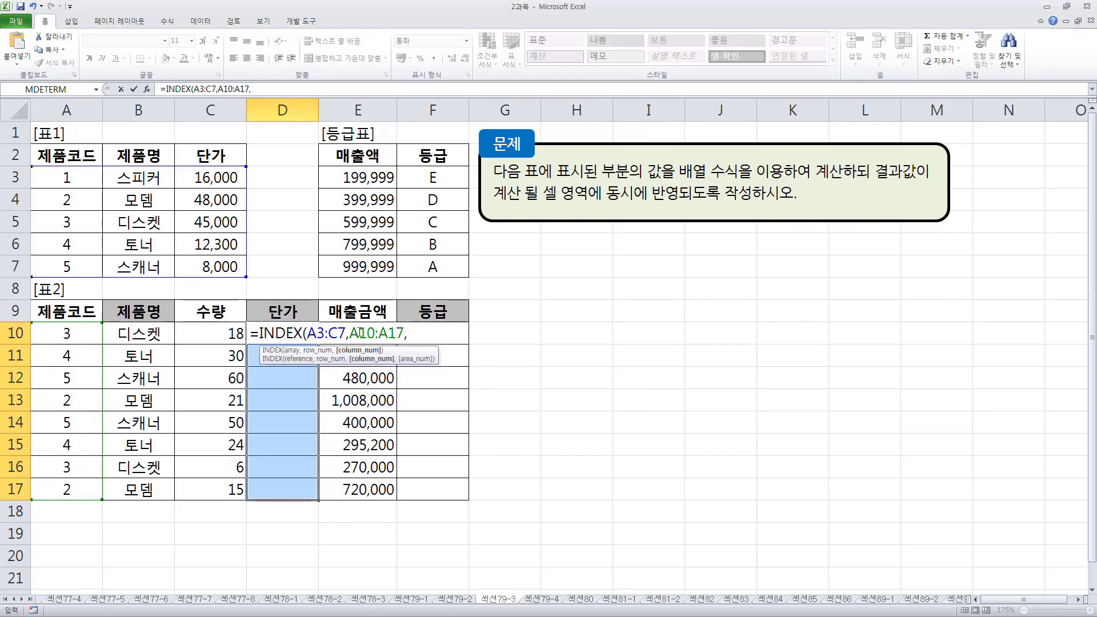
pyautogui.write('3')
pyautogui.press('shift')
pyautogui.write(')')
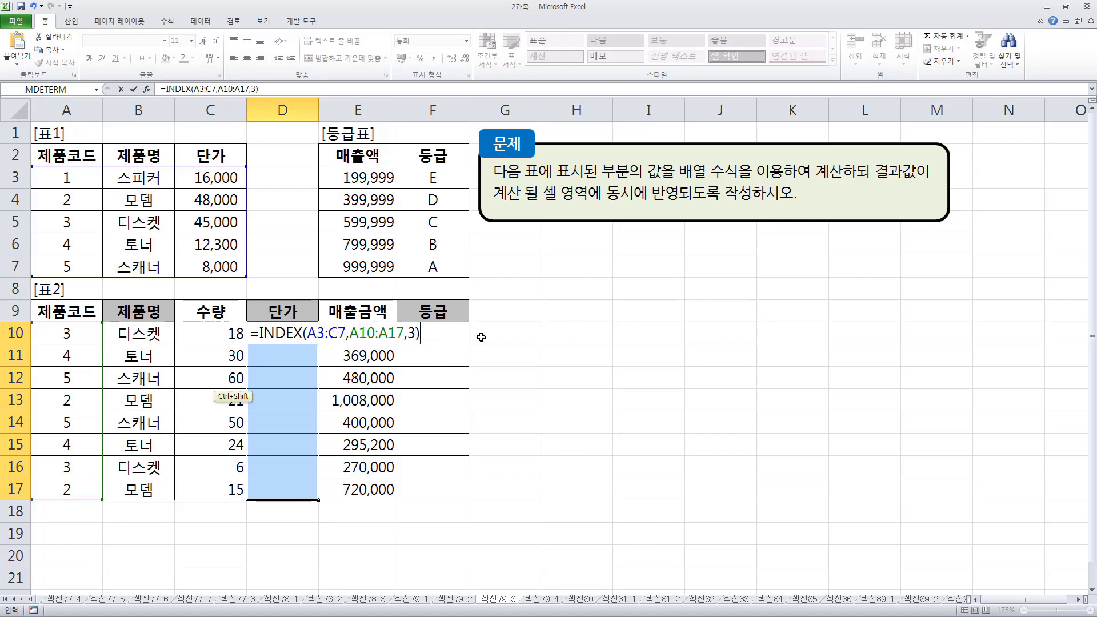
pyautogui.hotkey('ctrl', 'shift', 'Return')
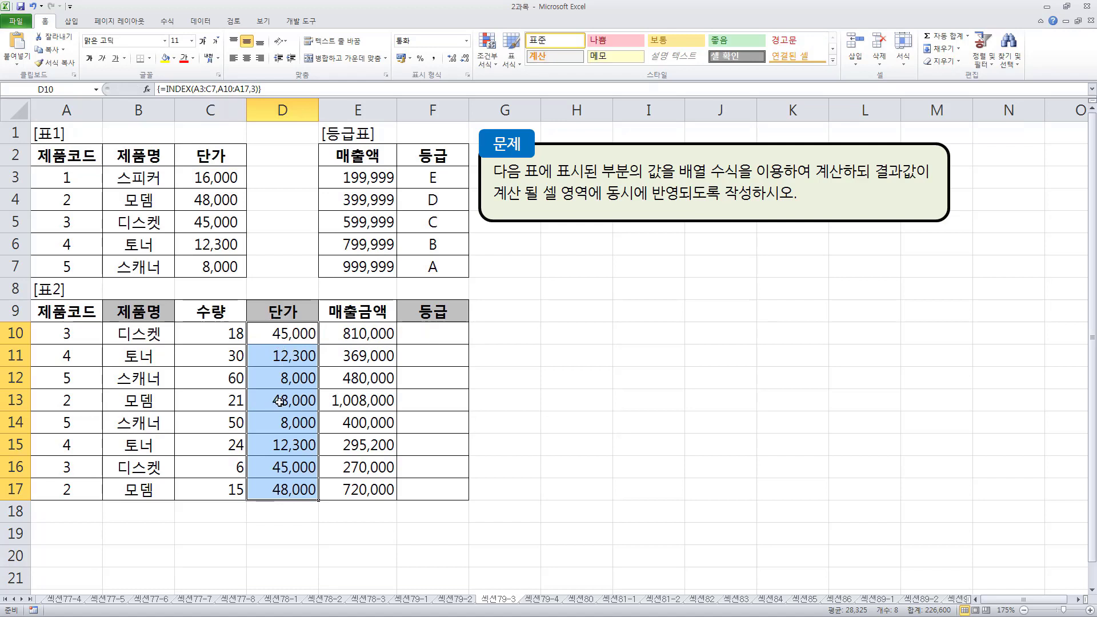
# - Select the 등급 range F10:F17 and box the 등급표 grades, its 매출액 values and 표2's 매출금액 values in magenta ink
pyautogui.click(433, 334)
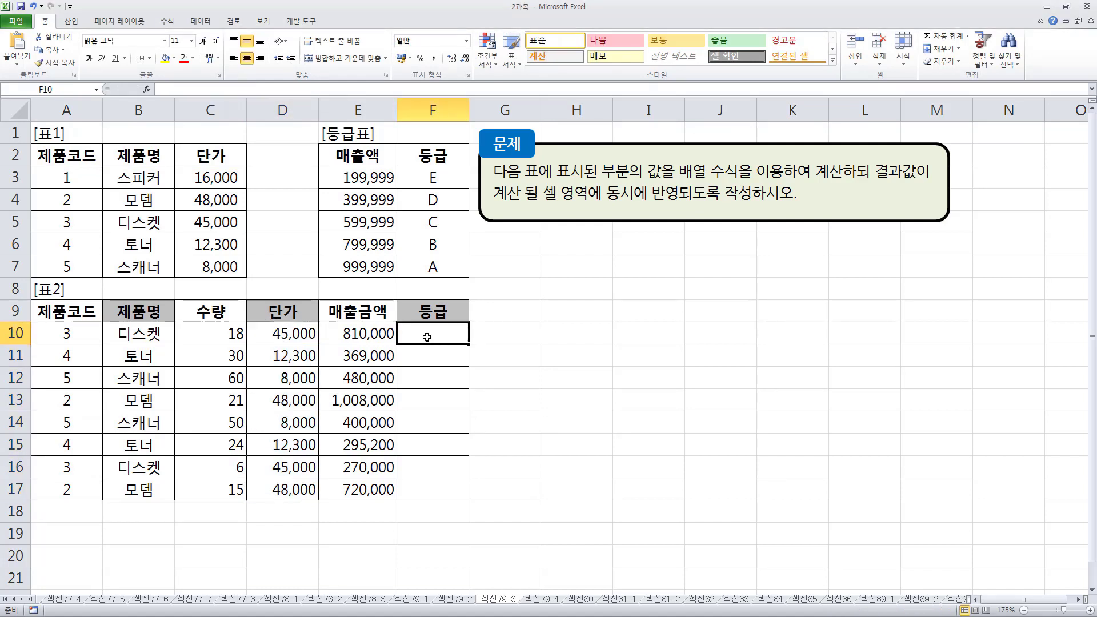
pyautogui.moveTo(371, 175); pyautogui.dragTo(431, 268)
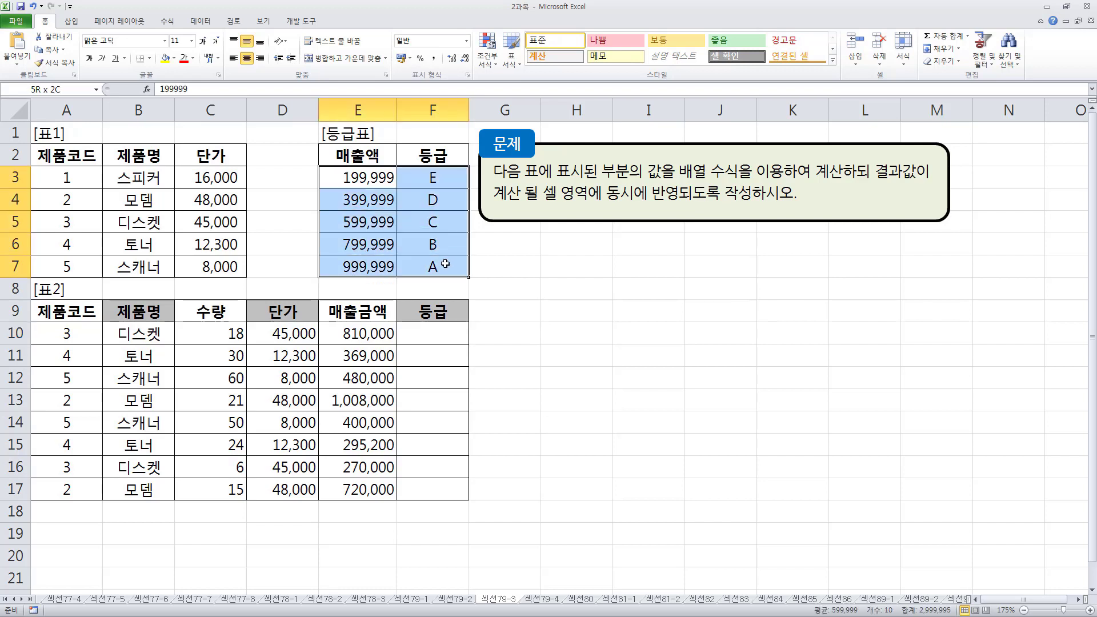
pyautogui.click(429, 336)
pyautogui.moveTo(430, 332); pyautogui.dragTo(438, 483)
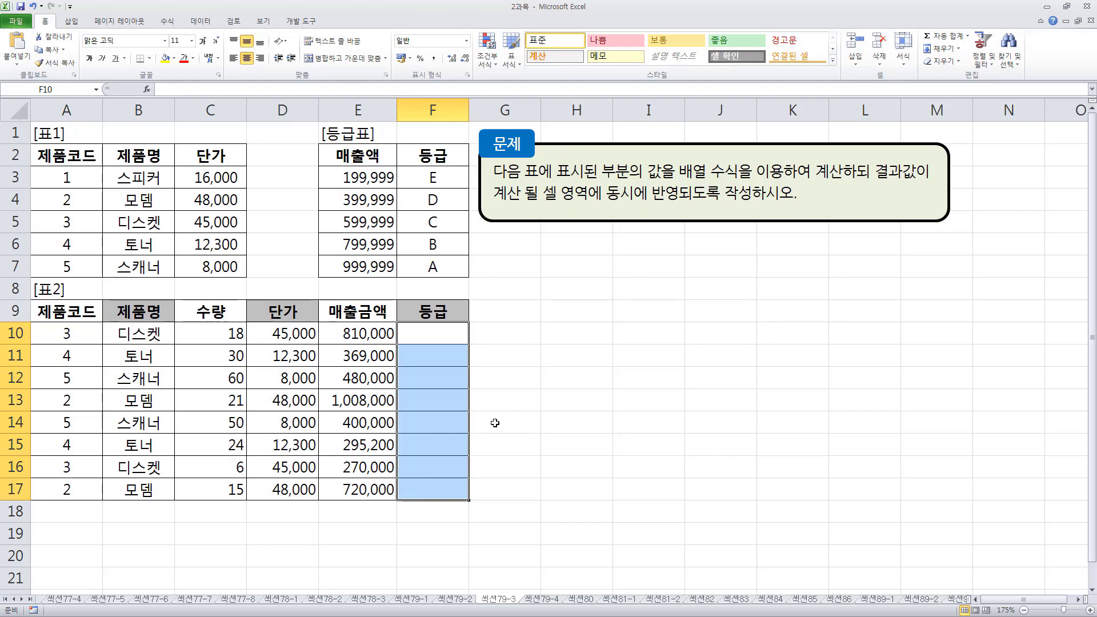
pyautogui.hotkey('ctrl', '2')
pyautogui.moveTo(412, 164); pyautogui.dragTo(457, 279)
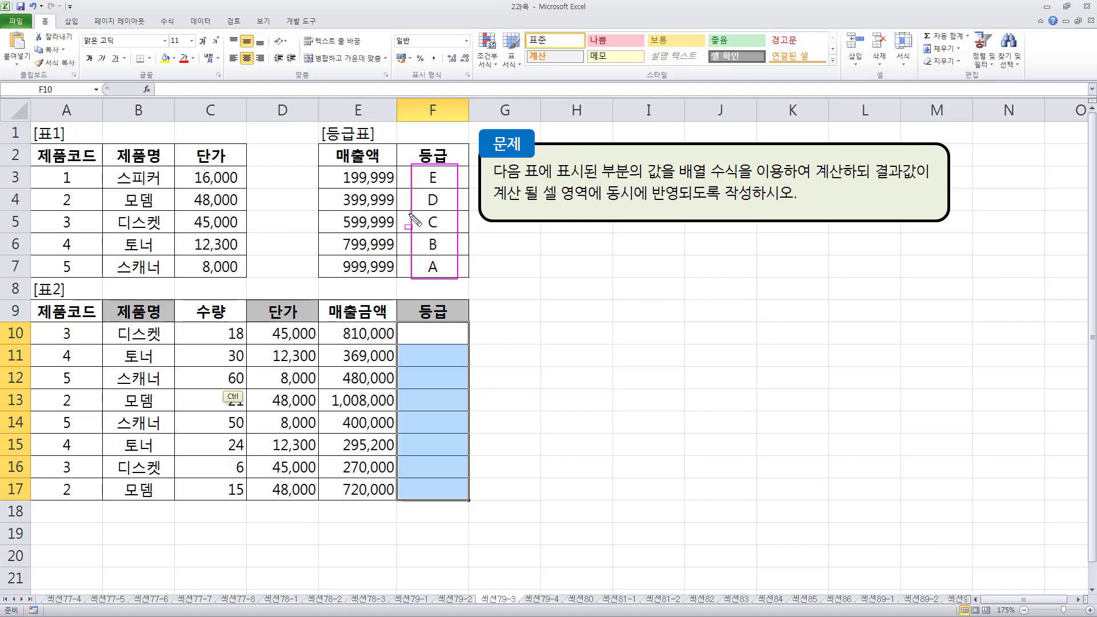
pyautogui.moveTo(329, 169); pyautogui.dragTo(389, 271)
pyautogui.moveTo(341, 322)
pyautogui.mouseDown()
pyautogui.moveTo(362, 502)
pyautogui.moveTo(383, 499)
pyautogui.mouseUp()
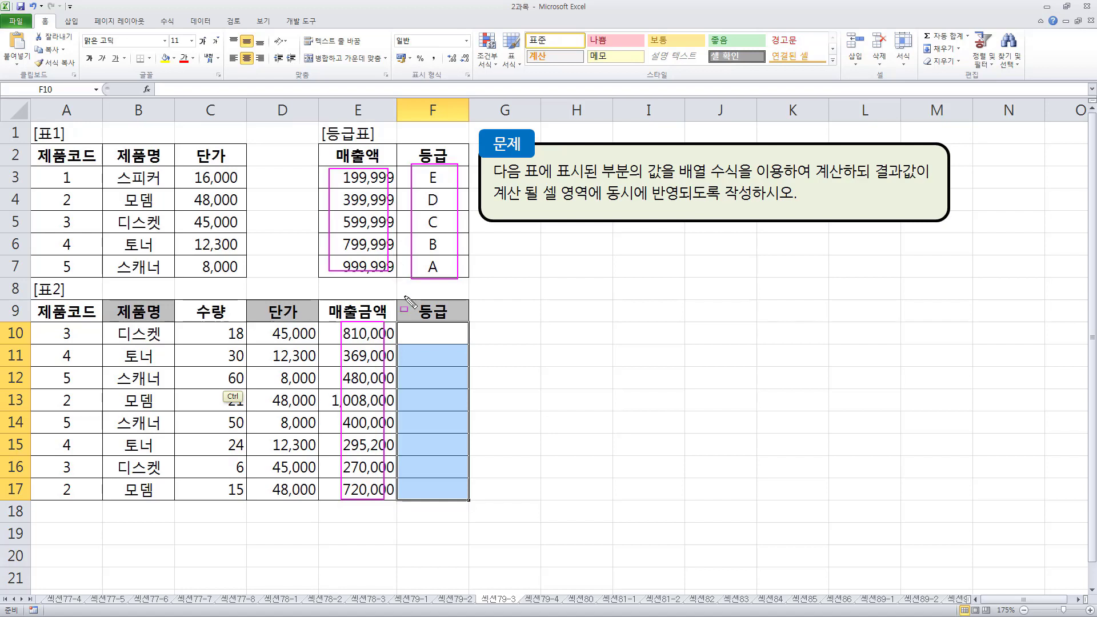
# - Clear the ink and start a LOOKUP formula over F10:F17 with E10:E17 as the lookup values
pyautogui.press('Escape')
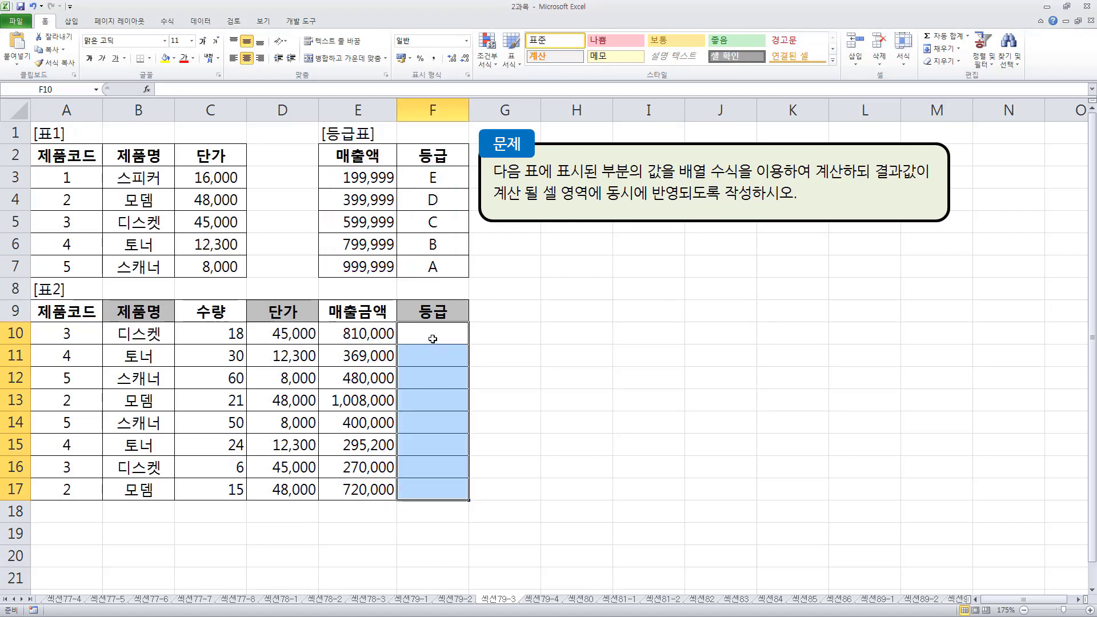
pyautogui.write('=')
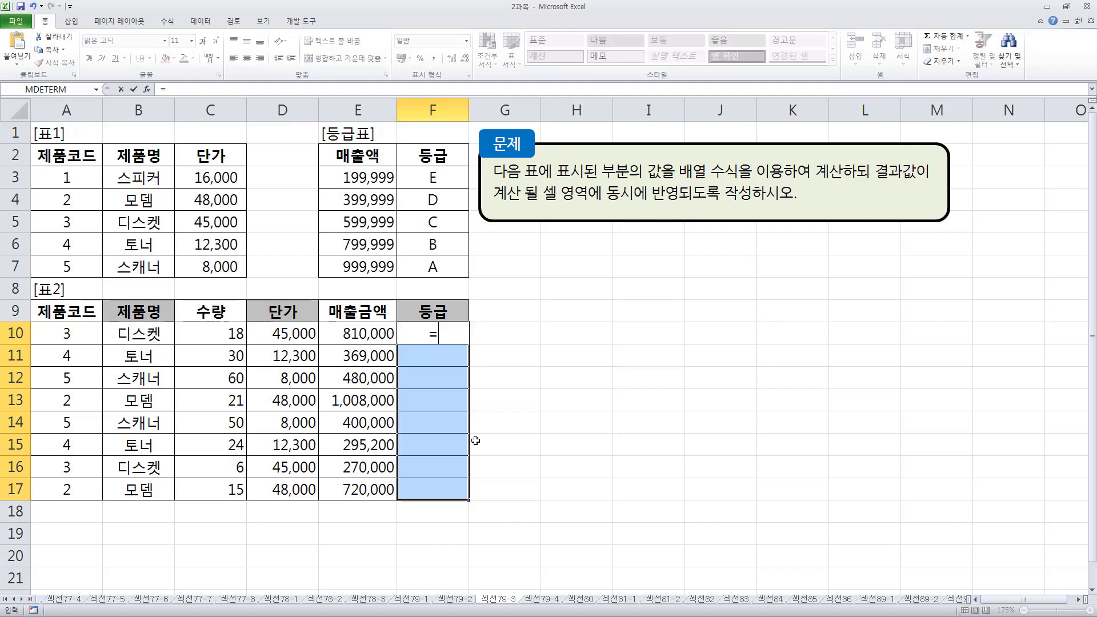
pyautogui.write('loo')
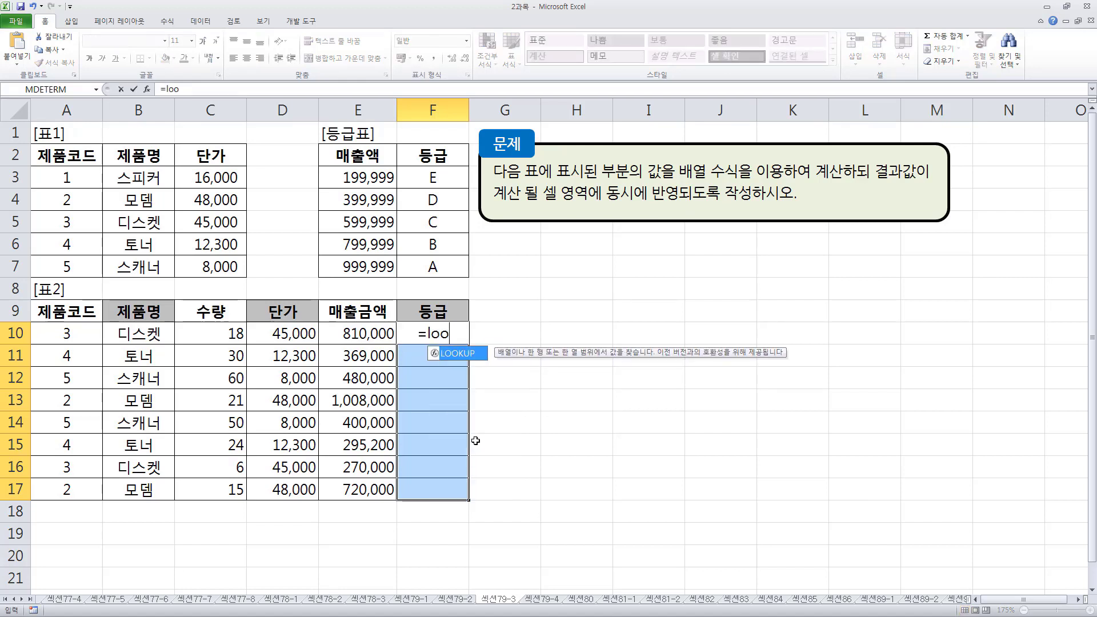
pyautogui.press('Tab')
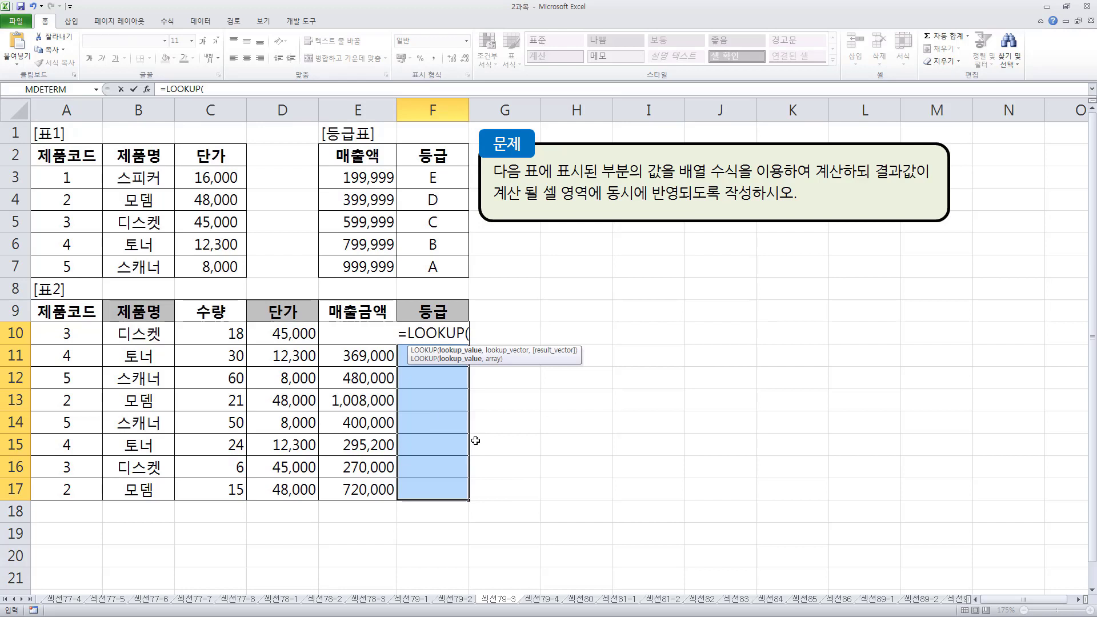
pyautogui.moveTo(361, 489); pyautogui.dragTo(344, 326)
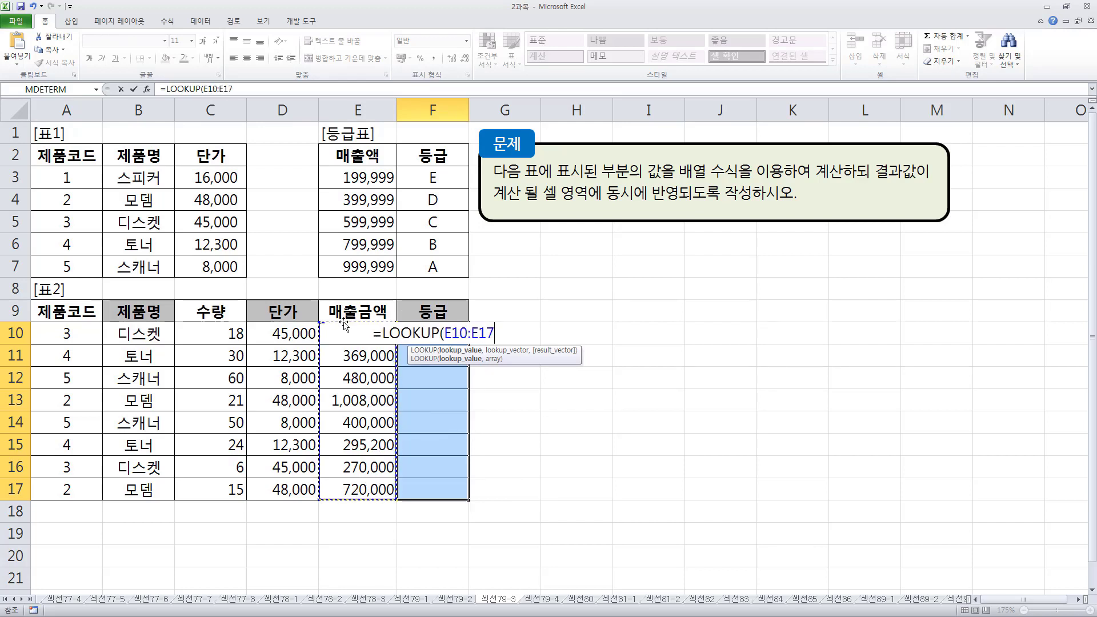
pyautogui.write(',')
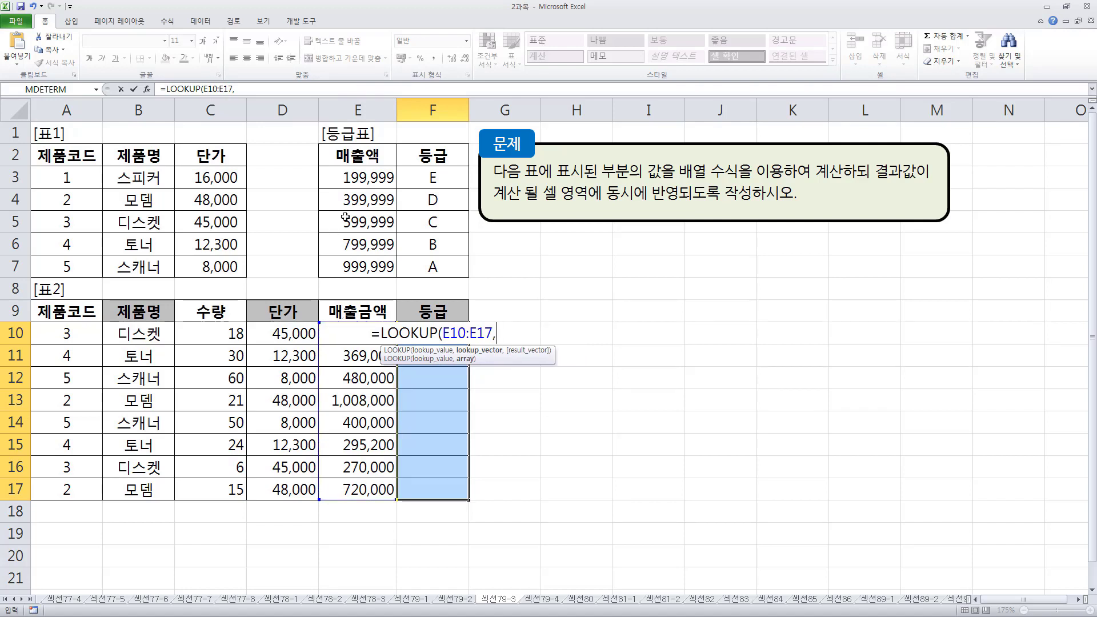
# - Complete the LOOKUP formula with E3:E7 as lookup vector and F3:F7 as result vector, and enter it as an array formula over F10:F17
pyautogui.moveTo(348, 177); pyautogui.dragTo(359, 272)
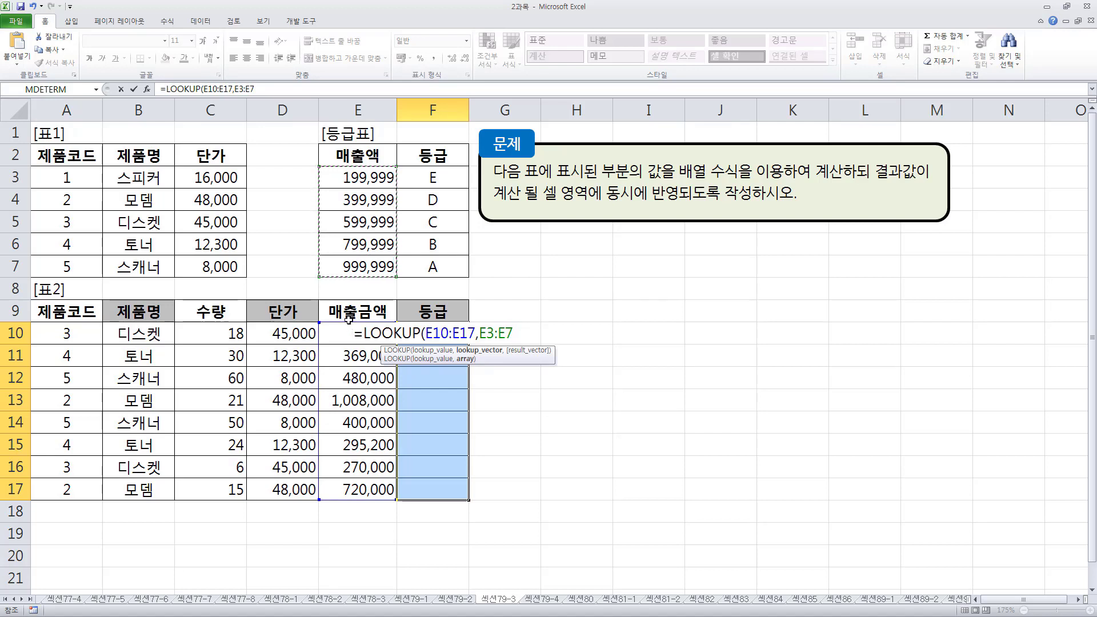
pyautogui.write(',')
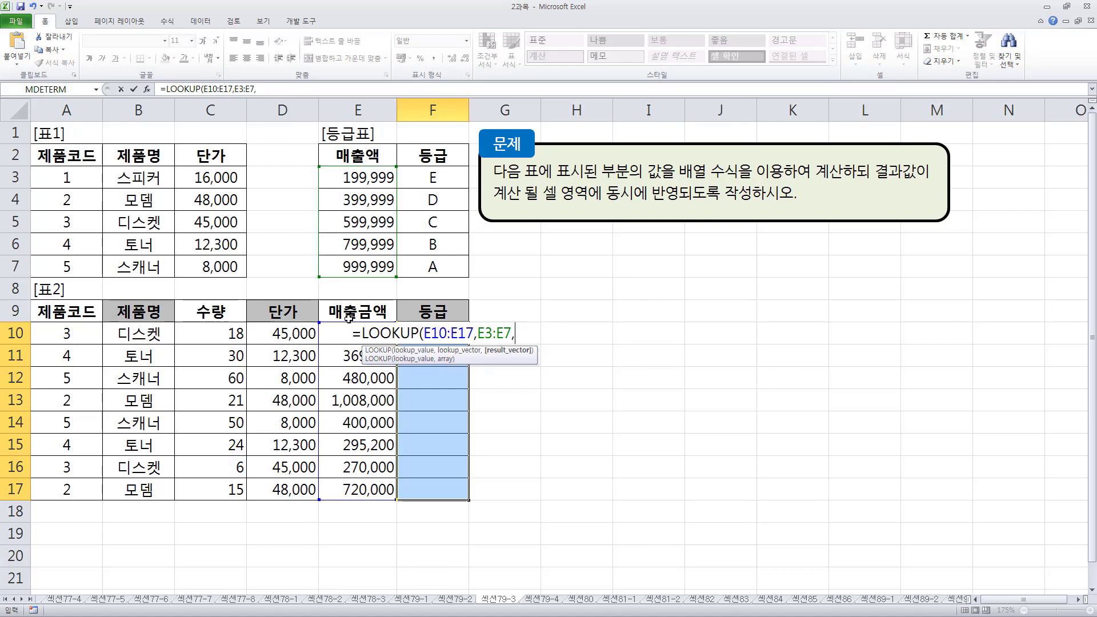
pyautogui.moveTo(428, 180); pyautogui.dragTo(439, 273)
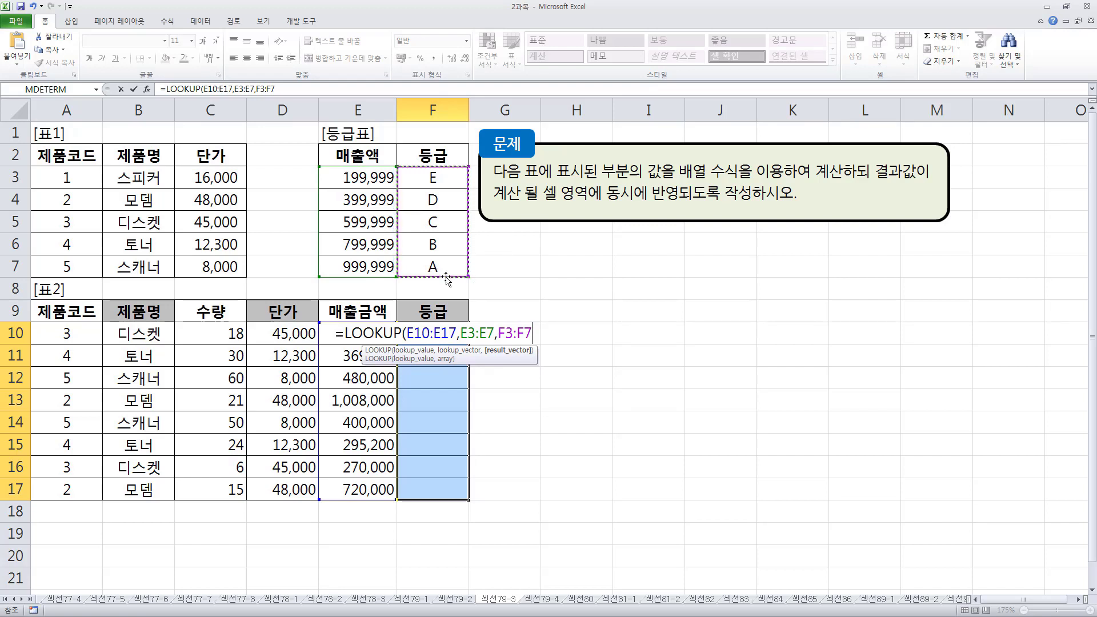
pyautogui.write(')')
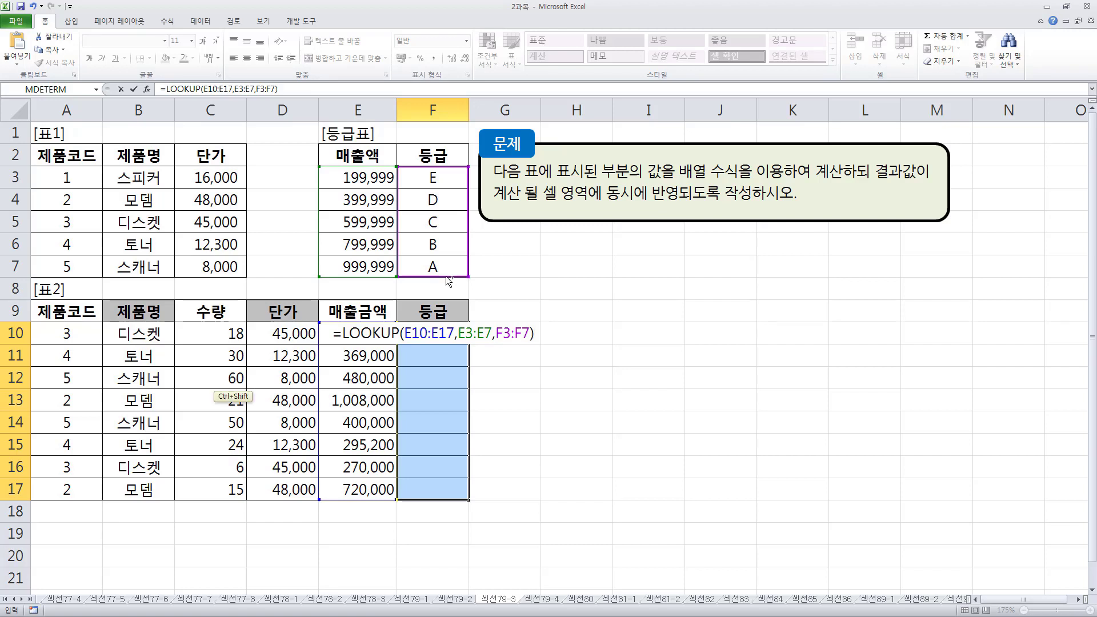
pyautogui.hotkey('ctrl', 'shift', 'Return')
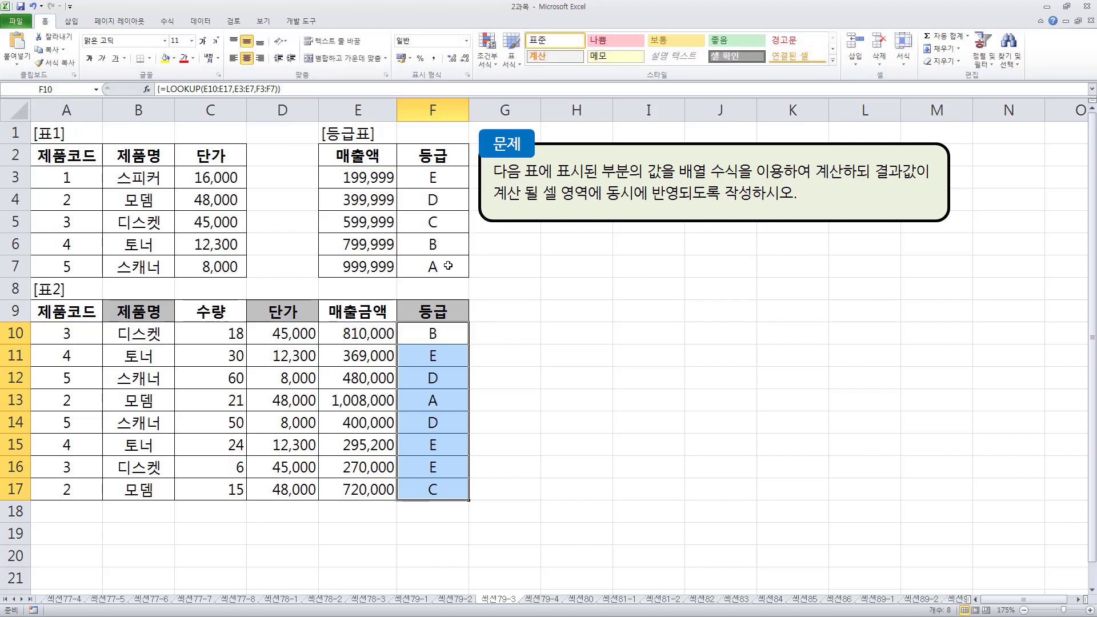
pyautogui.click(545, 341)
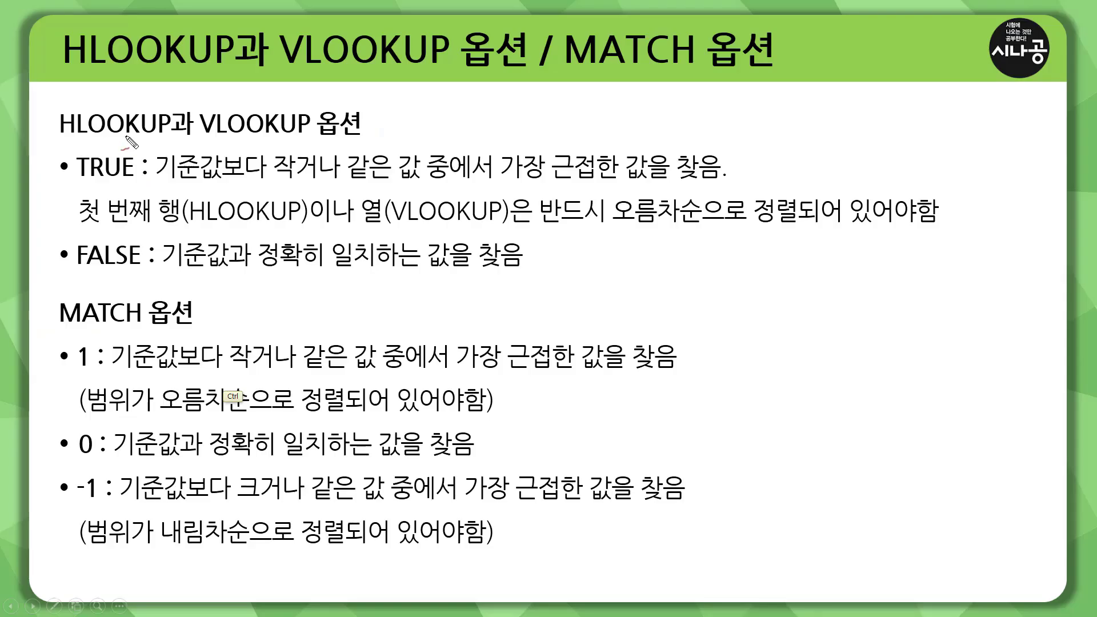
# - On the HLOOKUP, VLOOKUP and MATCH options slide, tick HLOOKUP and VLOOKUP in the first heading and underline 옵션 in red ink
pyautogui.moveTo(112, 103)
pyautogui.mouseDown()
pyautogui.moveTo(126, 114)
pyautogui.moveTo(154, 98)
pyautogui.mouseUp()
pyautogui.moveTo(231, 105)
pyautogui.mouseDown()
pyautogui.moveTo(243, 113)
pyautogui.moveTo(286, 88)
pyautogui.mouseUp()
pyautogui.moveTo(315, 140); pyautogui.dragTo(372, 137)
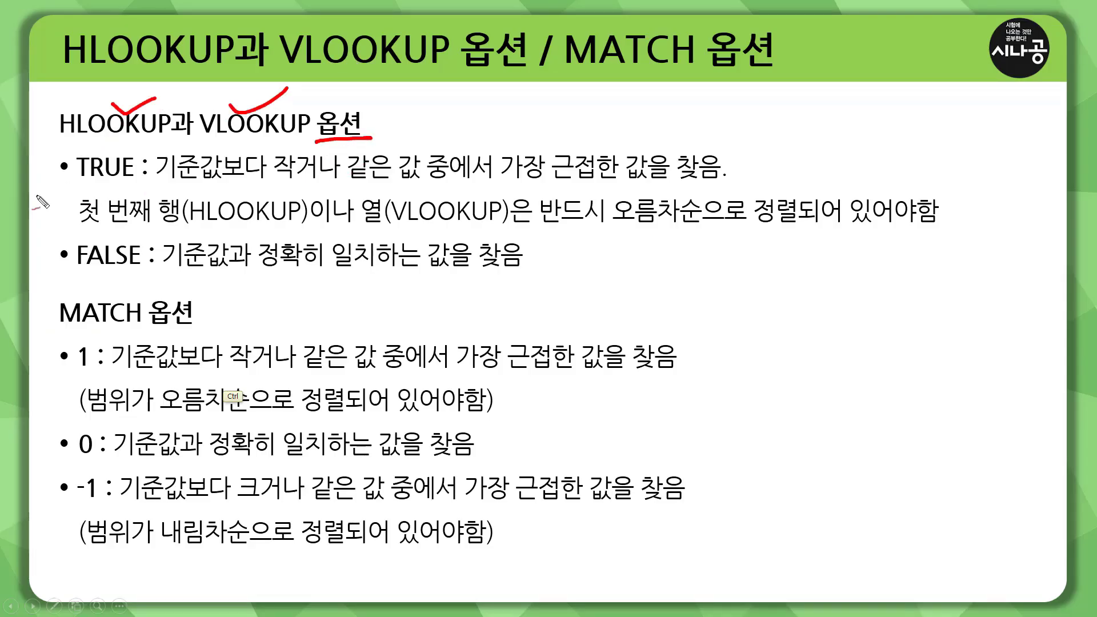
# - Tick the TRUE and FALSE options in red ink, underline TRUE and handwrite 생략 above it
pyautogui.moveTo(47, 163); pyautogui.dragTo(88, 153)
pyautogui.moveTo(47, 253)
pyautogui.mouseDown()
pyautogui.moveTo(55, 265)
pyautogui.moveTo(73, 241)
pyautogui.mouseUp()
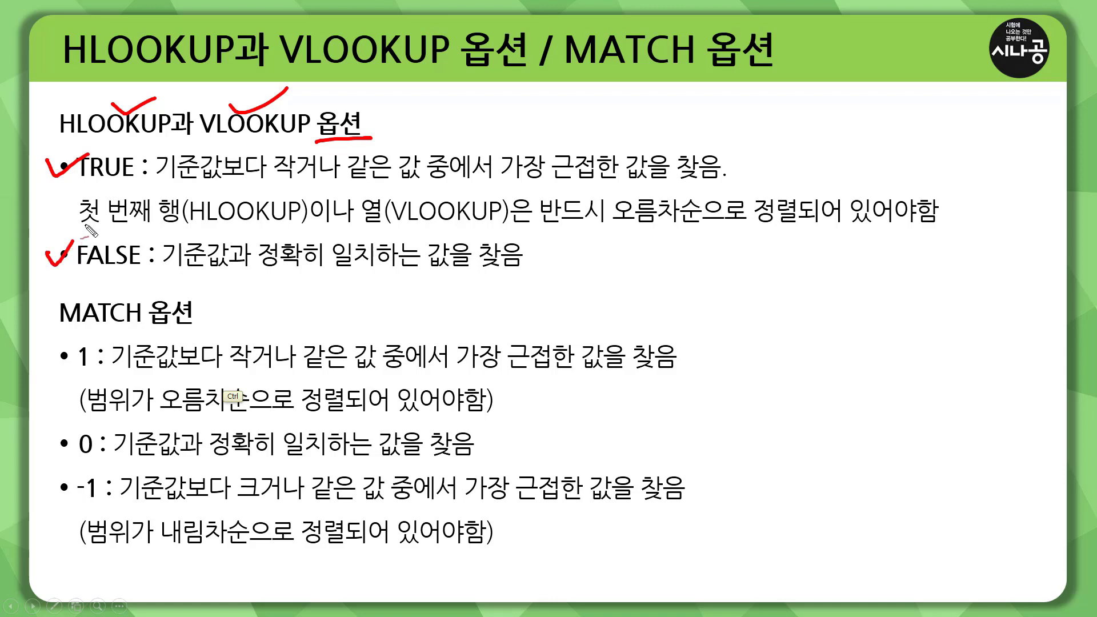
pyautogui.moveTo(73, 186); pyautogui.dragTo(142, 183)
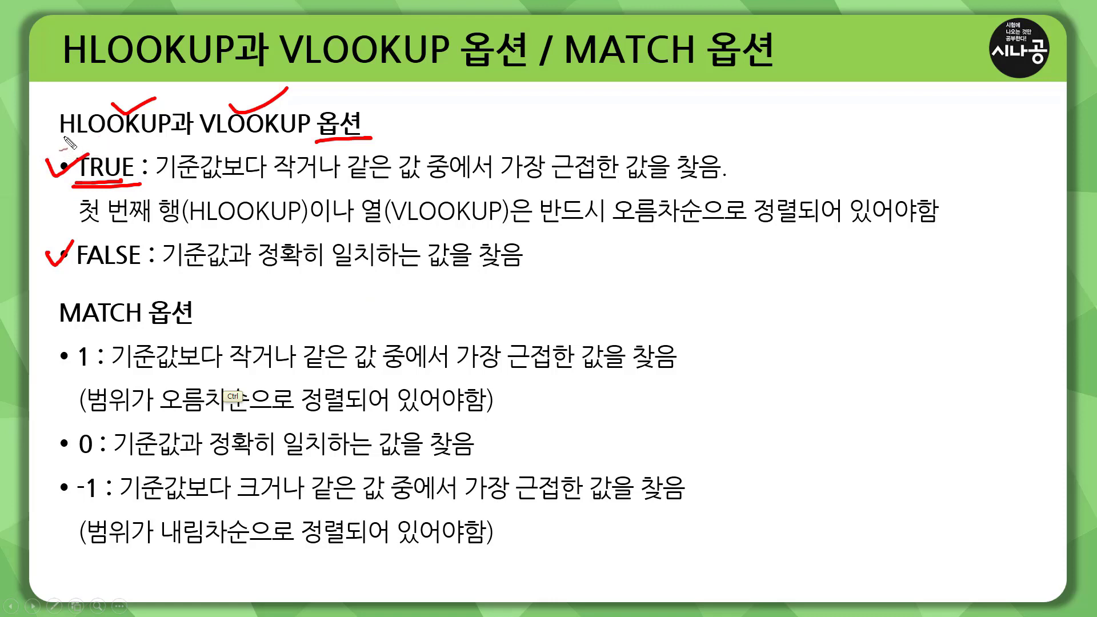
pyautogui.moveTo(60, 148)
pyautogui.mouseDown()
pyautogui.moveTo(117, 137)
pyautogui.moveTo(126, 153)
pyautogui.mouseUp()
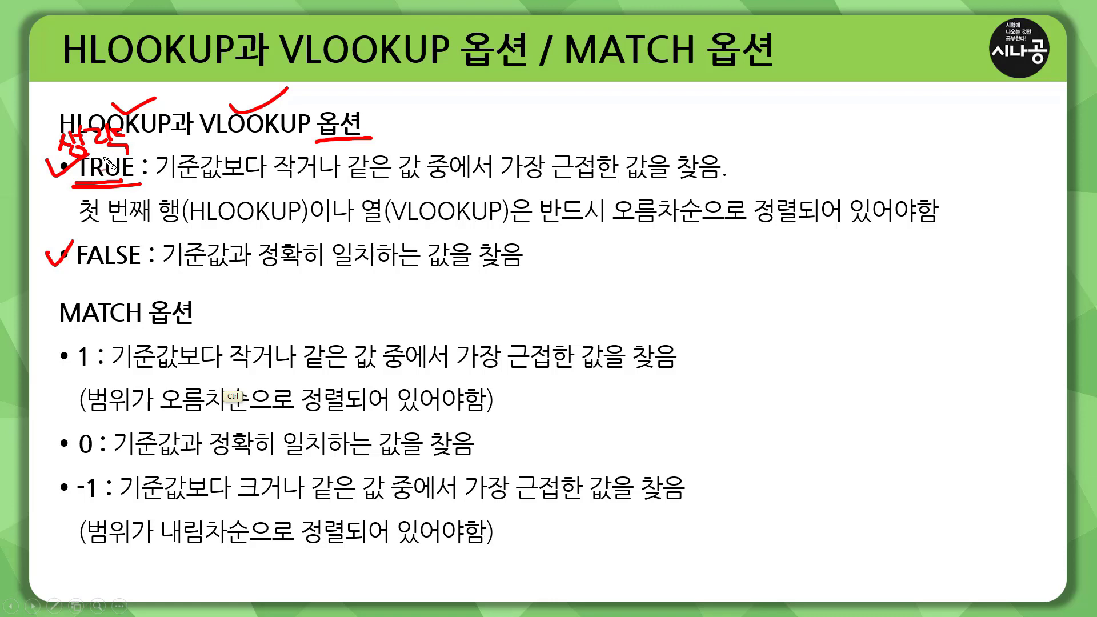